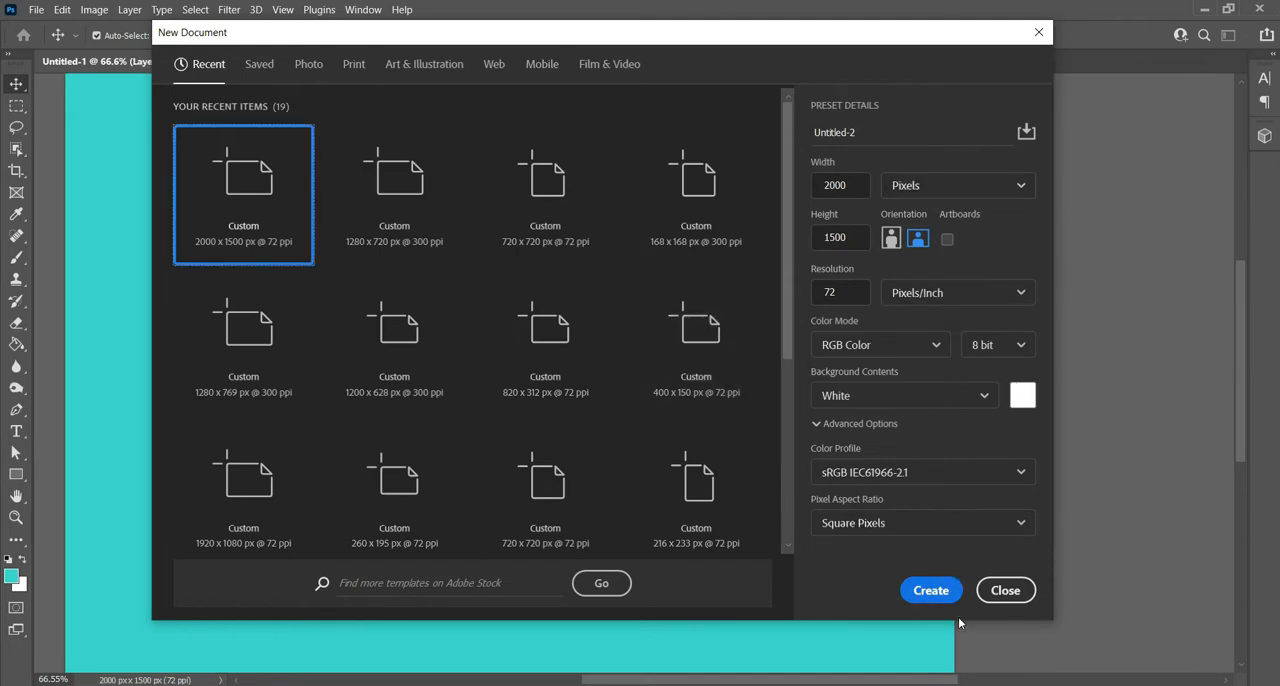
- Create a 2000 x 1500 px document at 72 ppi and fill its background with the turquoise foreground color
{"action": "left_click", "coordinate": [937, 596]}
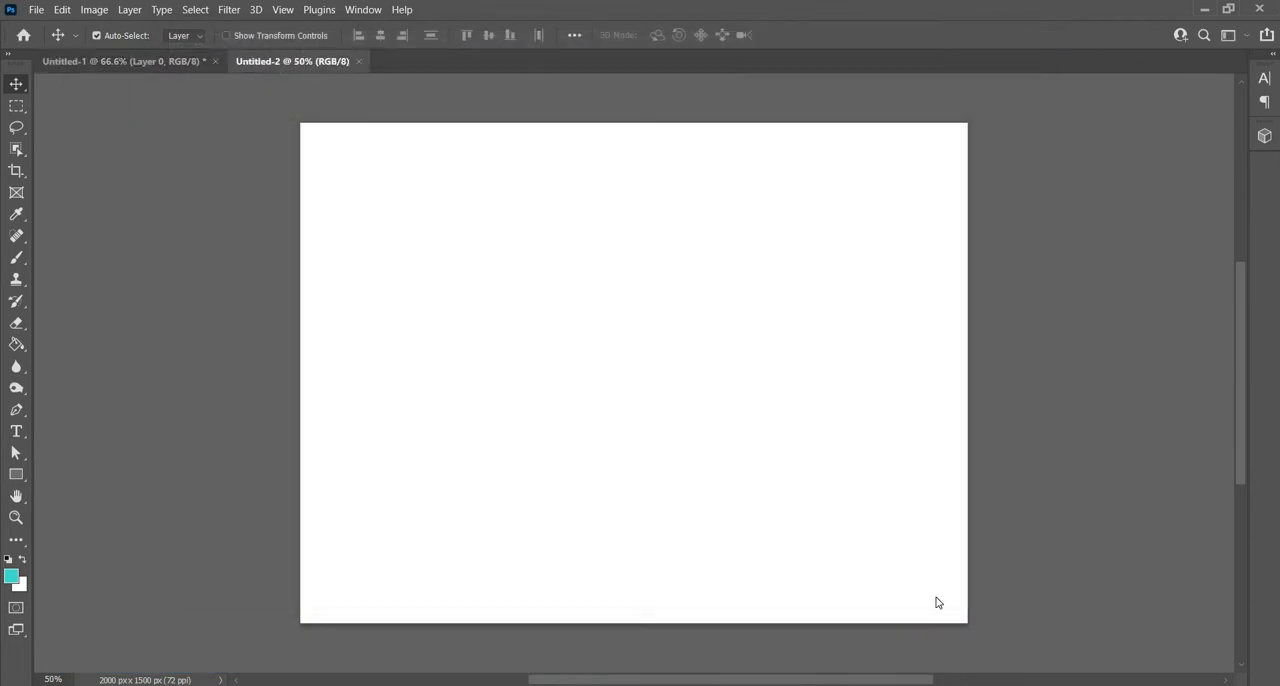
{"action": "left_click", "coordinate": [16, 345]}
{"action": "left_click", "coordinate": [515, 308]}
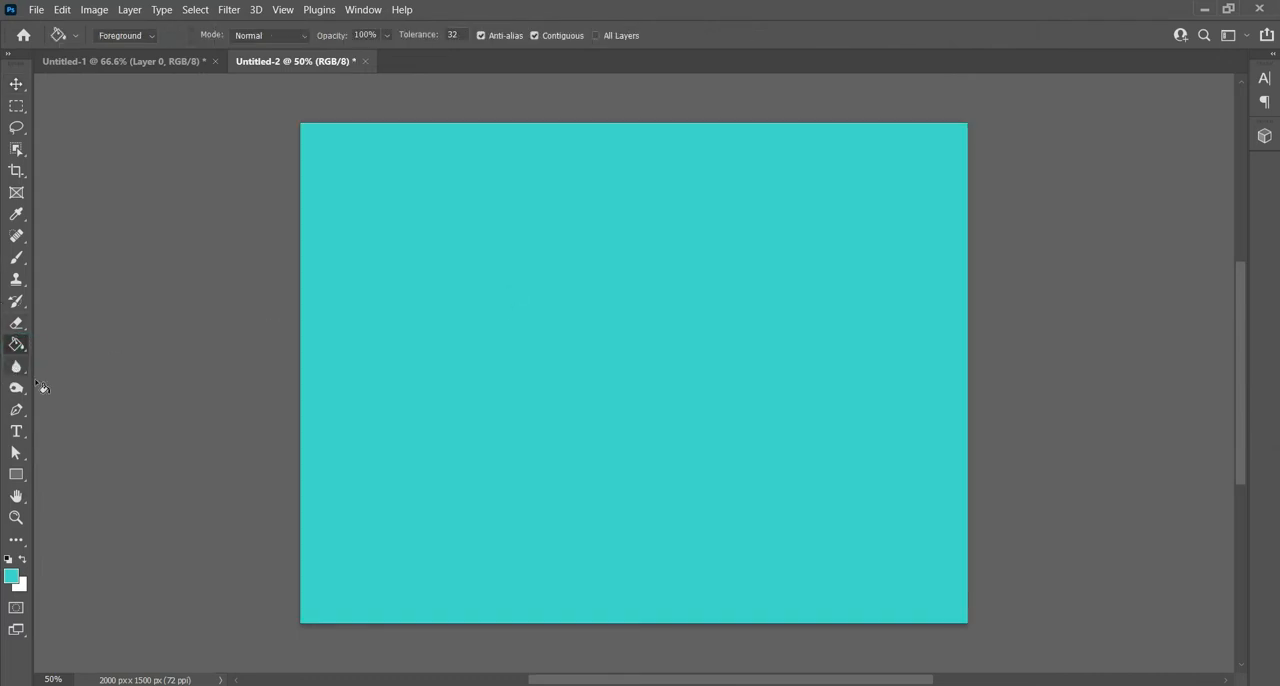
- Draw a rectangle about 176 x 115 px near the canvas's upper-left corner, with a pale yellow fill and no stroke
{"action": "left_click", "coordinate": [16, 476]}
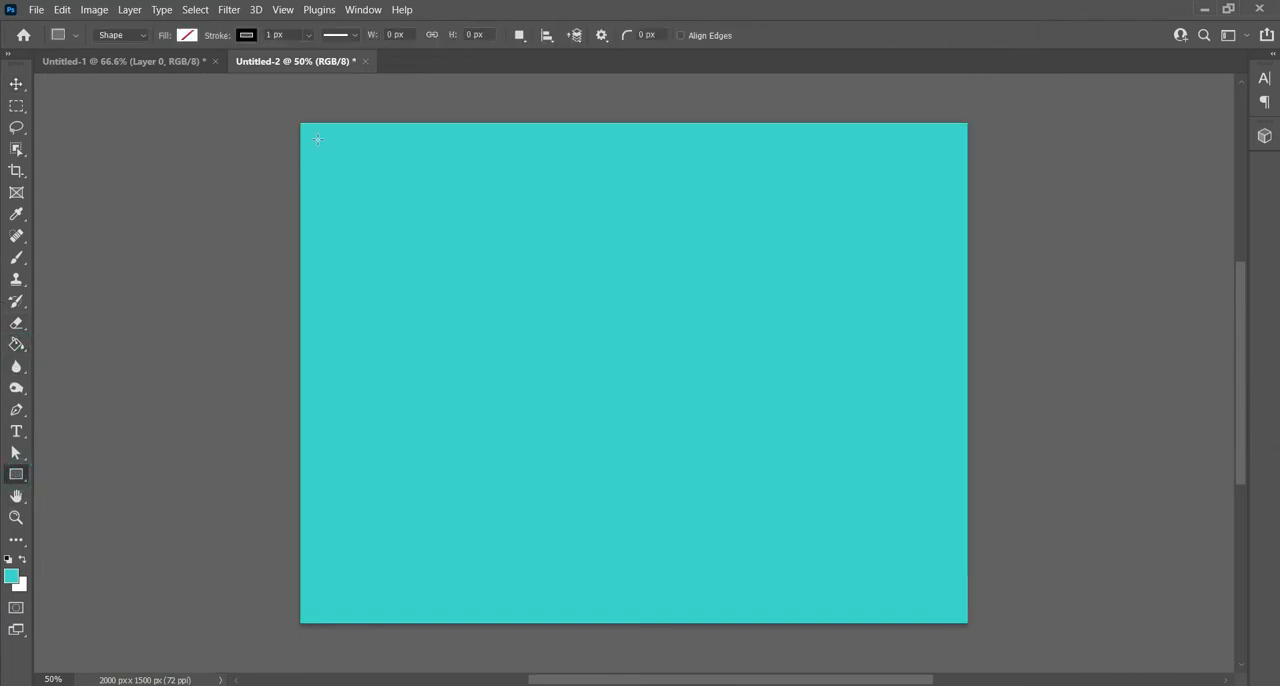
{"action": "left_click_drag", "start_coordinate": [317, 139], "coordinate": [377, 177]}
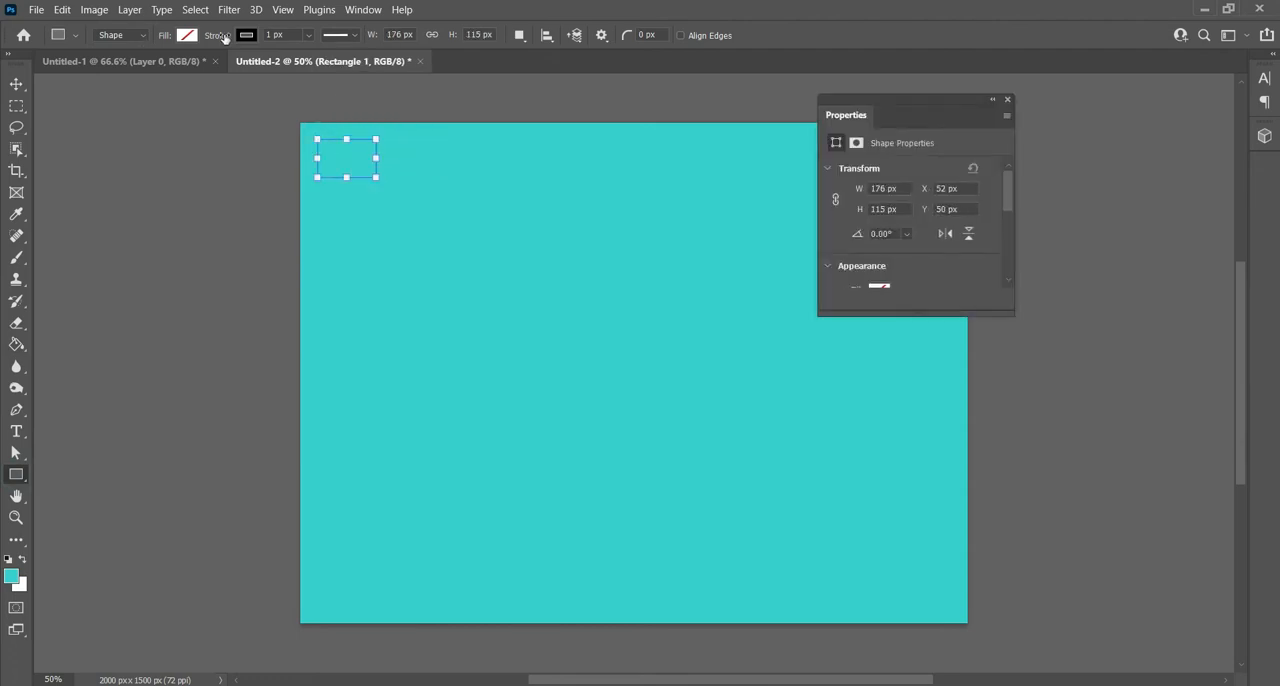
{"action": "left_click", "coordinate": [246, 35]}
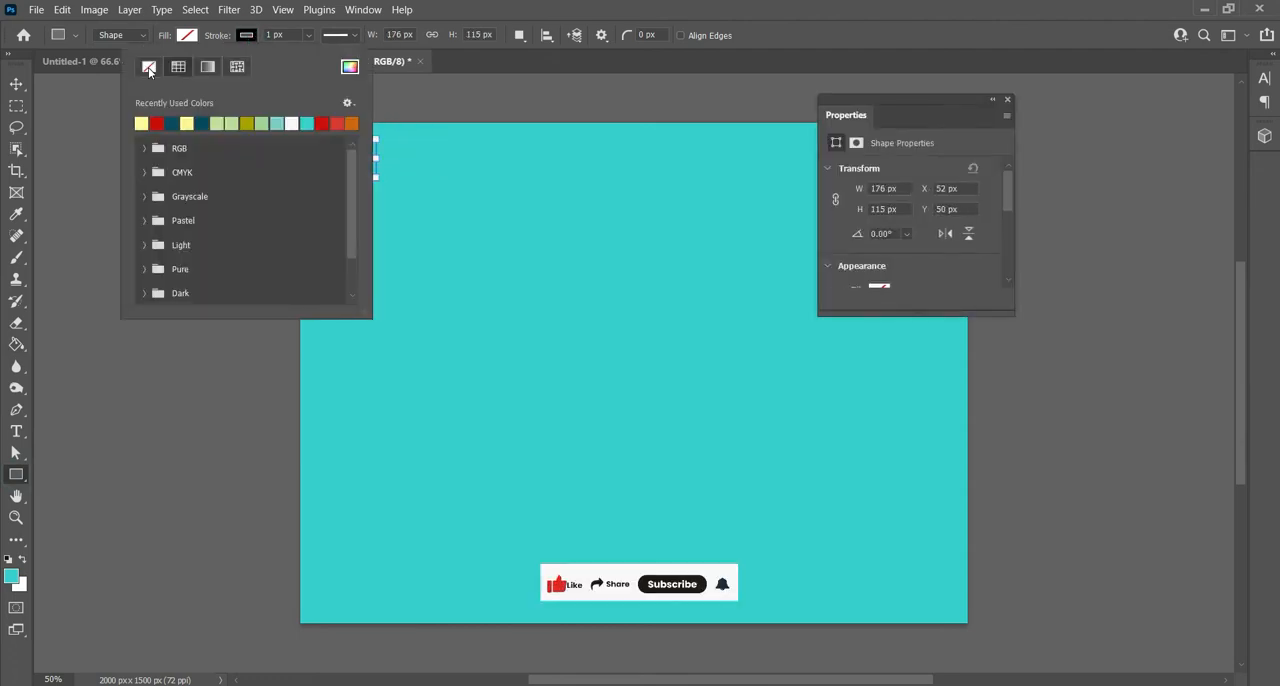
{"action": "left_click", "coordinate": [148, 67]}
{"action": "left_click", "coordinate": [187, 35]}
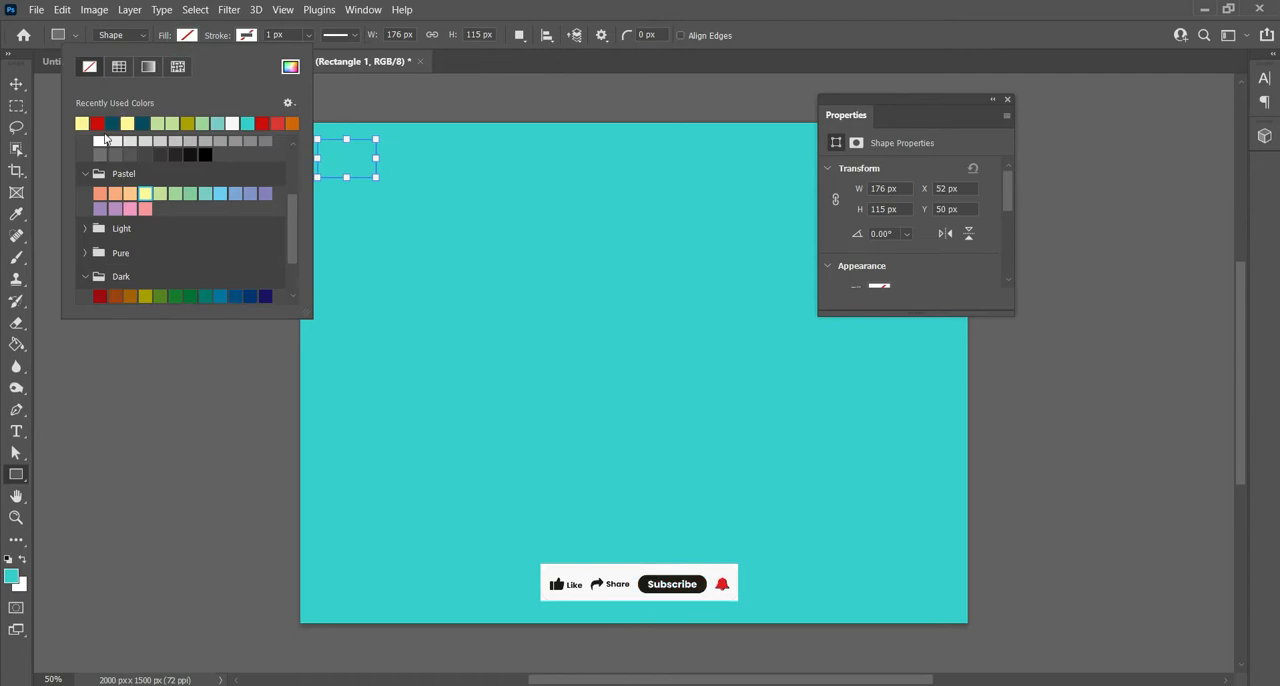
{"action": "left_click", "coordinate": [83, 123]}
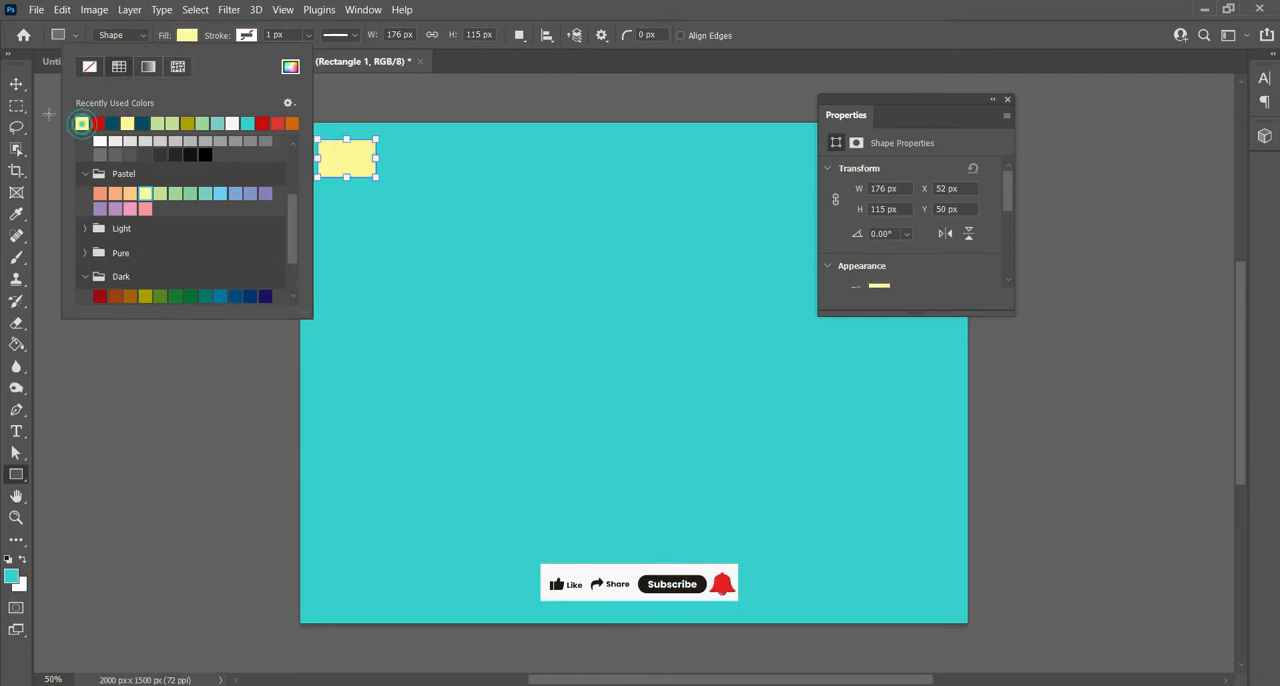
- Duplicate the yellow rectangle twice to form an evenly spaced row of three swatches along the canvas's upper edge
{"action": "left_click", "coordinate": [17, 85]}
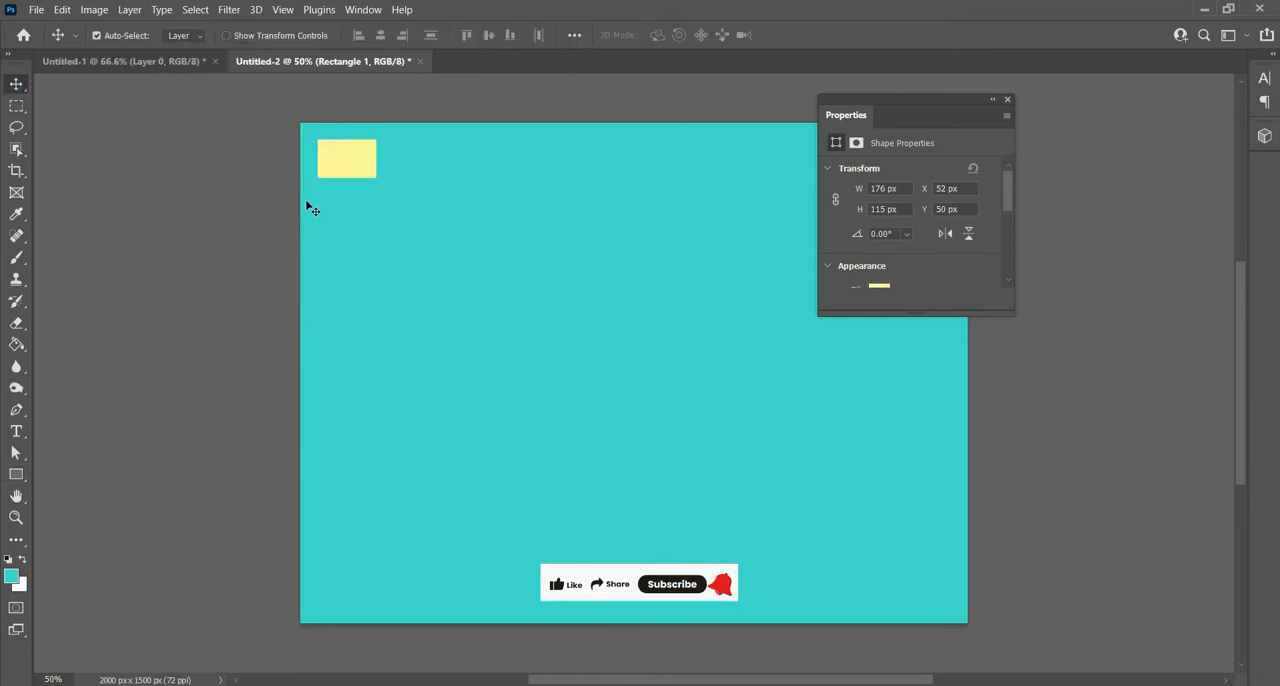
{"action": "left_click_drag", "start_coordinate": [357, 172], "coordinate": [528, 169]}
{"action": "left_click_drag", "start_coordinate": [377, 166], "coordinate": [426, 166]}
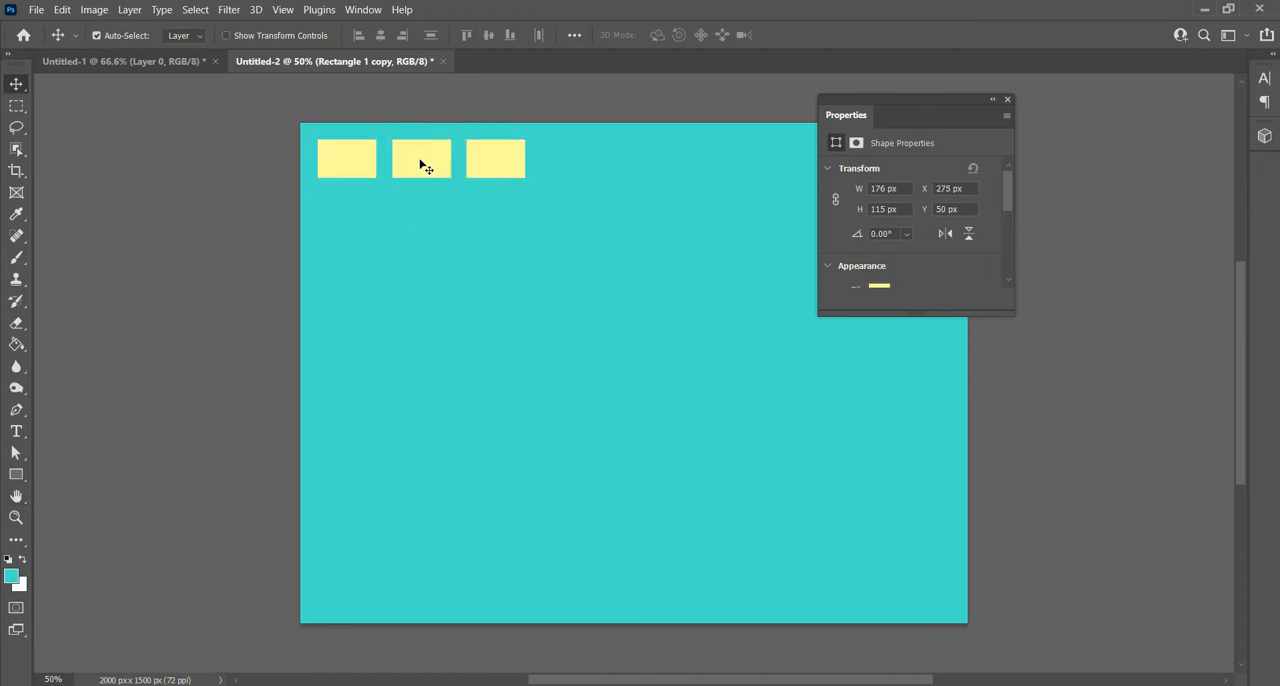
- Change the middle rectangle's fill to red
{"action": "left_click", "coordinate": [16, 474]}
{"action": "left_click", "coordinate": [187, 37]}
{"action": "left_click", "coordinate": [105, 121]}
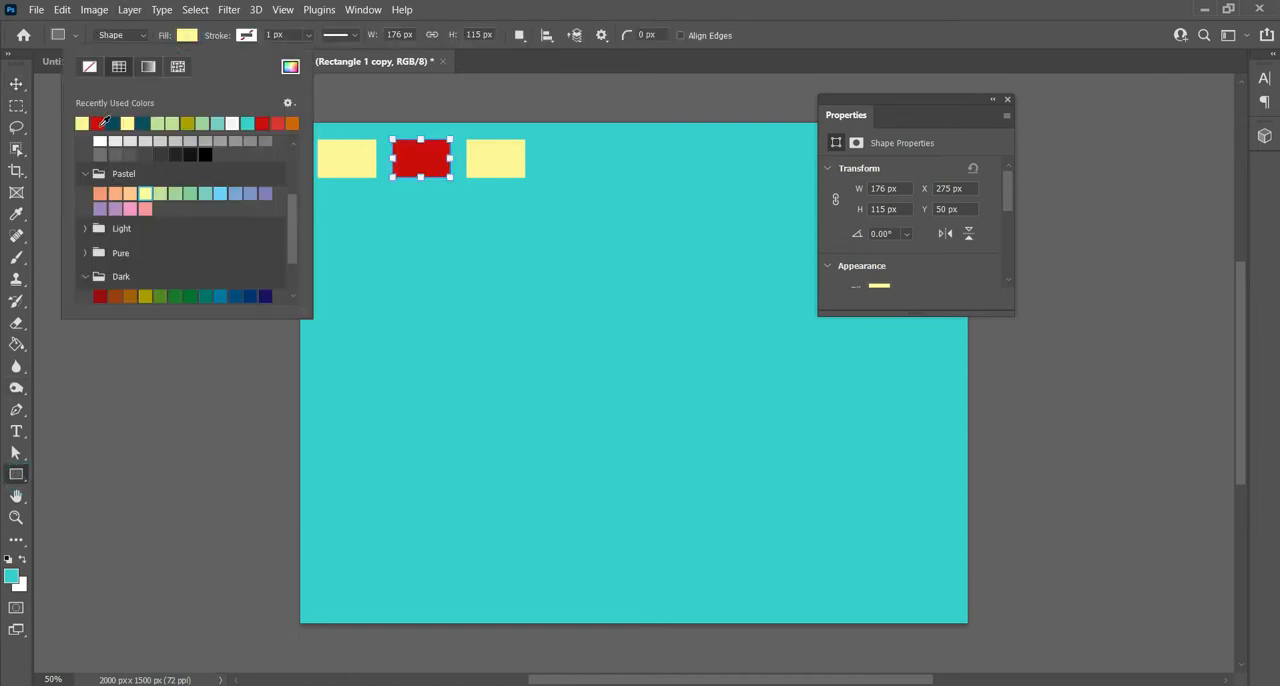
{"action": "left_click", "coordinate": [20, 92]}
{"action": "left_click", "coordinate": [19, 89]}
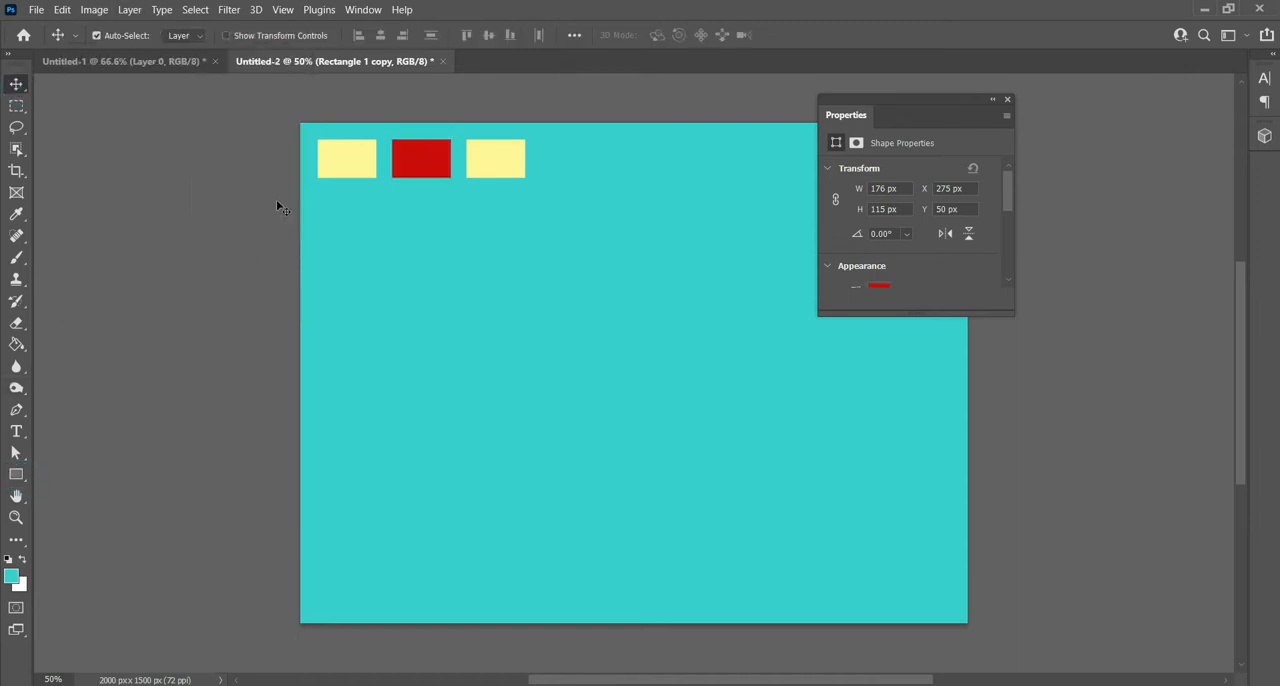
- Change the leftmost rectangle's fill to dark teal blue
{"action": "left_click", "coordinate": [341, 170]}
{"action": "left_click", "coordinate": [16, 474]}
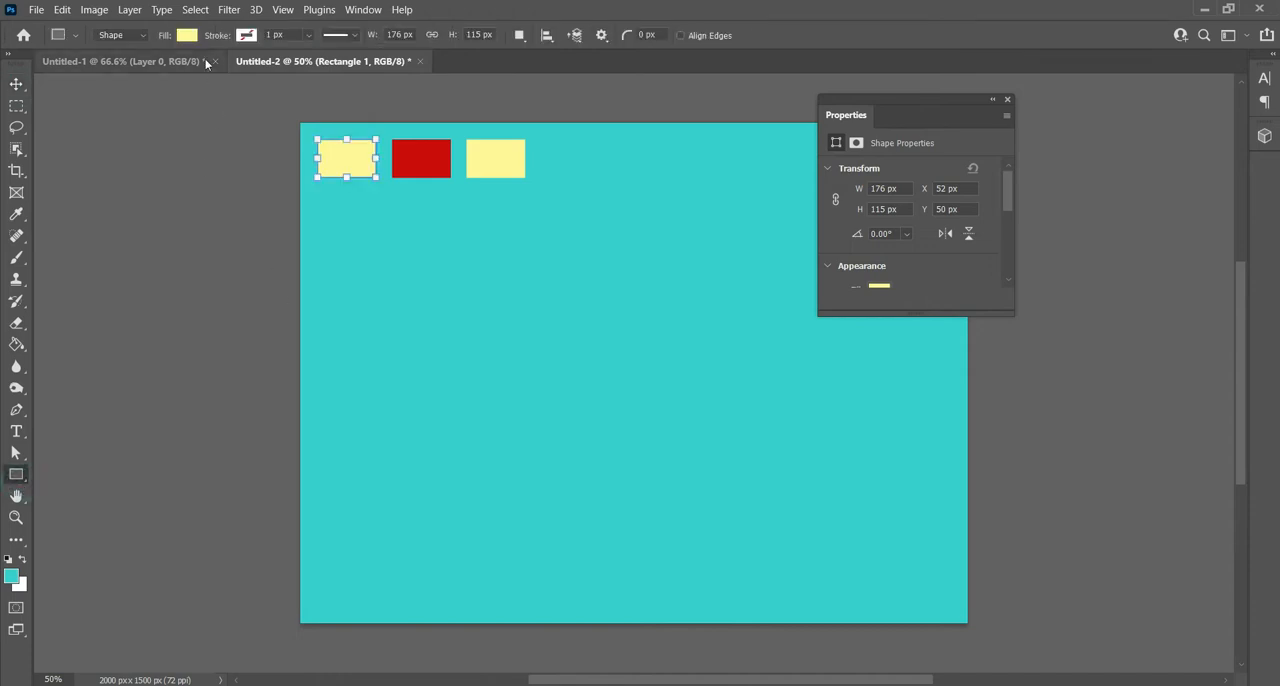
{"action": "left_click", "coordinate": [187, 35]}
{"action": "left_click", "coordinate": [117, 121]}
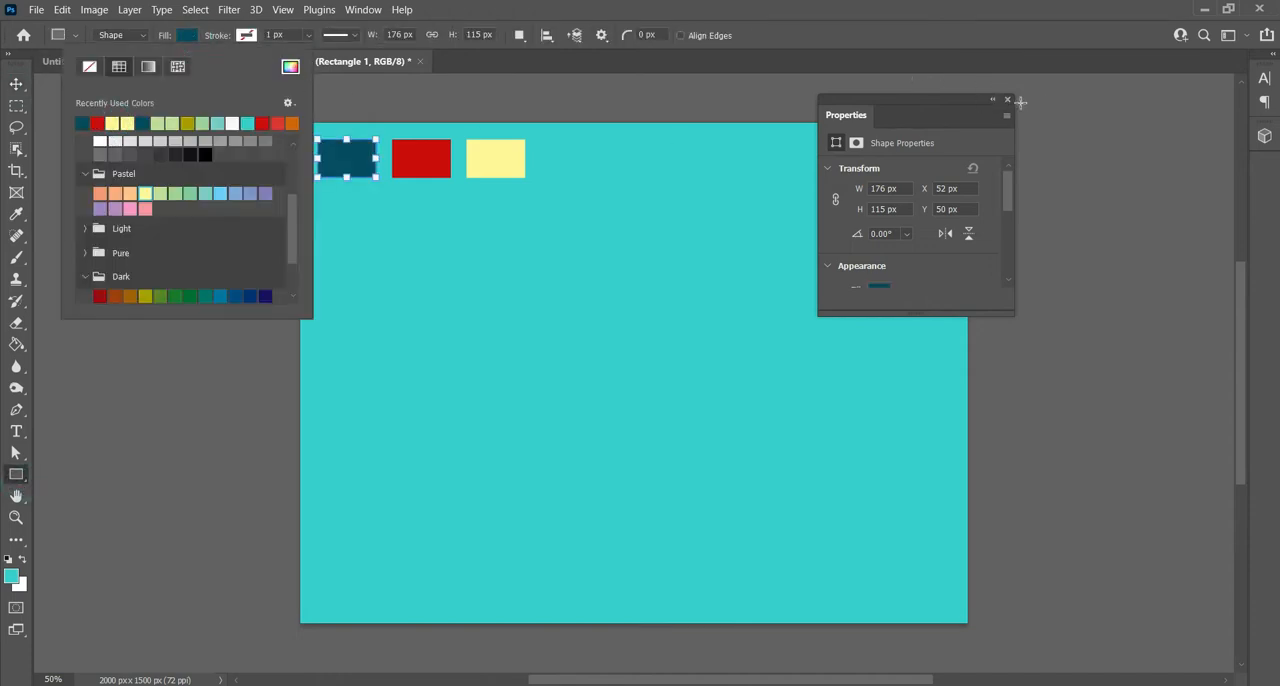
- Hide the shape properties and display the document's list of layers
{"action": "left_click", "coordinate": [1008, 100]}
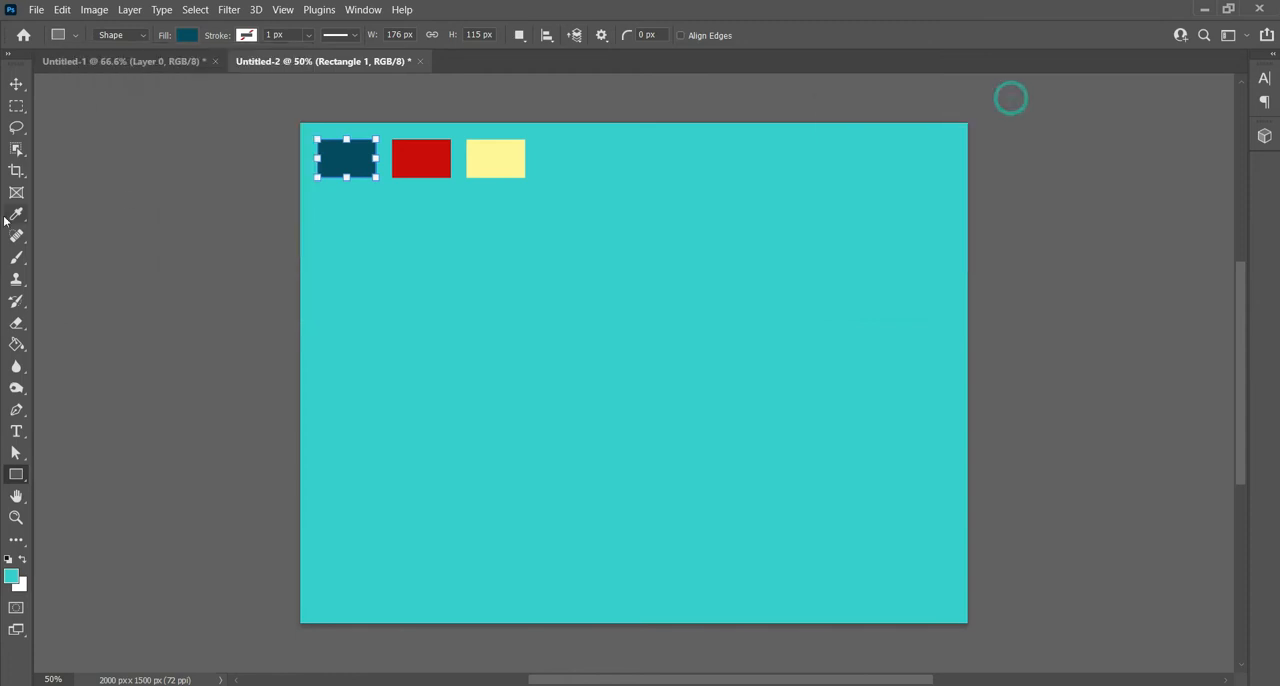
{"action": "left_click", "coordinate": [17, 84]}
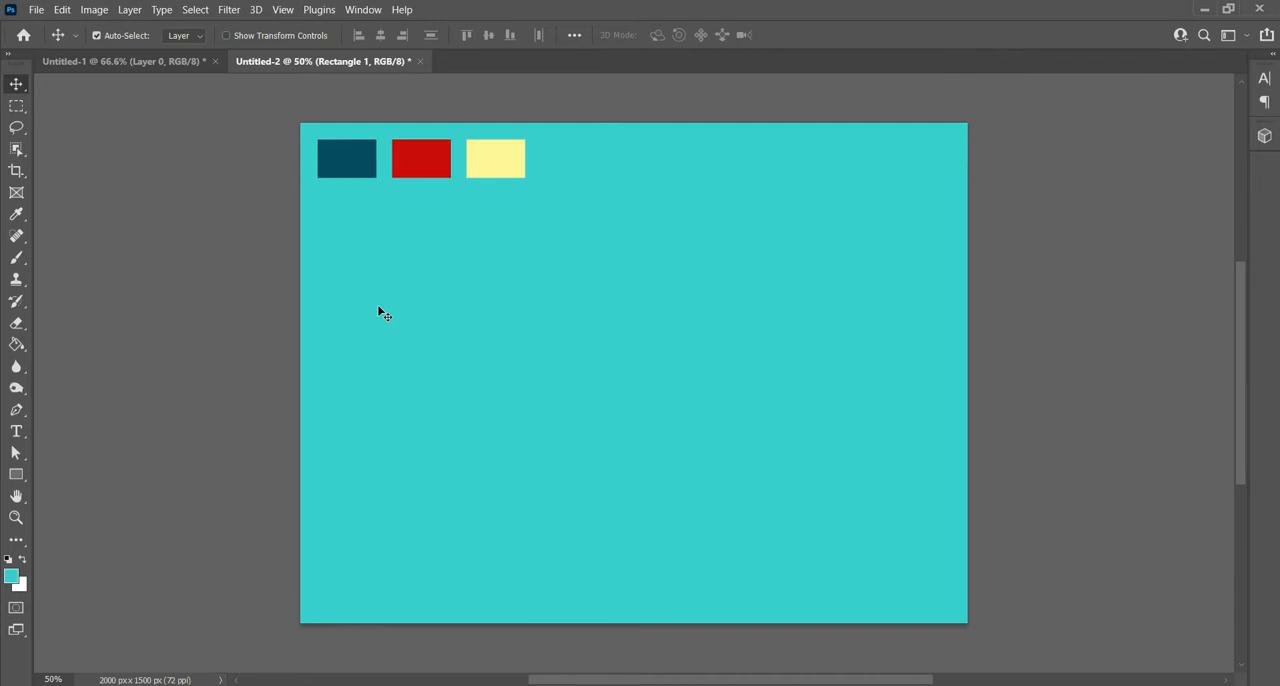
{"action": "left_click", "coordinate": [360, 9]}
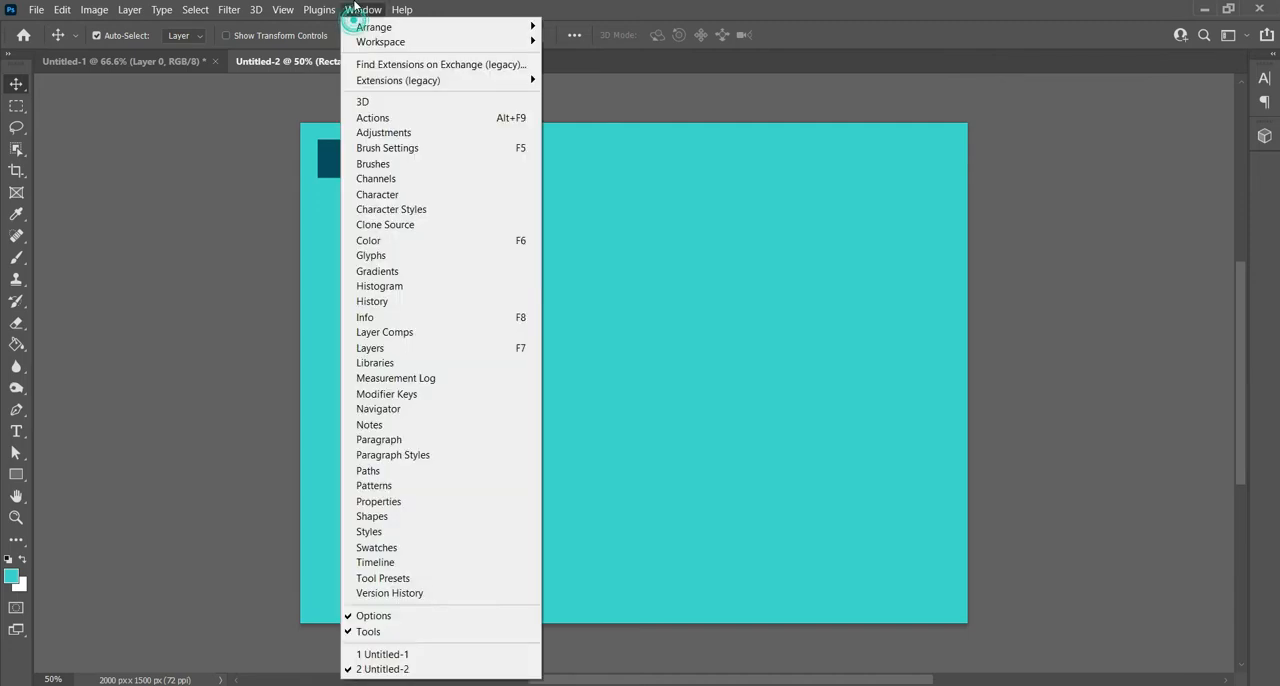
{"action": "left_click", "coordinate": [366, 348]}
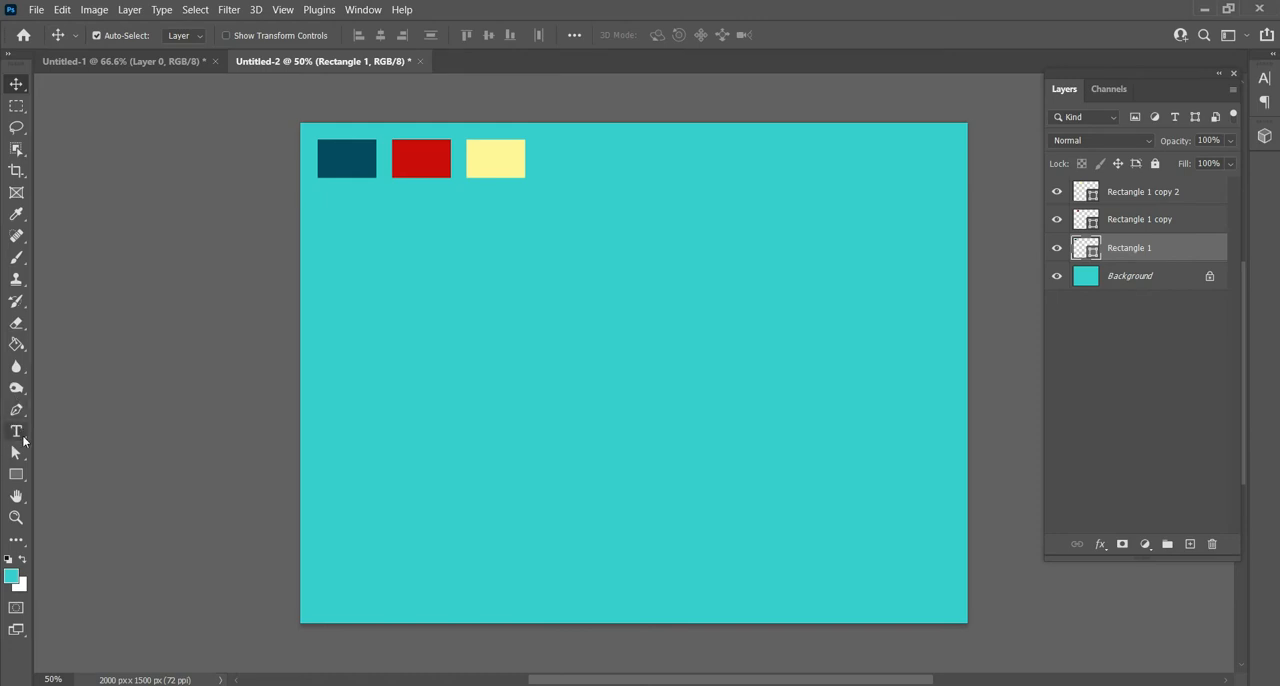
- Add the horizontal text "Surf" in black Saekana Clean Regular, 6 pt, on the canvas below the swatches
{"action": "left_click", "coordinate": [16, 431]}
{"action": "left_click", "coordinate": [103, 430]}
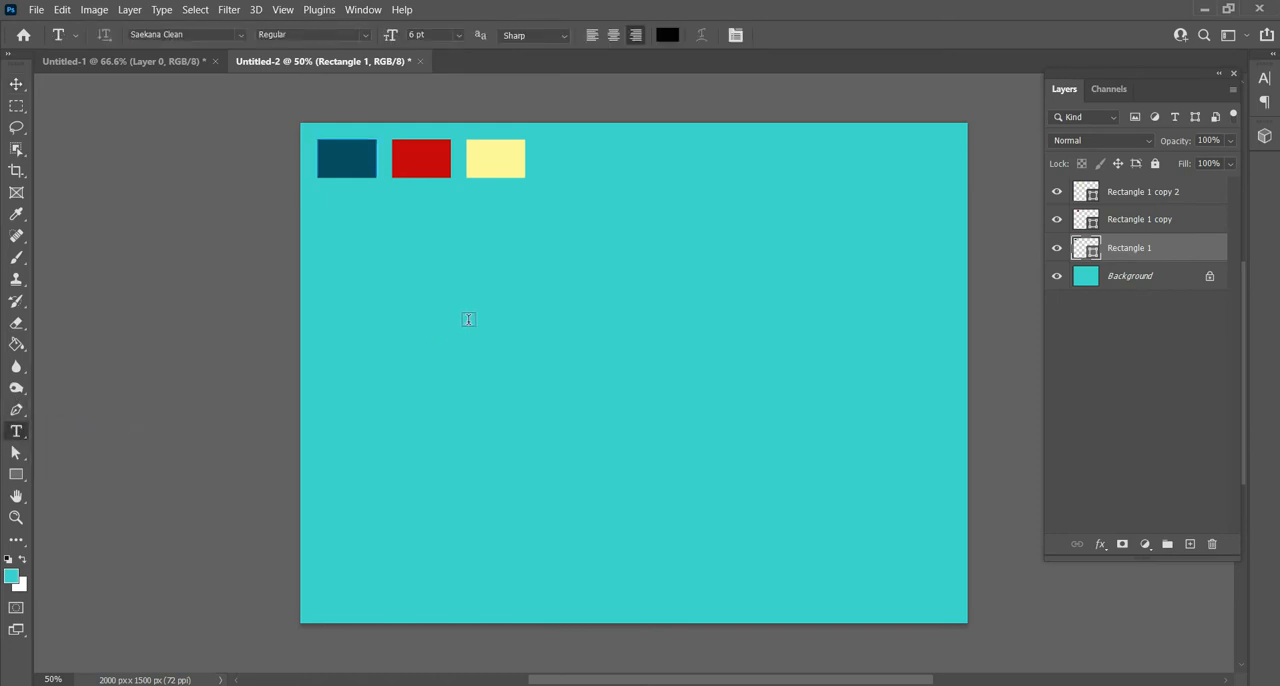
{"action": "left_click", "coordinate": [469, 320]}
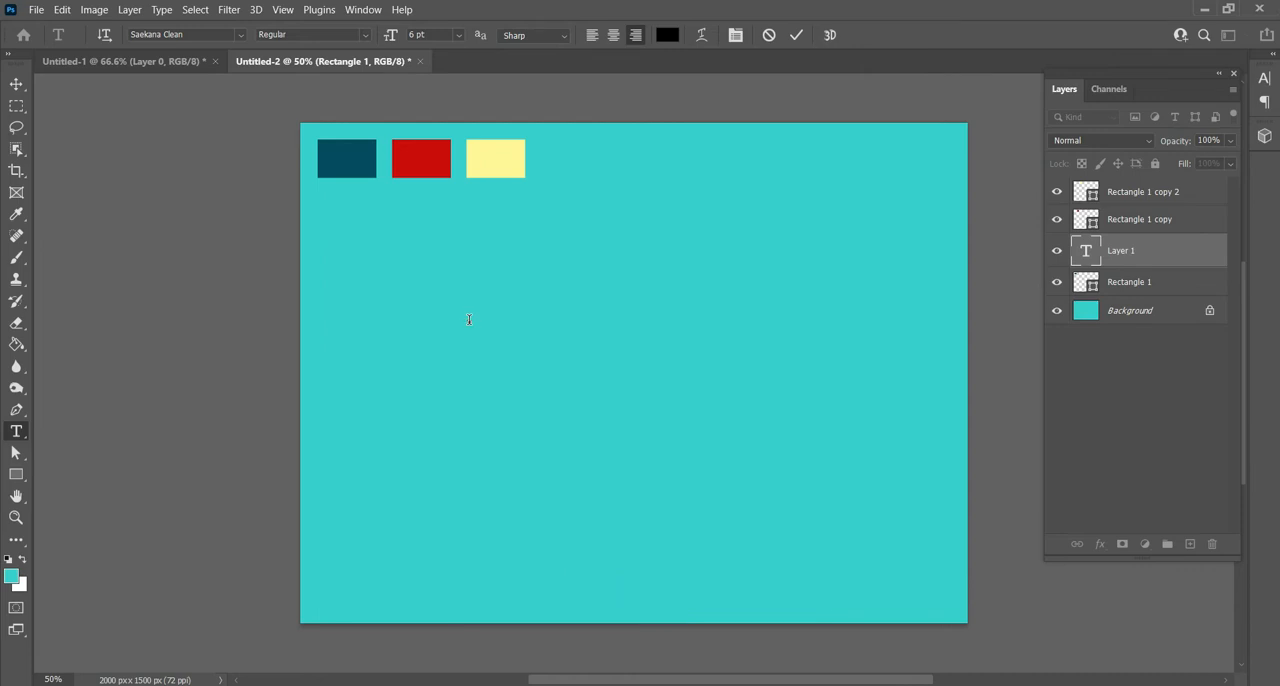
{"action": "left_click", "coordinate": [16, 84]}
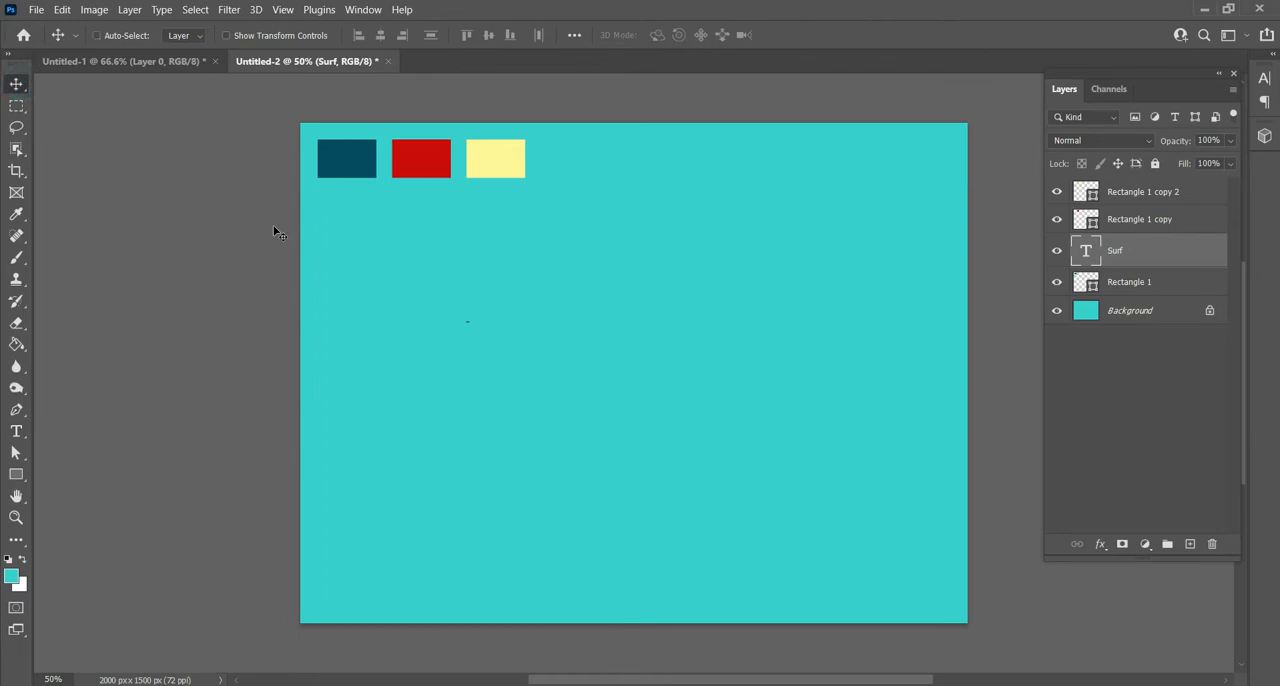
- Scale the Surf text up to about 12117% with Free Transform and position it around the middle of the canvas
{"action": "key", "text": "ctrl+t"}
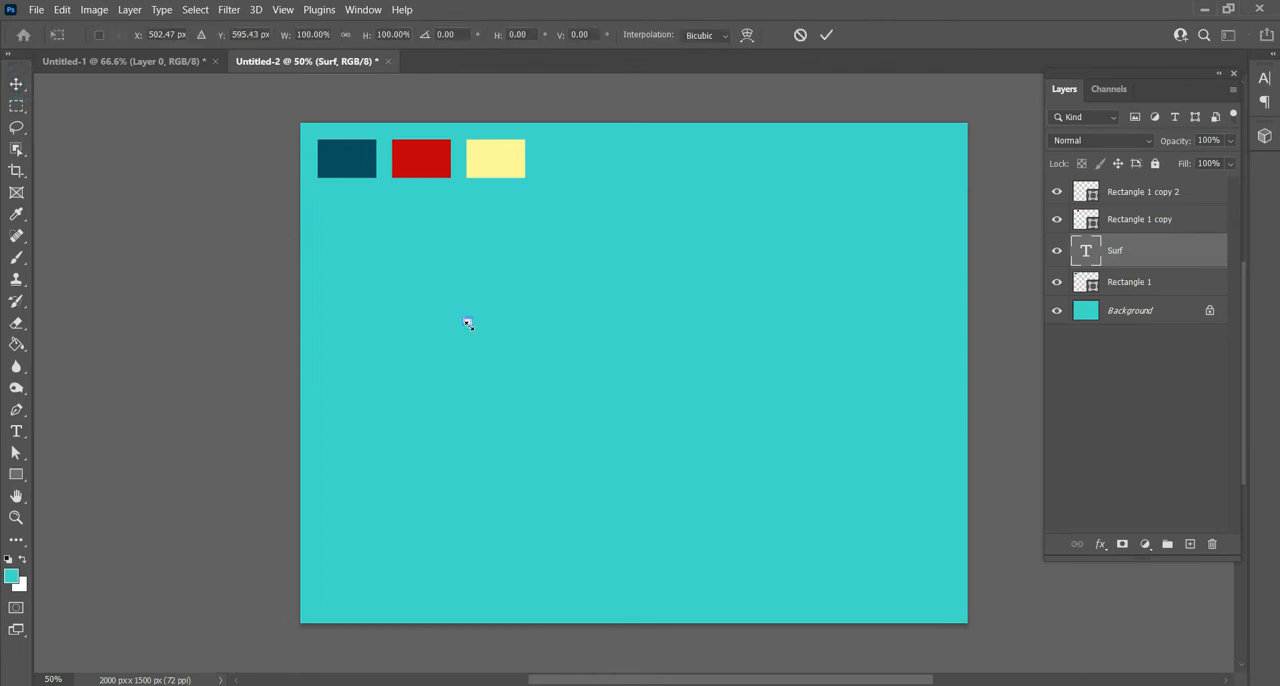
{"action": "left_click_drag", "start_coordinate": [468, 324], "coordinate": [754, 517]}
{"action": "left_click_drag", "start_coordinate": [686, 455], "coordinate": [631, 337]}
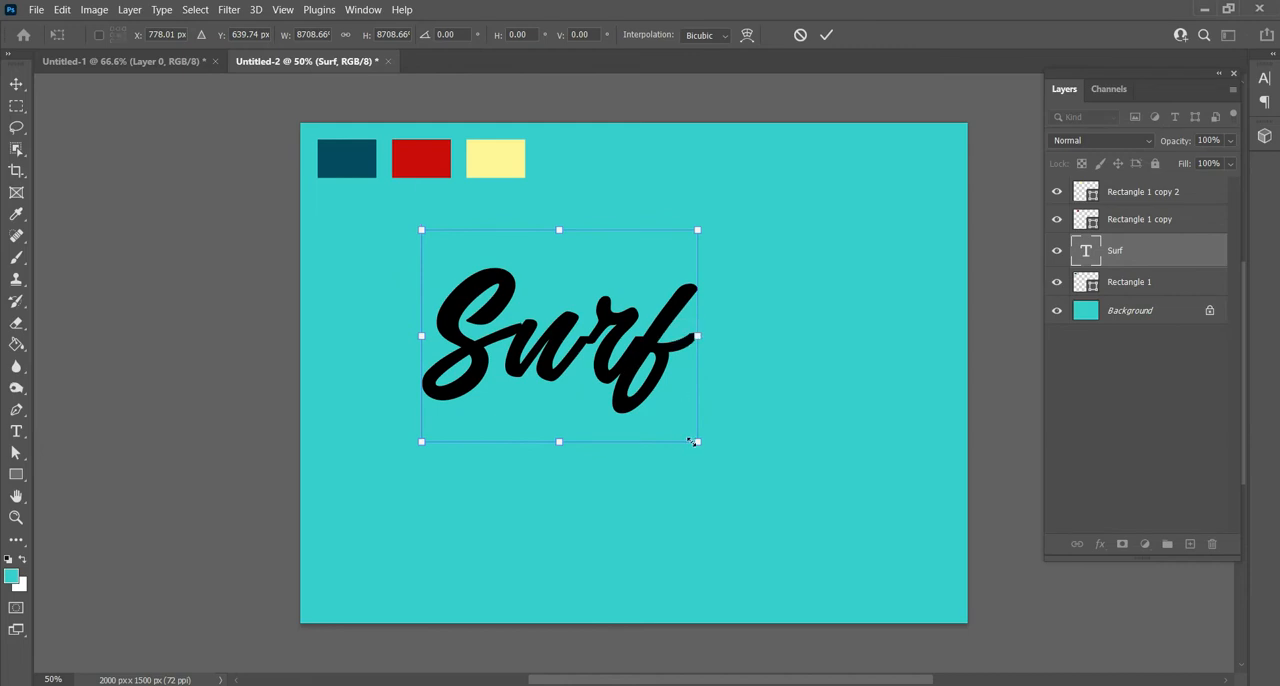
{"action": "left_click_drag", "start_coordinate": [698, 442], "coordinate": [864, 568]}
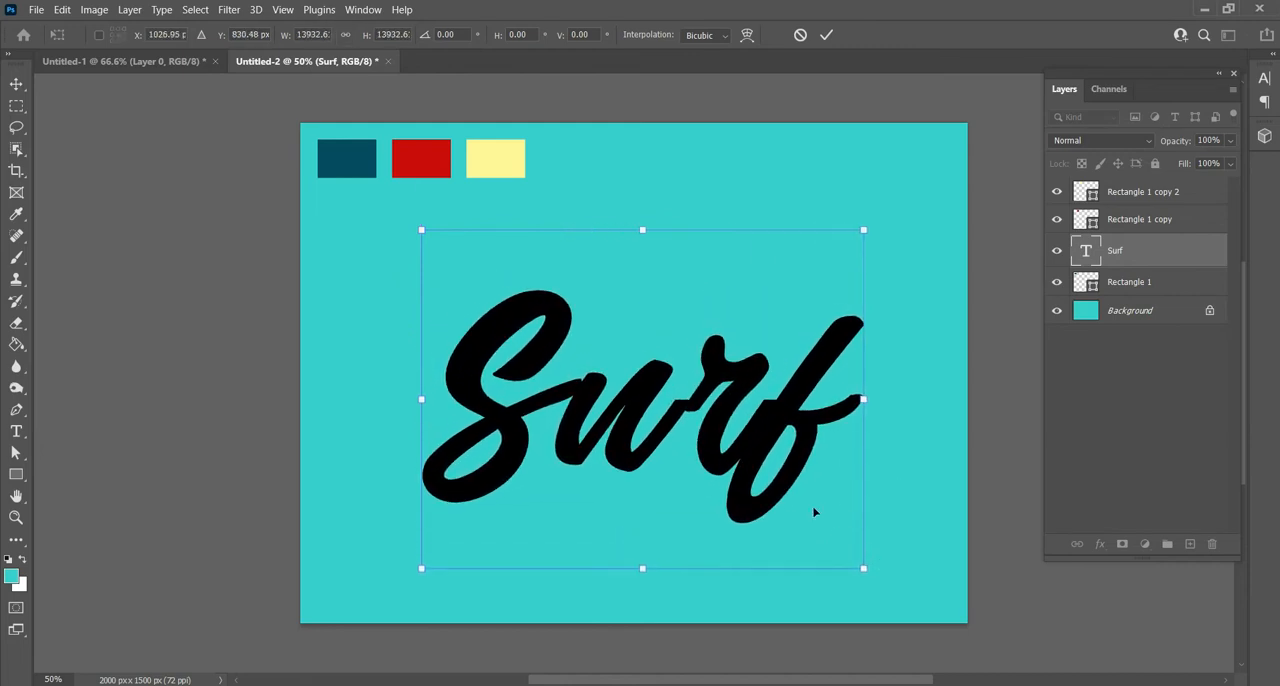
{"action": "left_click_drag", "start_coordinate": [779, 427], "coordinate": [751, 399]}
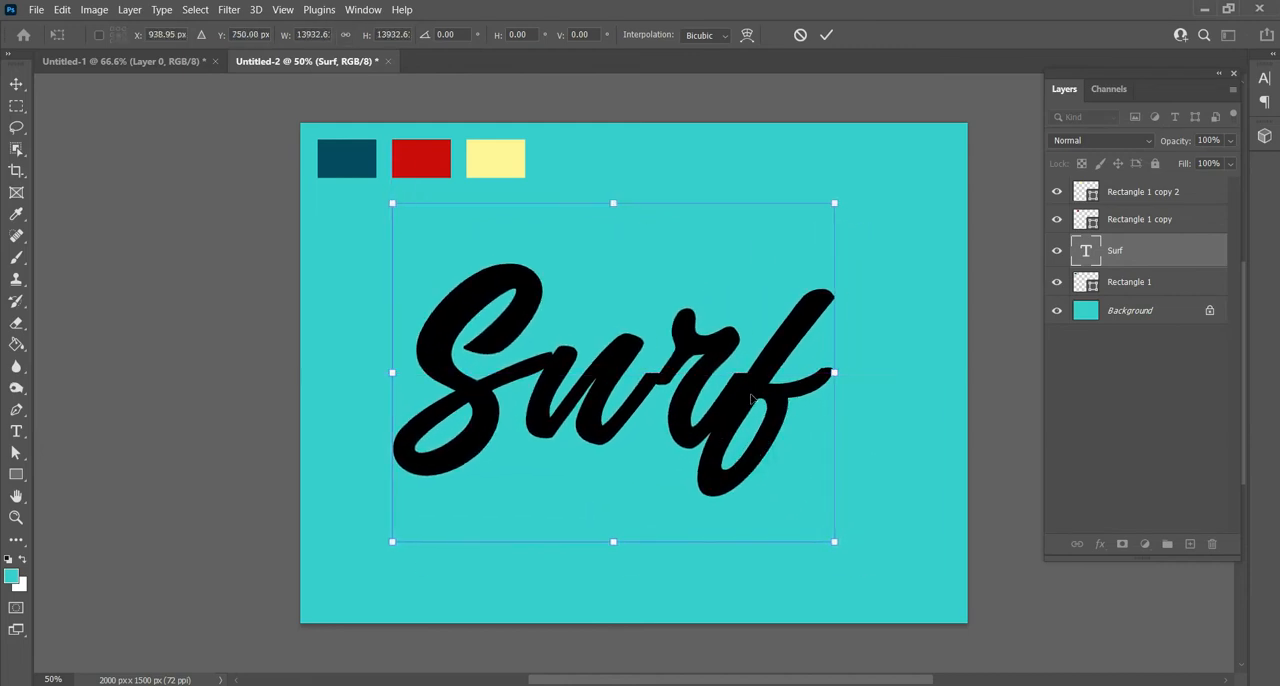
{"action": "left_click_drag", "start_coordinate": [835, 207], "coordinate": [777, 250]}
{"action": "left_click_drag", "start_coordinate": [750, 357], "coordinate": [779, 325]}
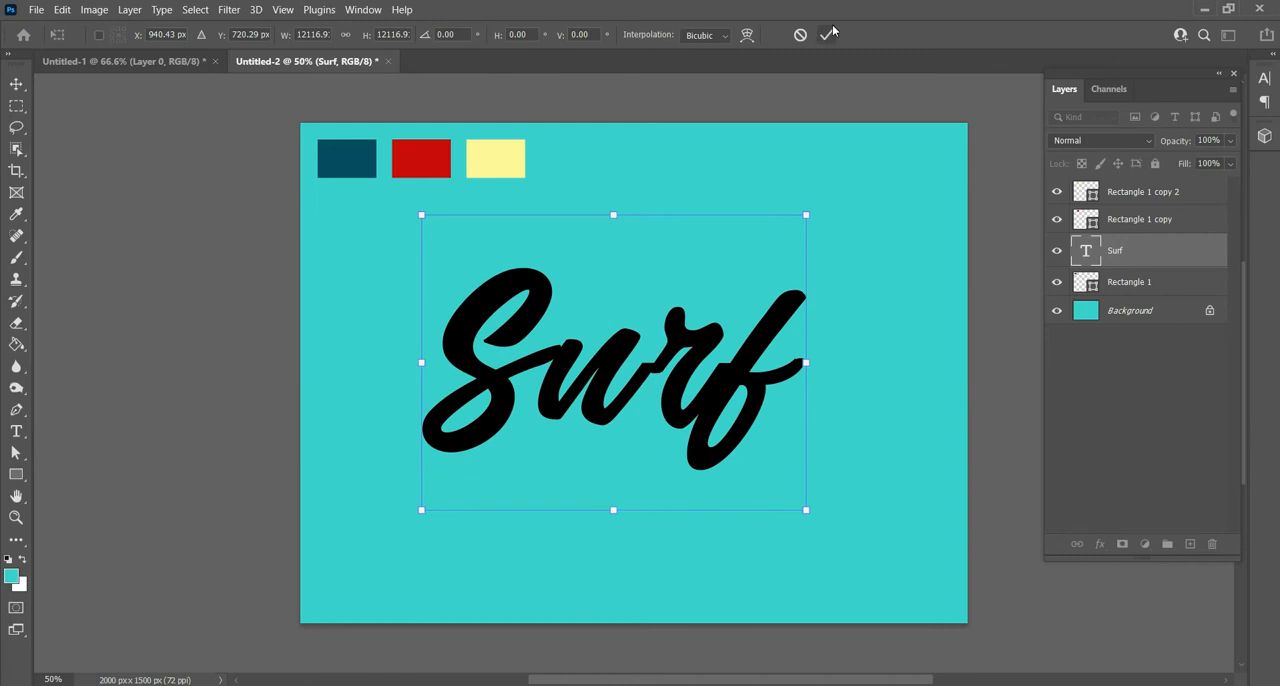
{"action": "left_click", "coordinate": [828, 34]}
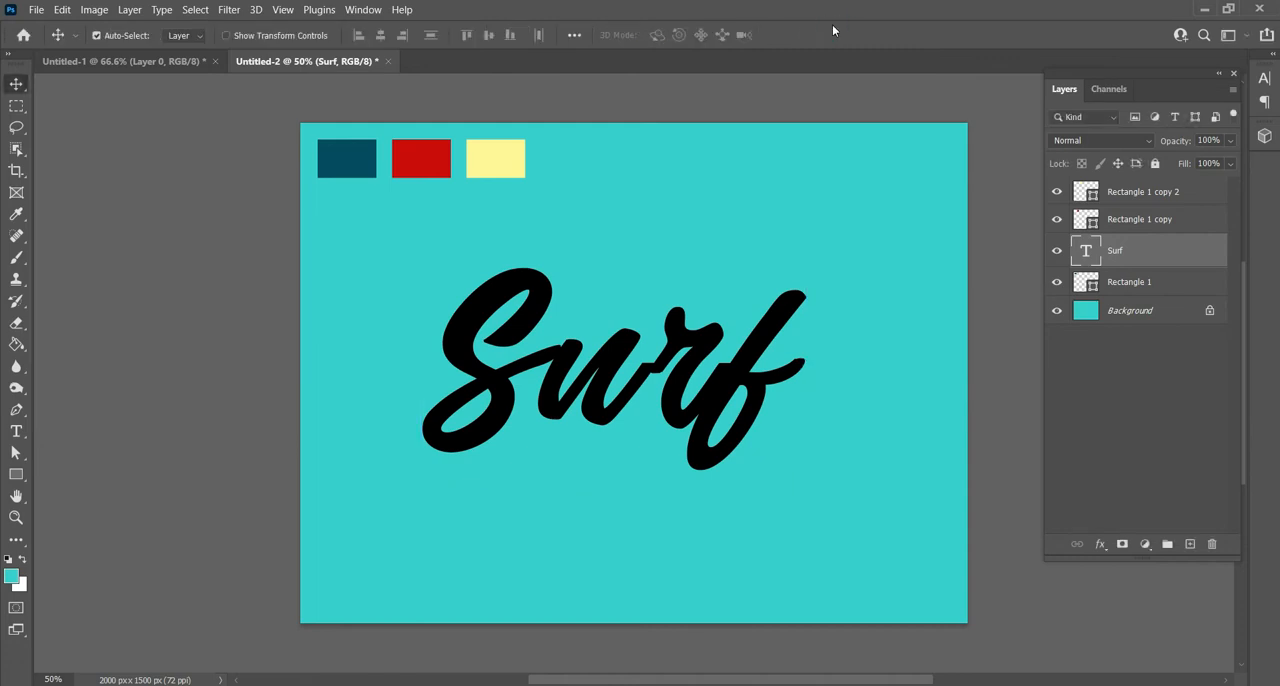
- Add a pale yellow Color Overlay at 100% opacity to the Surf text layer
{"action": "right_click", "coordinate": [1152, 254]}
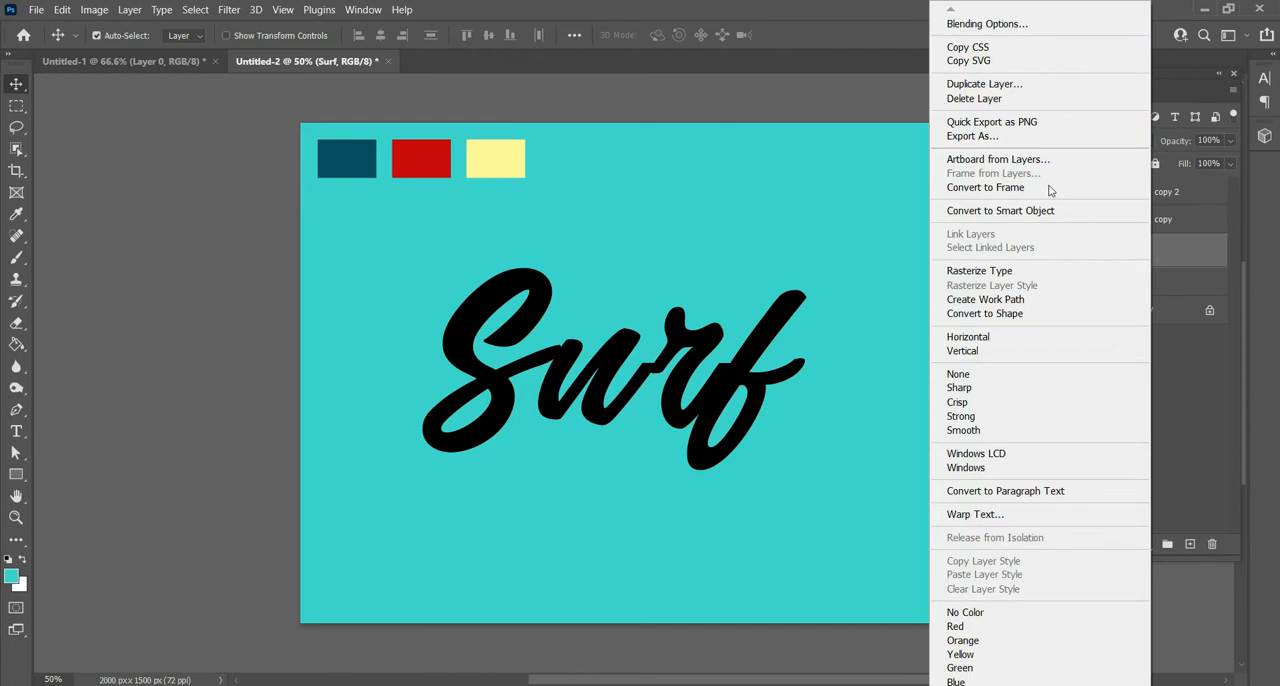
{"action": "left_click", "coordinate": [1036, 24]}
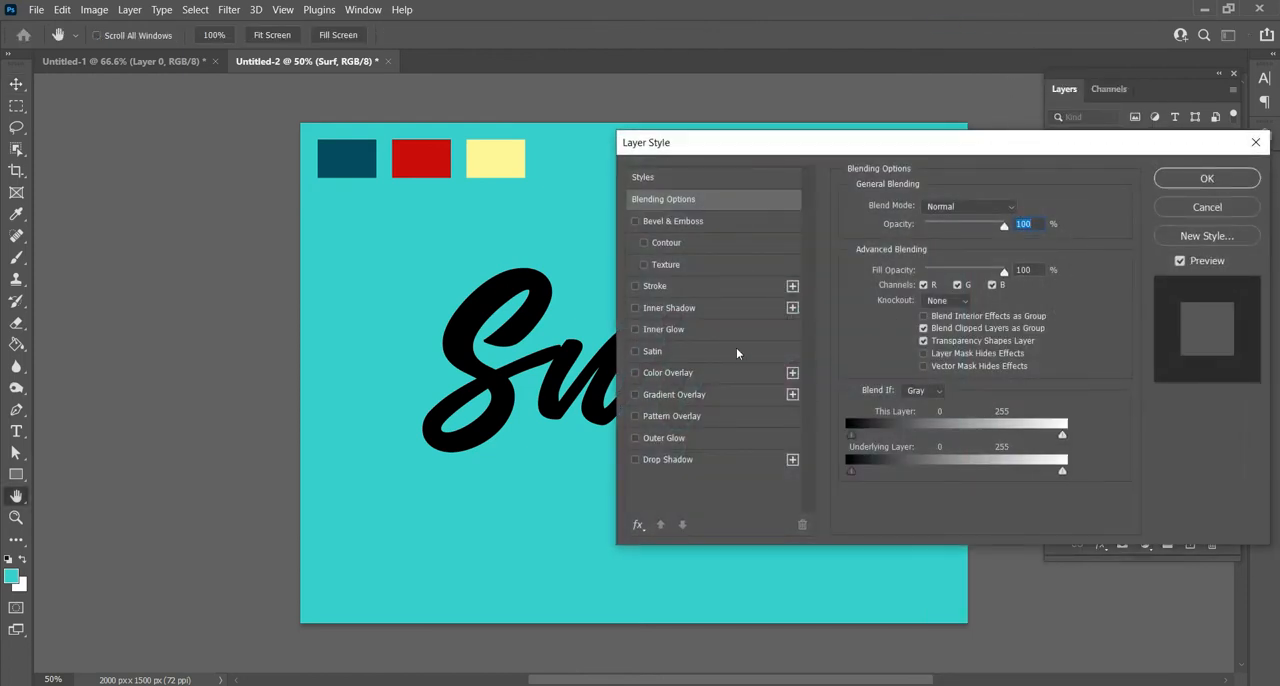
{"action": "left_click", "coordinate": [690, 378]}
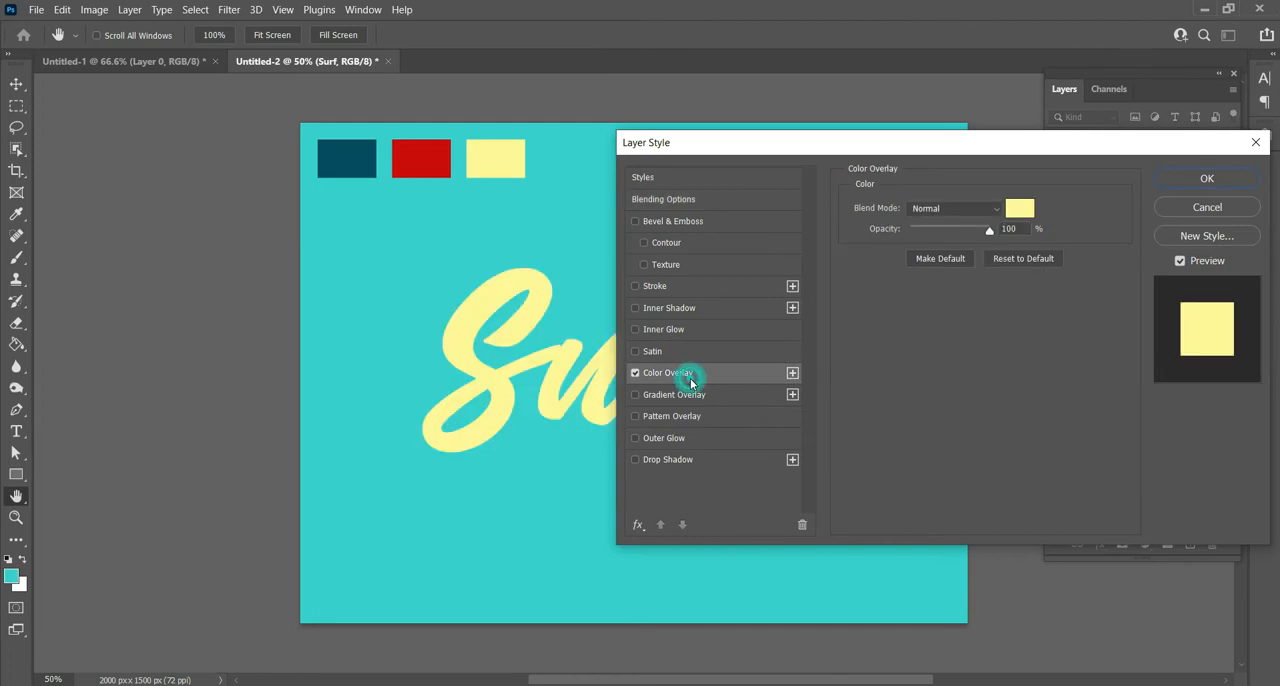
{"action": "left_click", "coordinate": [1020, 208]}
{"action": "left_click", "coordinate": [1003, 76]}
- Add a 20 px dark teal blue outside Stroke to the Surf layer and apply the layer style
{"action": "left_click", "coordinate": [688, 286]}
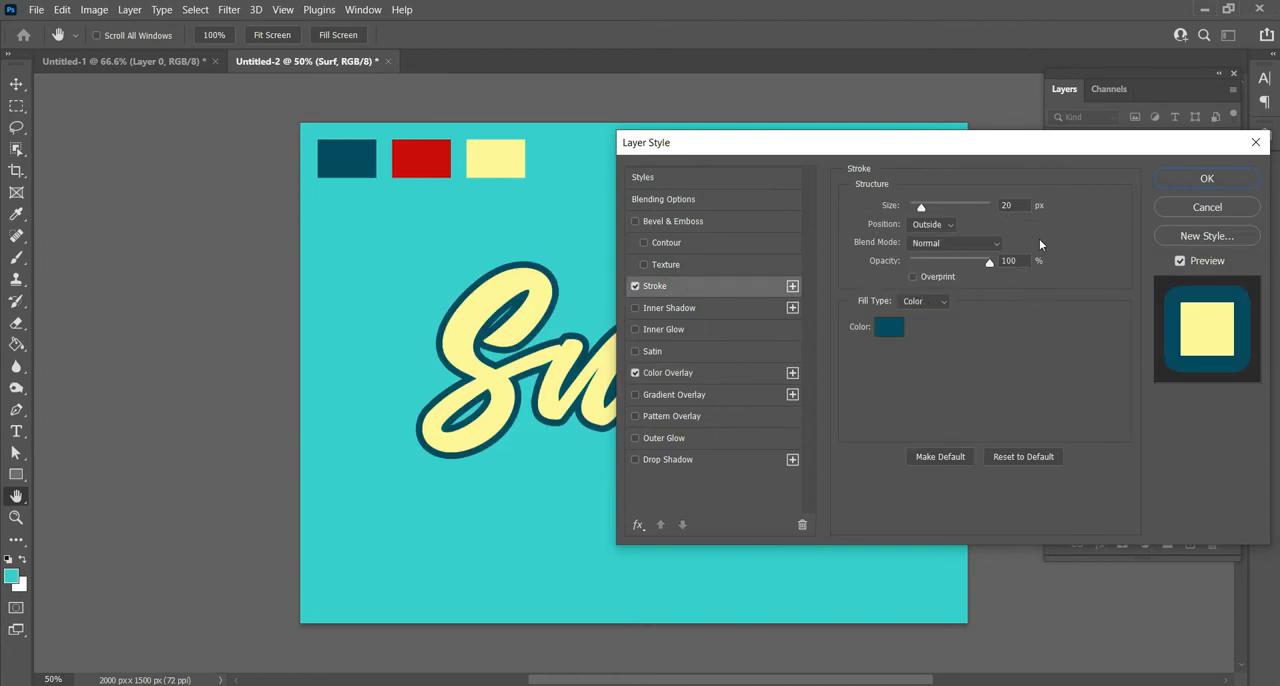
{"action": "left_click", "coordinate": [950, 229]}
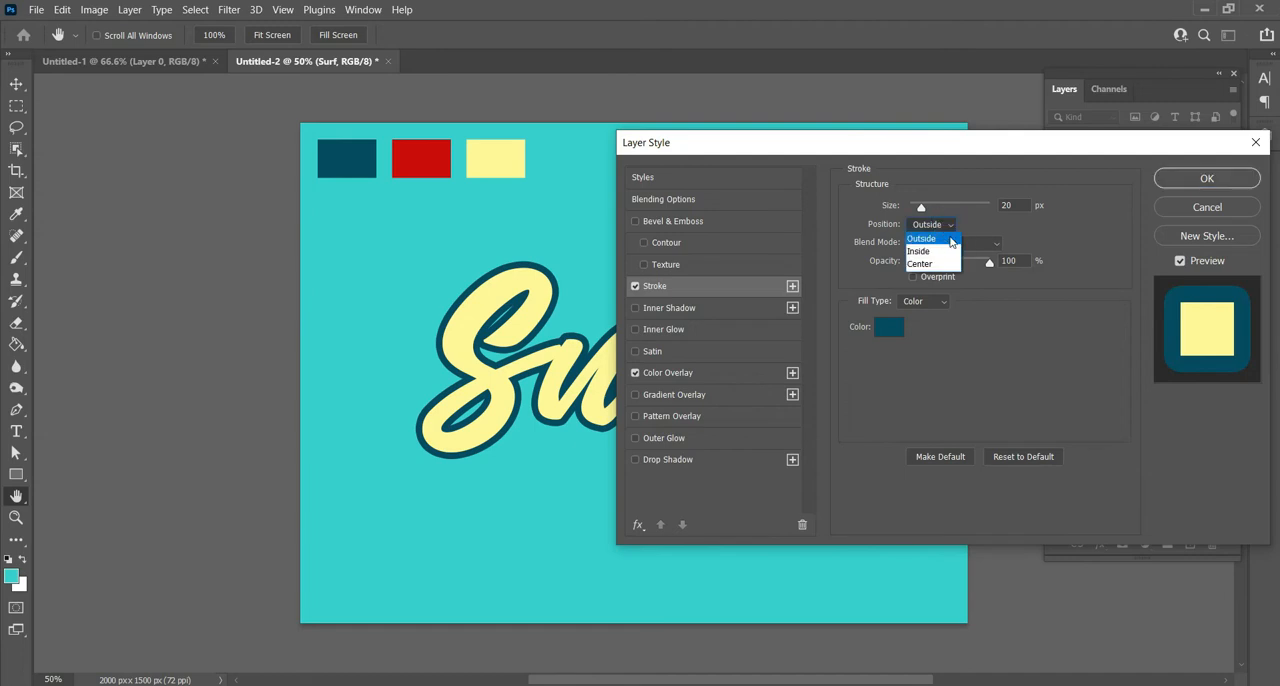
{"action": "left_click", "coordinate": [950, 238]}
{"action": "left_click", "coordinate": [1207, 180]}
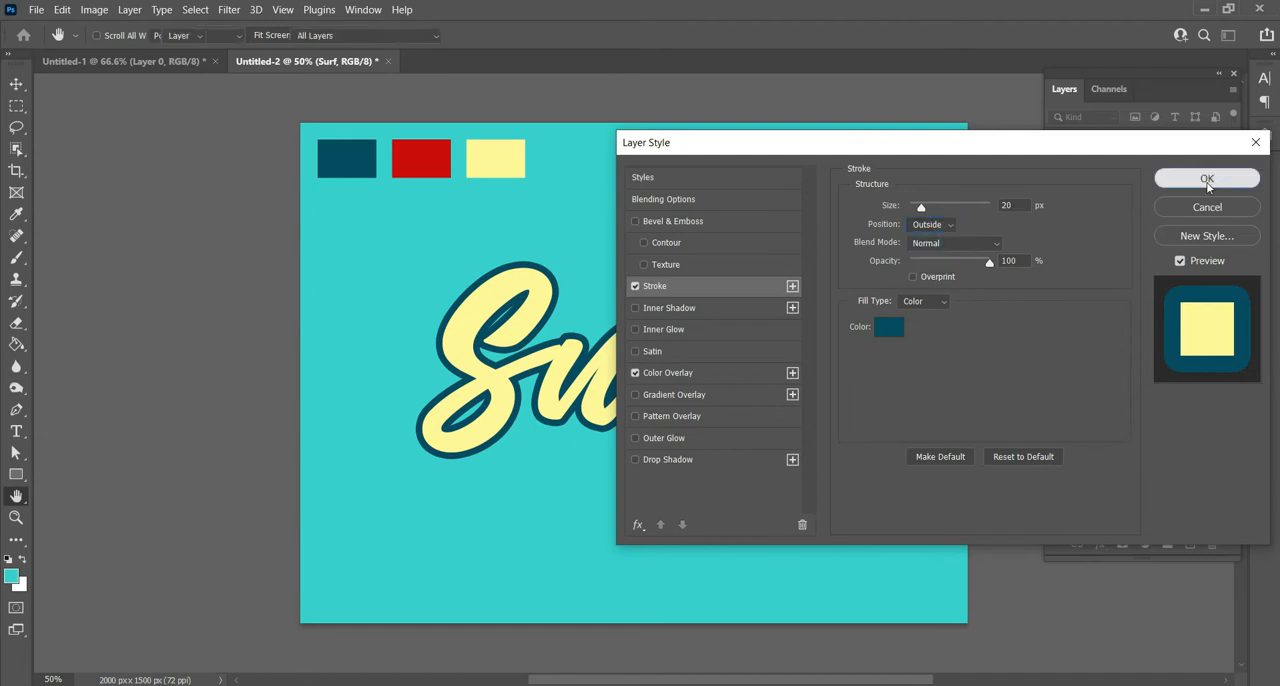
- Rasterize the Surf type layer and shift it 2 px left and 2 px up with Free Transform
{"action": "right_click", "coordinate": [1114, 259]}
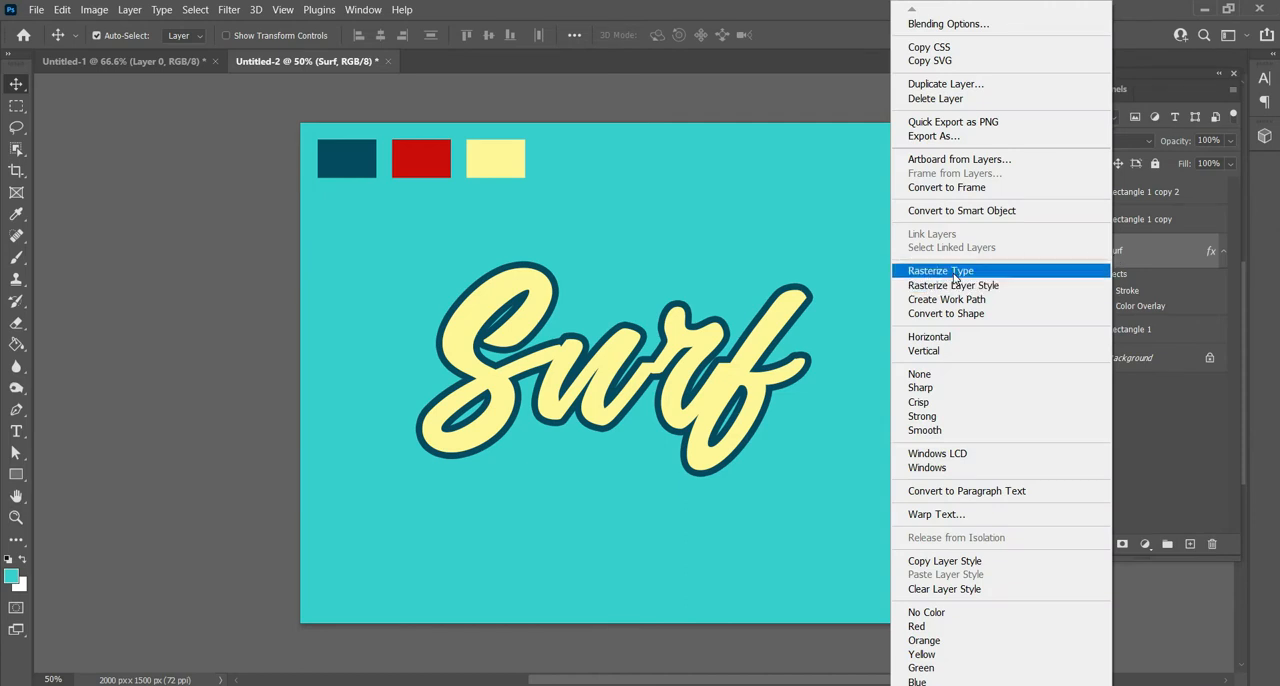
{"action": "left_click", "coordinate": [994, 272]}
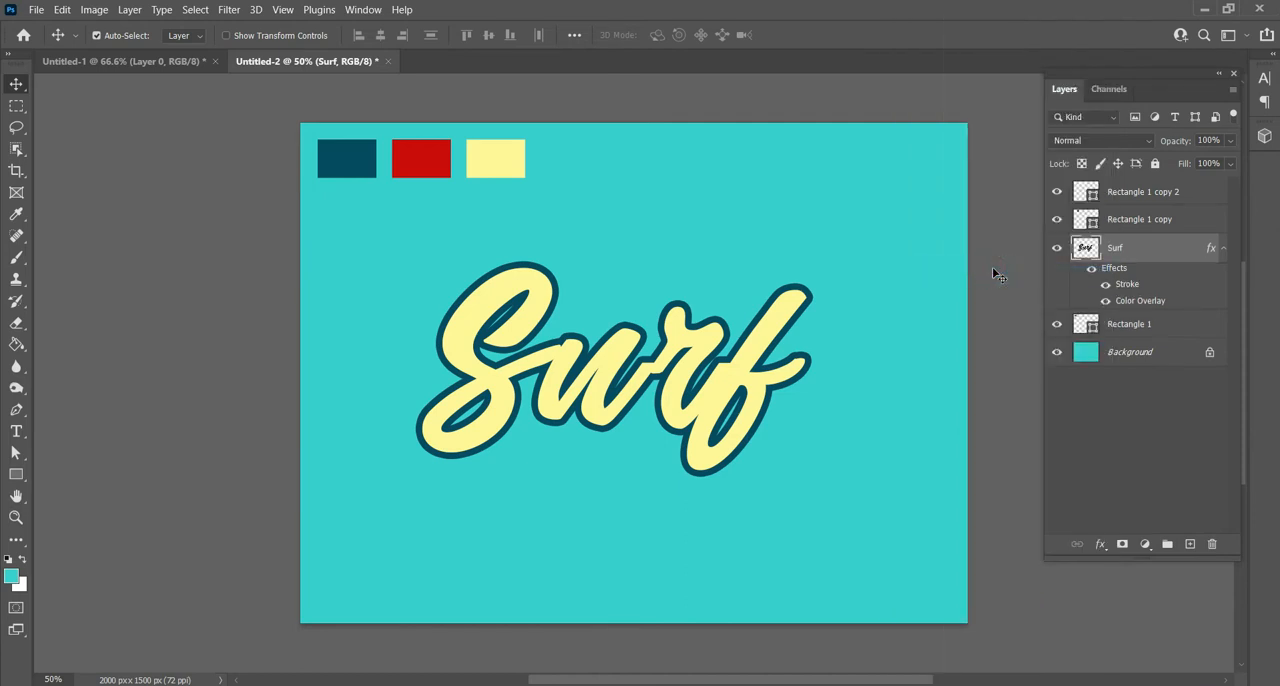
{"action": "key", "text": "ctrl+t"}
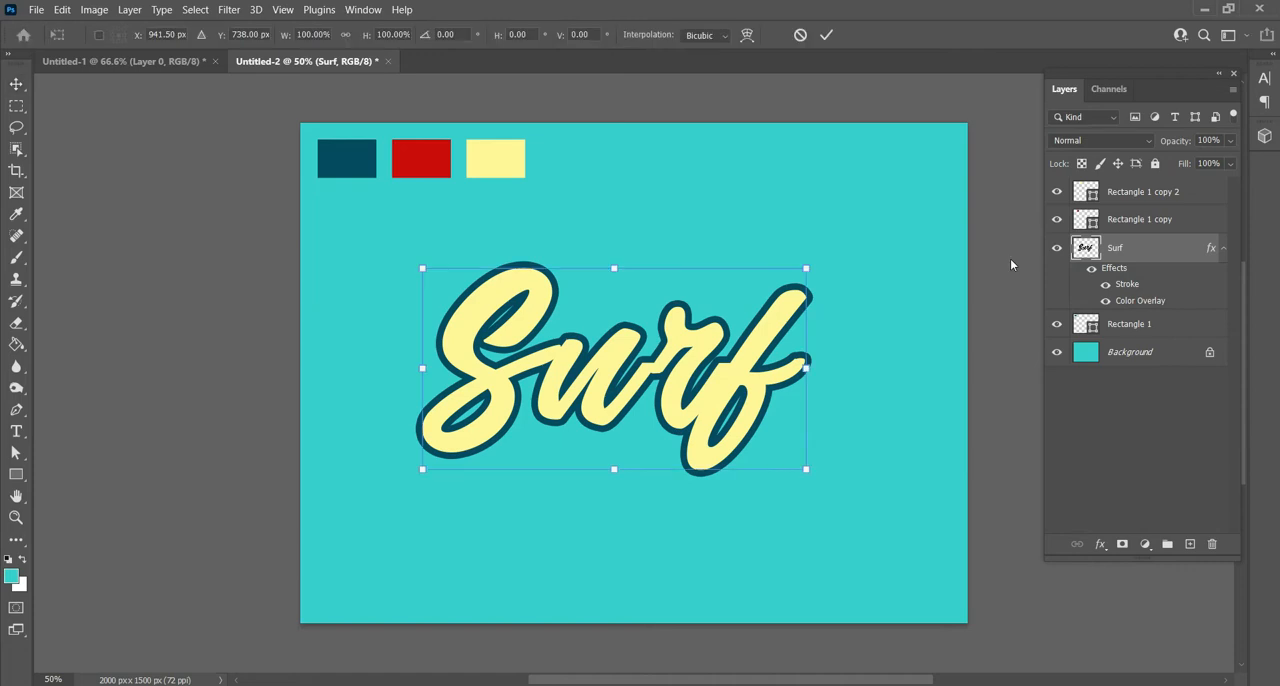
{"action": "key", "text": "Left"}
{"action": "key", "text": "Left"}
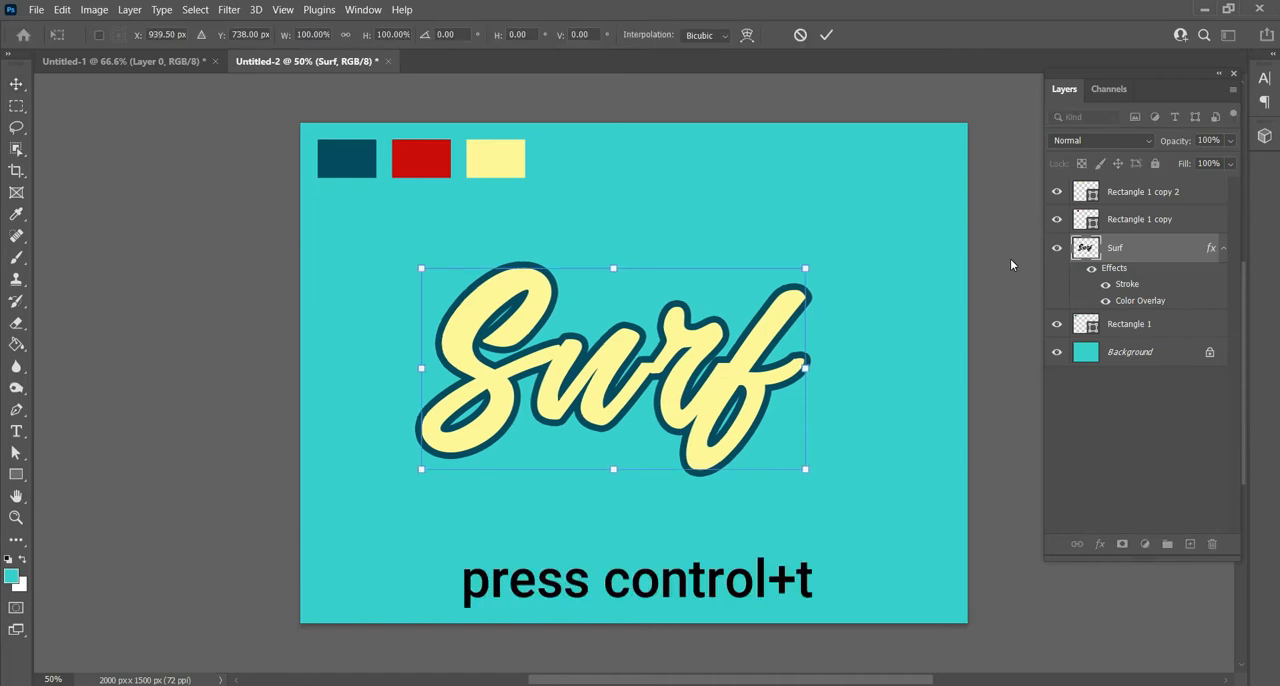
{"action": "key", "text": "Up"}
{"action": "key", "text": "Up"}
{"action": "key", "text": "Up"}
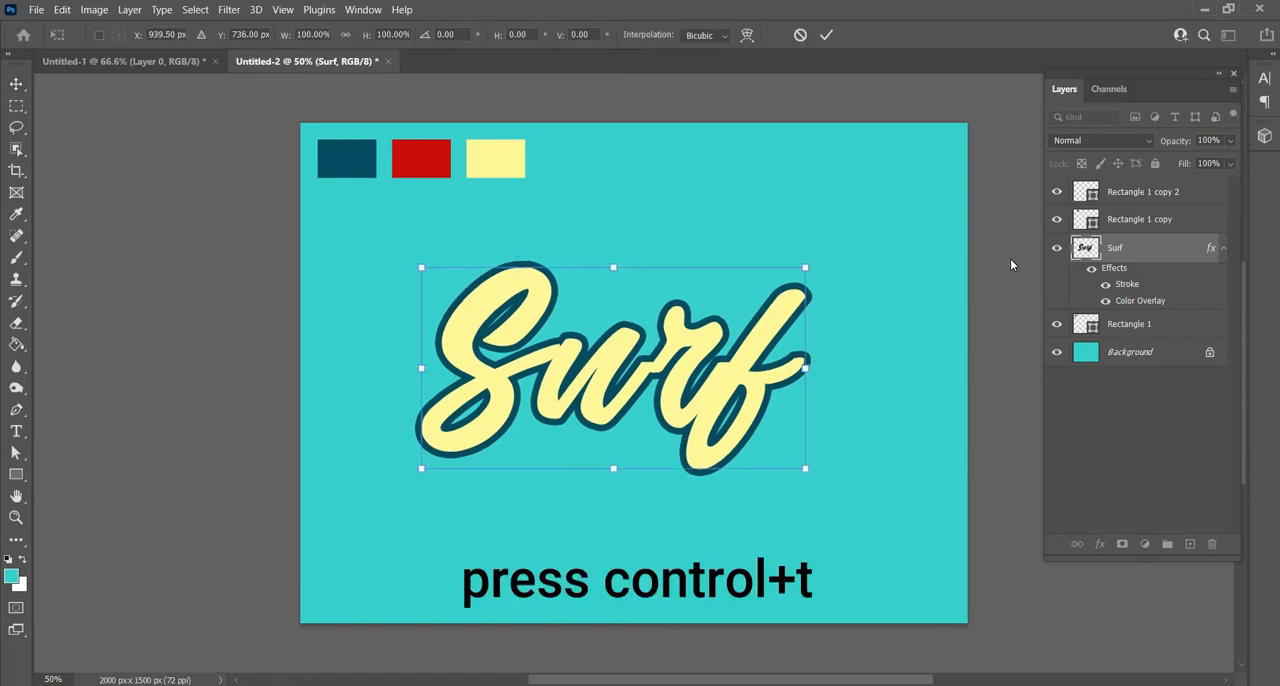
{"action": "left_click", "coordinate": [826, 37]}
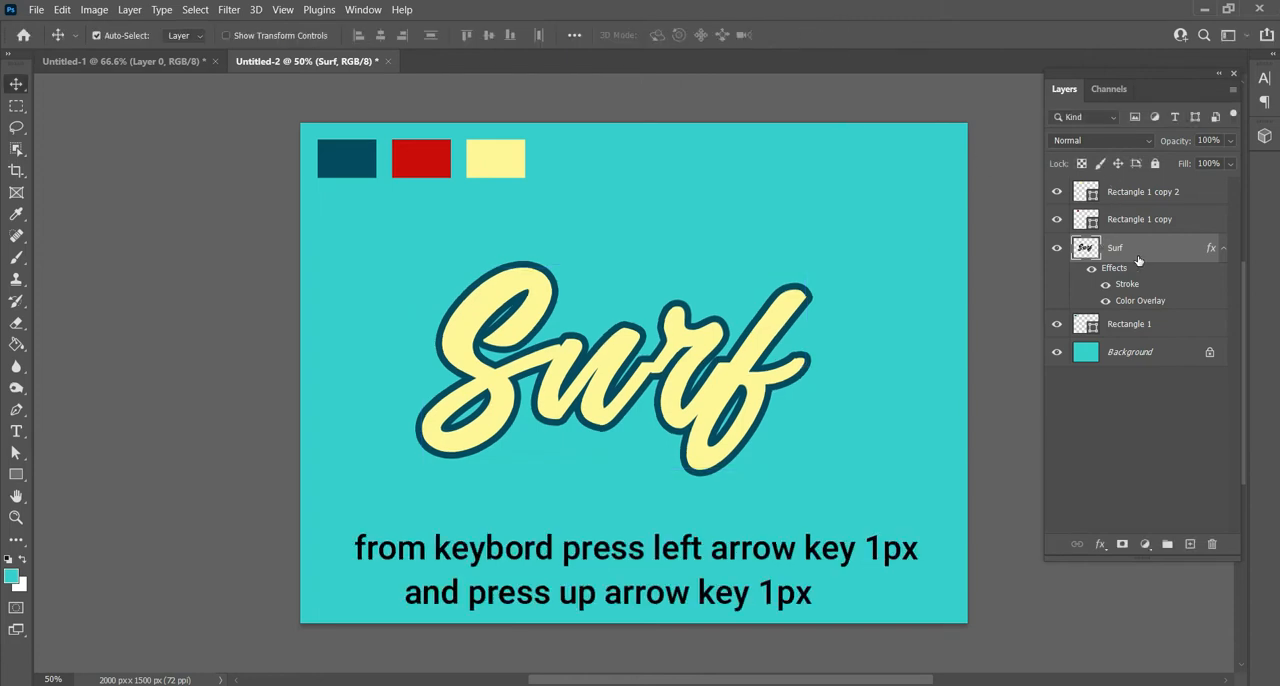
- Duplicate the Surf layer with the repeated transform until there are 90 offset copies forming a diagonal extrusion, and deselect the layer
{"action": "key", "text": "ctrl+shift+alt+t"}
{"action": "key", "text": "ctrl+shift+alt+t"}
{"action": "key", "text": "ctrl+shift+alt+t"}
{"action": "key", "text": "ctrl+shift+alt+t"}
{"action": "key", "text": "ctrl+shift+alt+t"}
{"action": "key", "text": "ctrl+shift+alt+t"}
{"action": "key", "text": "ctrl+shift+alt+t"}
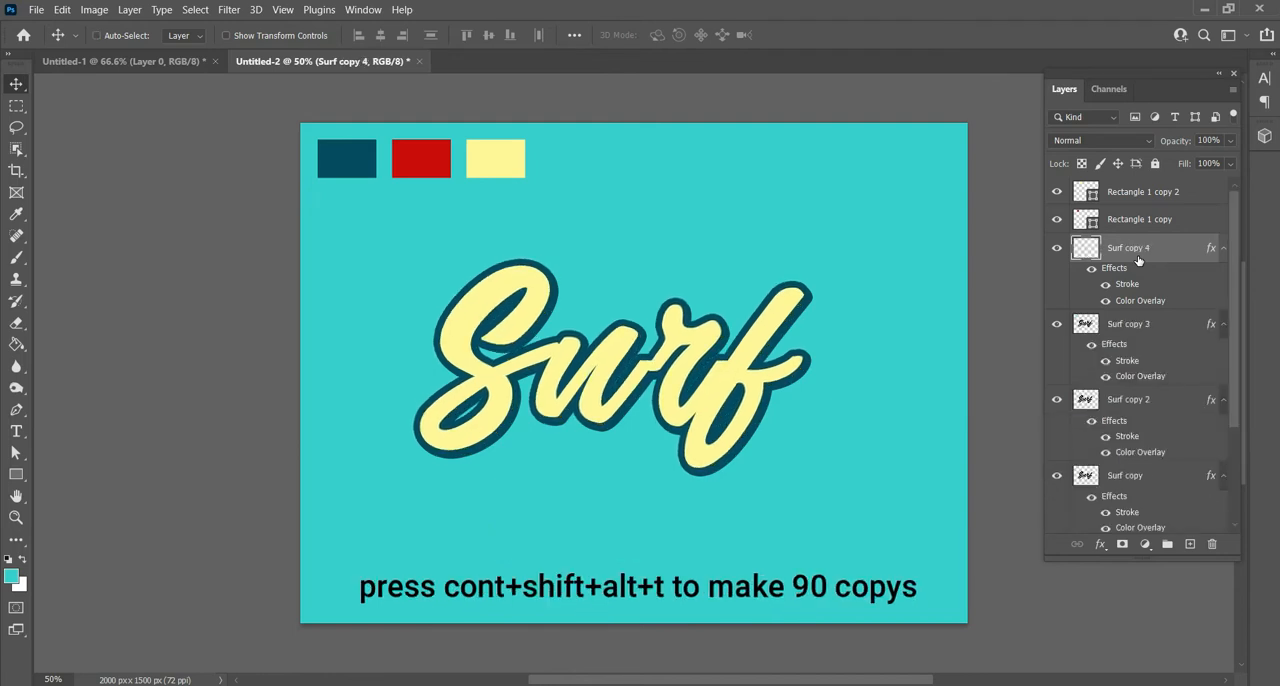
{"action": "key", "text": "ctrl+shift+alt+t"}
{"action": "key", "text": "ctrl+shift+alt+t"}
{"action": "key", "text": "ctrl+shift+alt+t"}
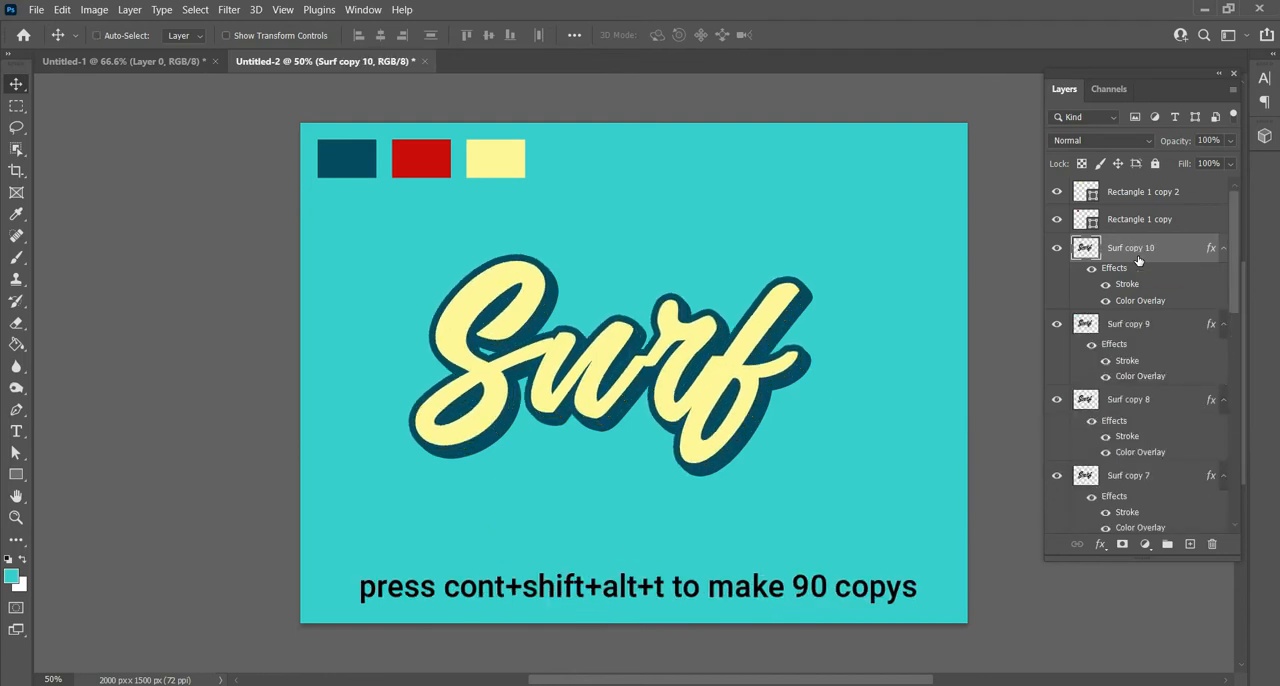
{"action": "key", "text": "ctrl+shift+alt+t"}
{"action": "key", "text": "ctrl+shift+alt+t"}
{"action": "key", "text": "ctrl+shift+alt+t"}
{"action": "key", "text": "ctrl+shift+alt+t"}
{"action": "key", "text": "ctrl+shift+alt+t"}
{"action": "key", "text": "ctrl+shift+alt+t"}
{"action": "key", "text": "ctrl+shift+alt+t"}
{"action": "key", "text": "ctrl+shift+alt+t"}
{"action": "key", "text": "ctrl+shift+alt+t"}
{"action": "key", "text": "ctrl+shift+alt+t"}
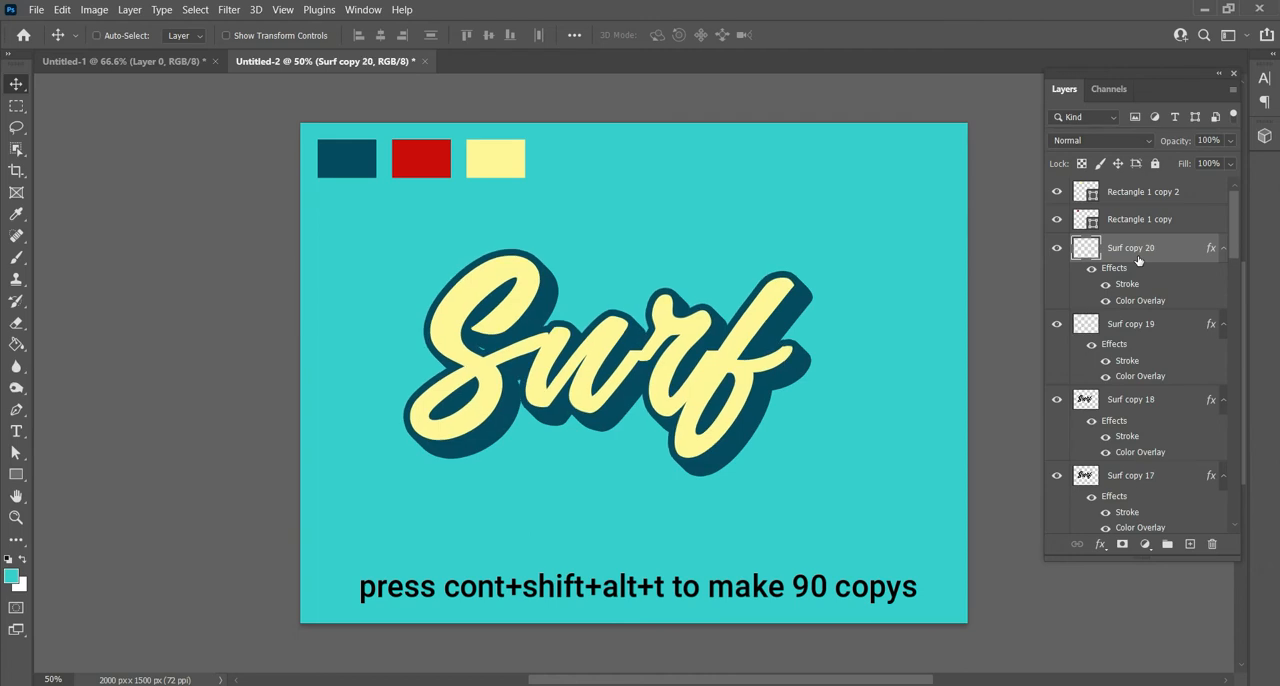
{"action": "key", "text": "ctrl+shift+alt+t"}
{"action": "key", "text": "ctrl+shift+alt+t"}
{"action": "key", "text": "ctrl+shift+alt+t"}
{"action": "key", "text": "ctrl+shift+alt+t"}
{"action": "key", "text": "ctrl+shift+alt+t"}
{"action": "key", "text": "ctrl+shift+alt+t"}
{"action": "key", "text": "ctrl+shift+alt+t"}
{"action": "key", "text": "ctrl+shift+alt+t"}
{"action": "key", "text": "ctrl+shift+alt+t"}
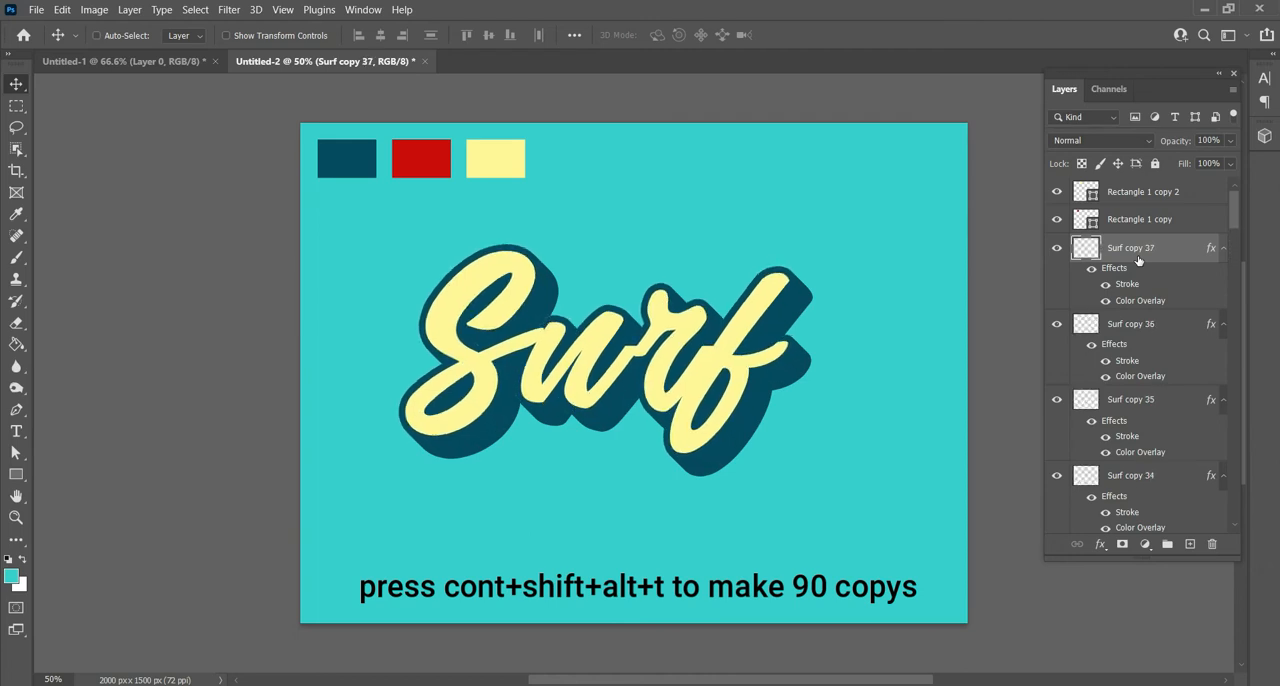
{"action": "key", "text": "ctrl+shift+alt+t"}
{"action": "key", "text": "ctrl+shift+alt+t"}
{"action": "key", "text": "ctrl+shift+alt+t"}
{"action": "key", "text": "ctrl+shift+alt+t"}
{"action": "key", "text": "ctrl+shift+alt+t"}
{"action": "key", "text": "ctrl+shift+alt+t"}
{"action": "key", "text": "ctrl+shift+alt+t"}
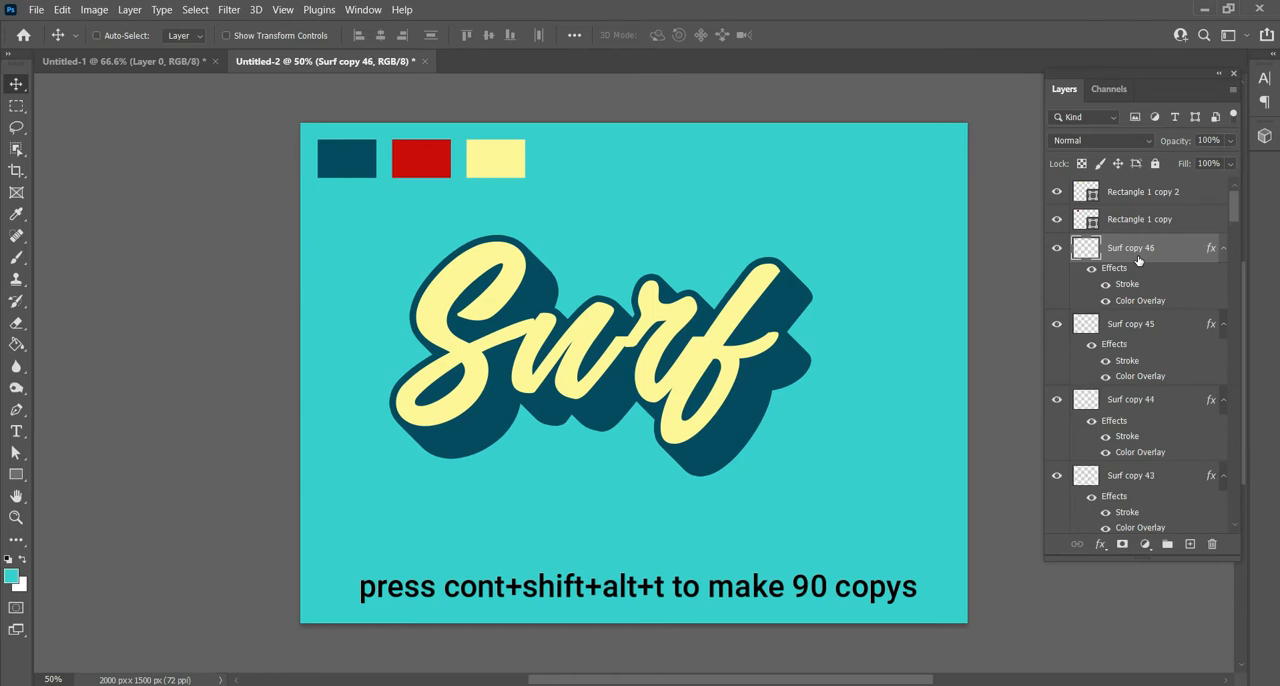
{"action": "key", "text": "ctrl+shift+alt+t"}
{"action": "key", "text": "ctrl+shift+alt+t"}
{"action": "key", "text": "ctrl+shift+alt+t"}
{"action": "key", "text": "ctrl+shift+alt+t"}
{"action": "key", "text": "ctrl+shift+alt+t"}
{"action": "key", "text": "ctrl+shift+alt+t"}
{"action": "key", "text": "ctrl+shift+alt+t"}
{"action": "key", "text": "ctrl+shift+alt+t"}
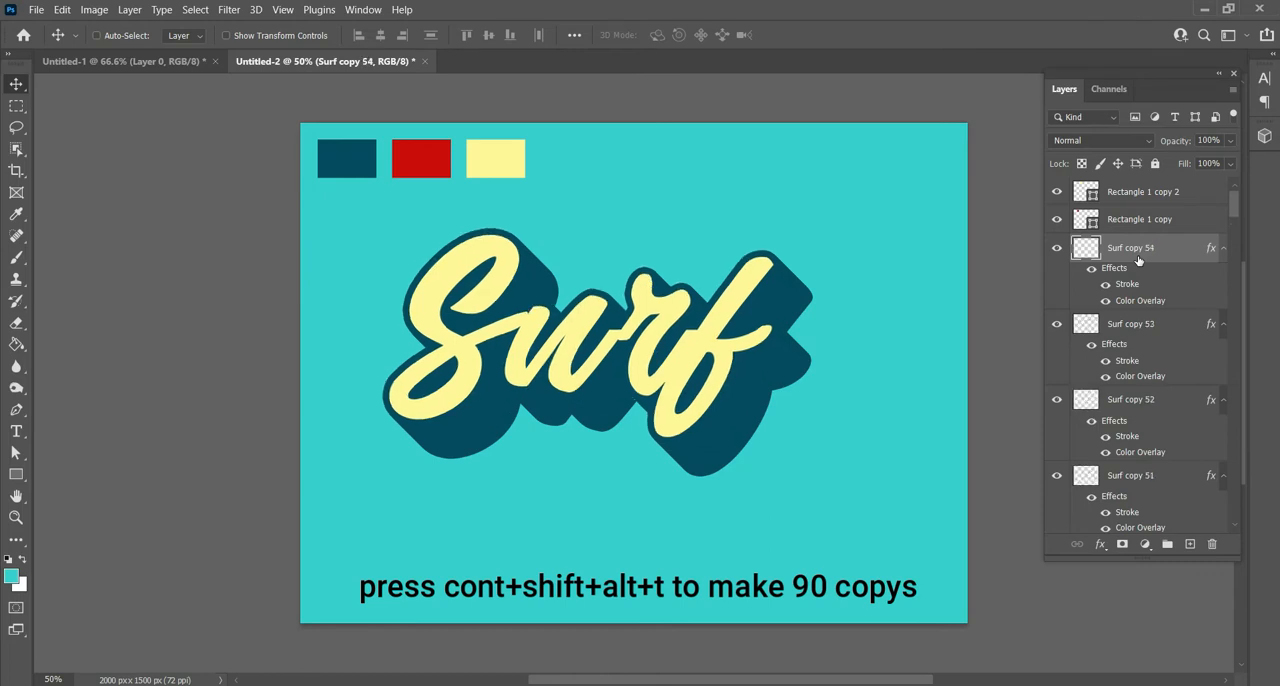
{"action": "key", "text": "ctrl+shift+alt+t"}
{"action": "key", "text": "ctrl+shift+alt+t"}
{"action": "key", "text": "ctrl+shift+alt+t"}
{"action": "key", "text": "ctrl+shift+alt+t"}
{"action": "key", "text": "ctrl+shift+alt+t"}
{"action": "key", "text": "ctrl+shift+alt+t"}
{"action": "key", "text": "ctrl+shift+alt+t"}
{"action": "key", "text": "ctrl+shift+alt+t"}
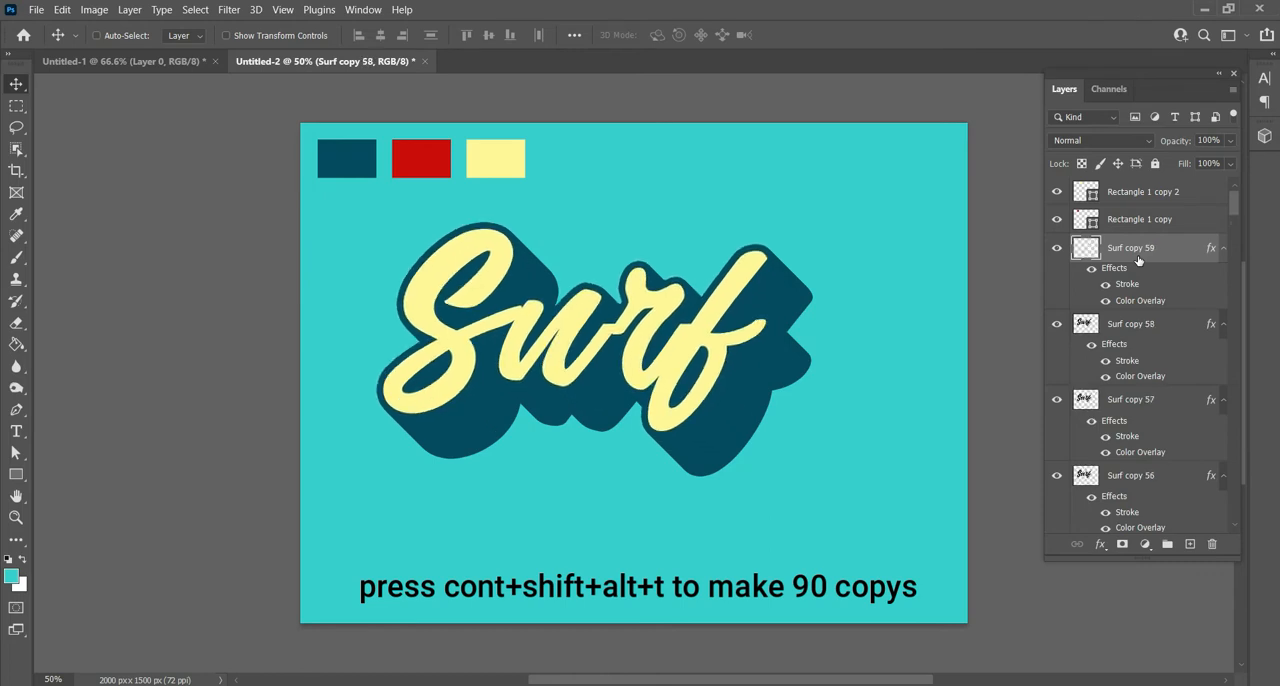
{"action": "key", "text": "ctrl+shift+alt+t"}
{"action": "key", "text": "ctrl+shift+alt+t"}
{"action": "key", "text": "ctrl+shift+alt+t"}
{"action": "key", "text": "ctrl+shift+alt+t"}
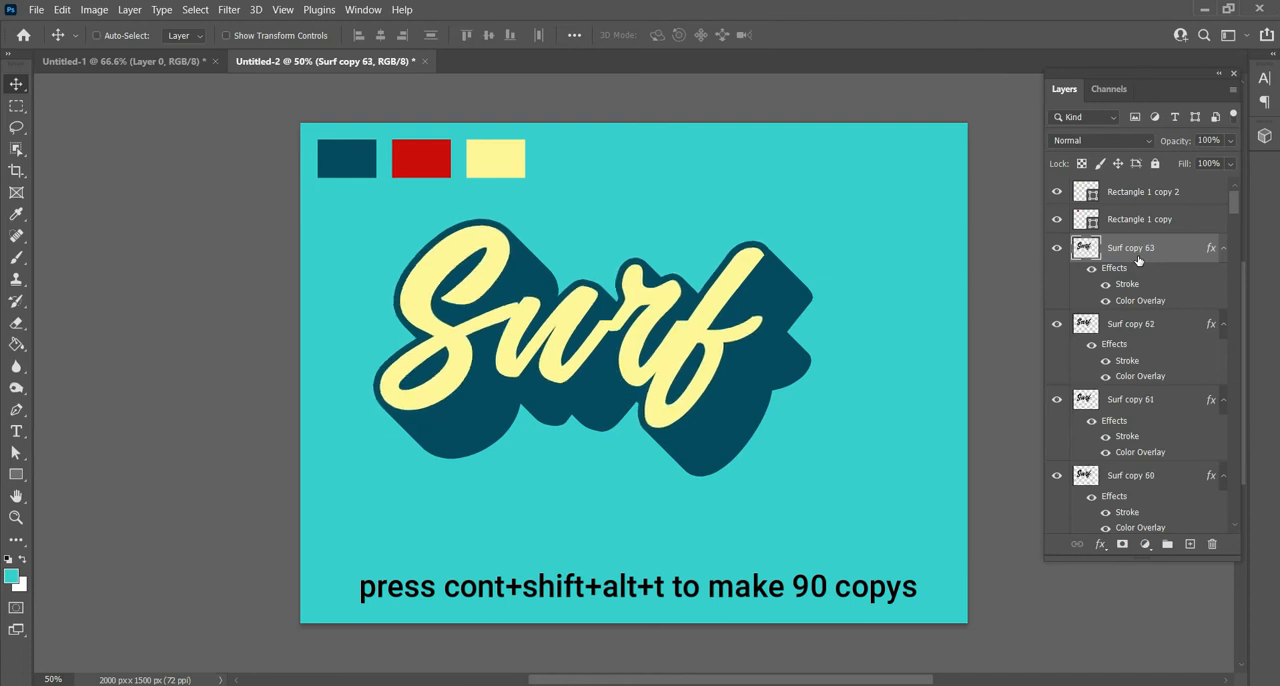
{"action": "key", "text": "ctrl+shift+alt+t"}
{"action": "key", "text": "ctrl+shift+alt+t"}
{"action": "key", "text": "ctrl+shift+alt+t"}
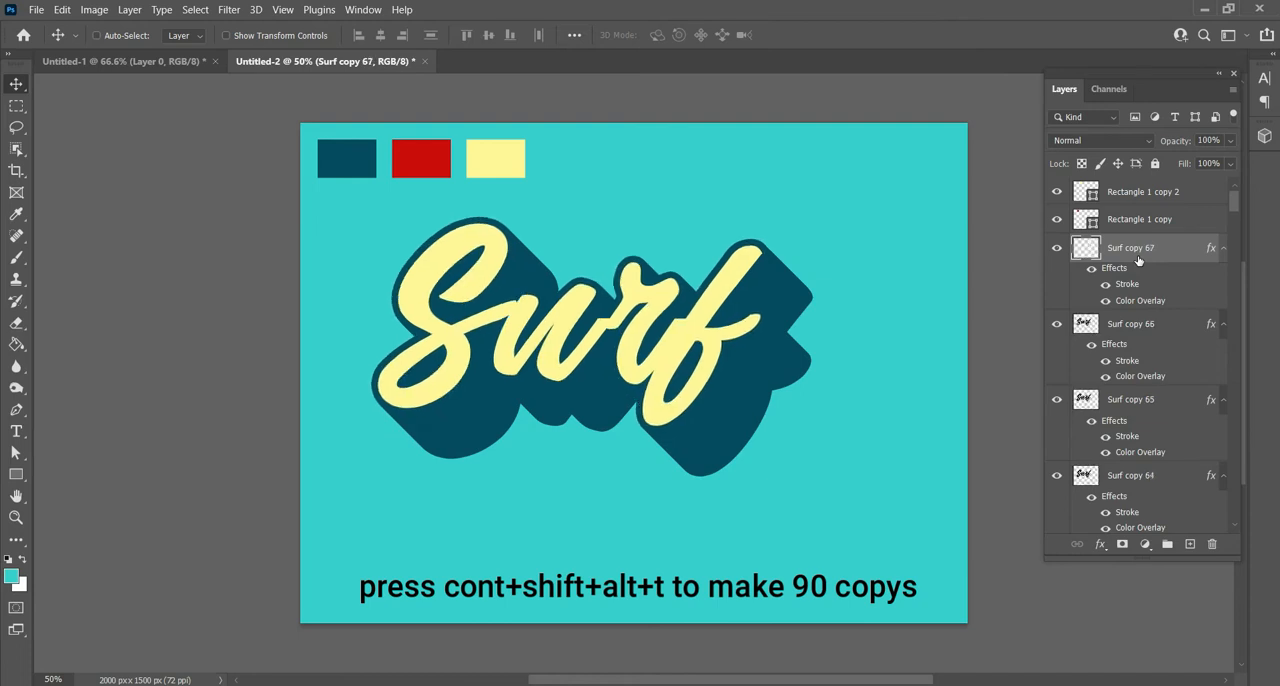
{"action": "key", "text": "ctrl+shift+alt+t"}
{"action": "key", "text": "ctrl+shift+alt+t"}
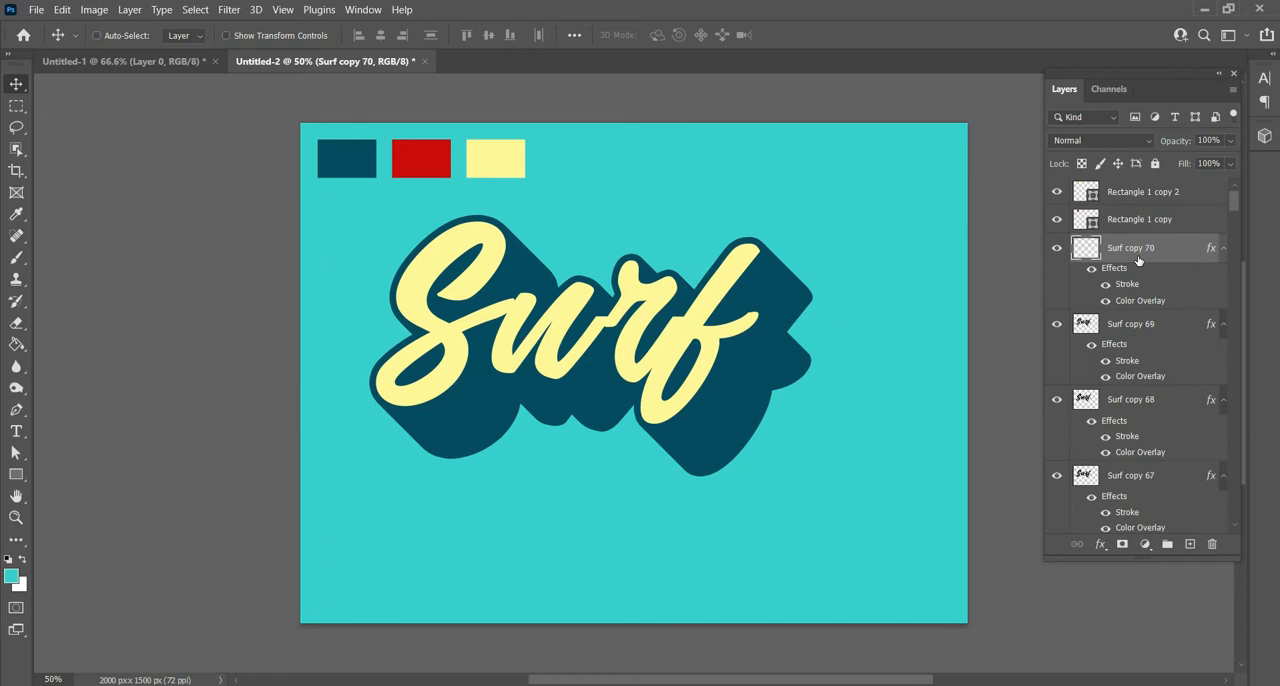
{"action": "key", "text": "ctrl+shift+alt+t"}
{"action": "key", "text": "ctrl+shift+alt+t"}
{"action": "key", "text": "ctrl+shift+alt+t"}
{"action": "key", "text": "ctrl+shift+alt+t"}
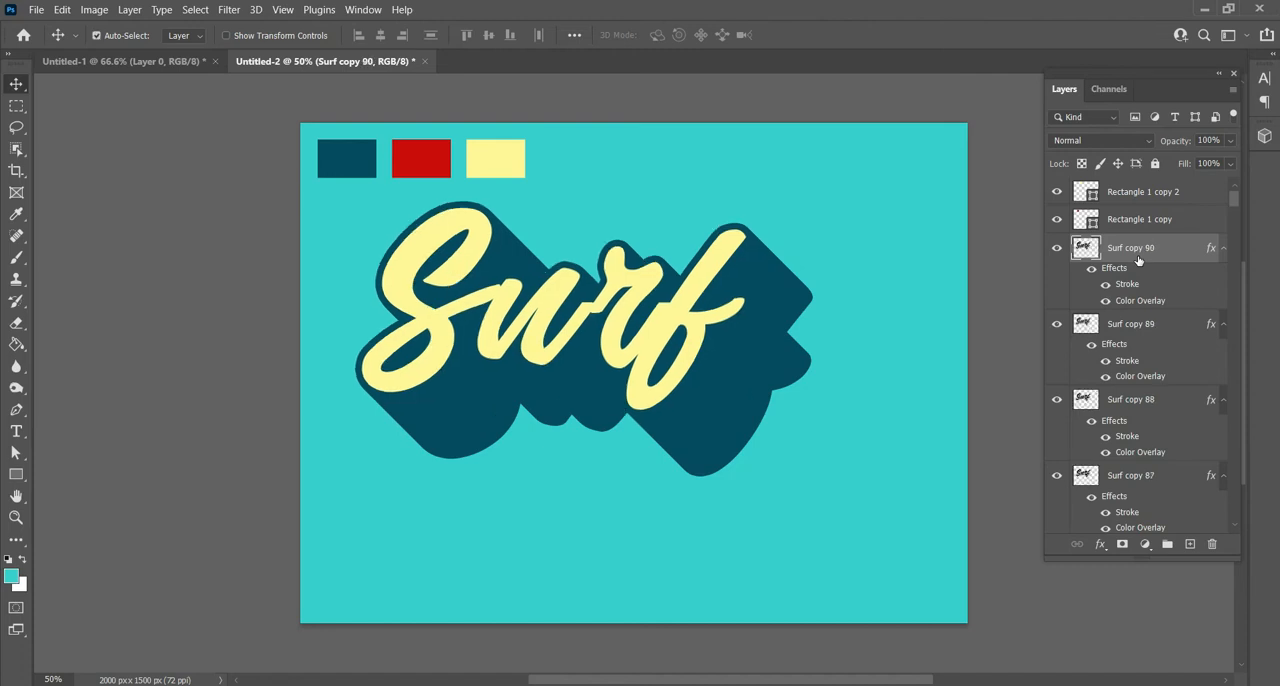
{"action": "left_click", "coordinate": [1018, 328]}
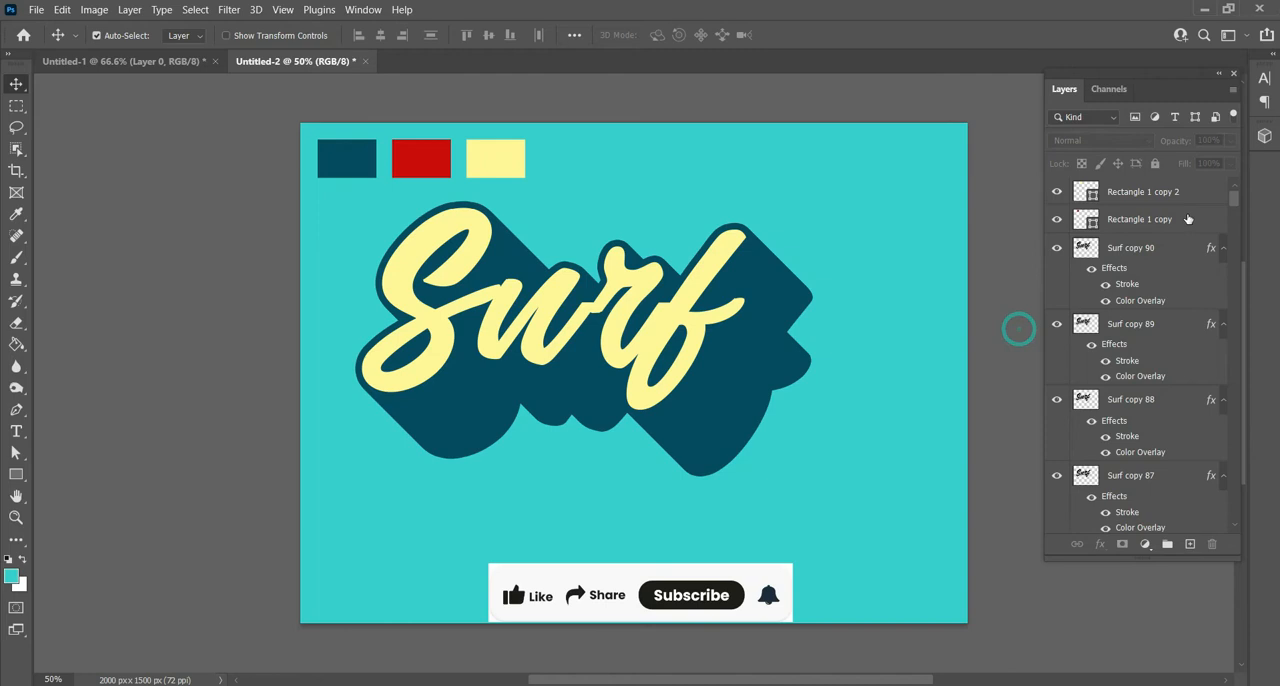
- Change the Color Overlay of the topmost layer, Surf copy 90, to the pale cream f1e4db and apply the layer style
{"action": "left_click", "coordinate": [1140, 250]}
{"action": "right_click", "coordinate": [1137, 252]}
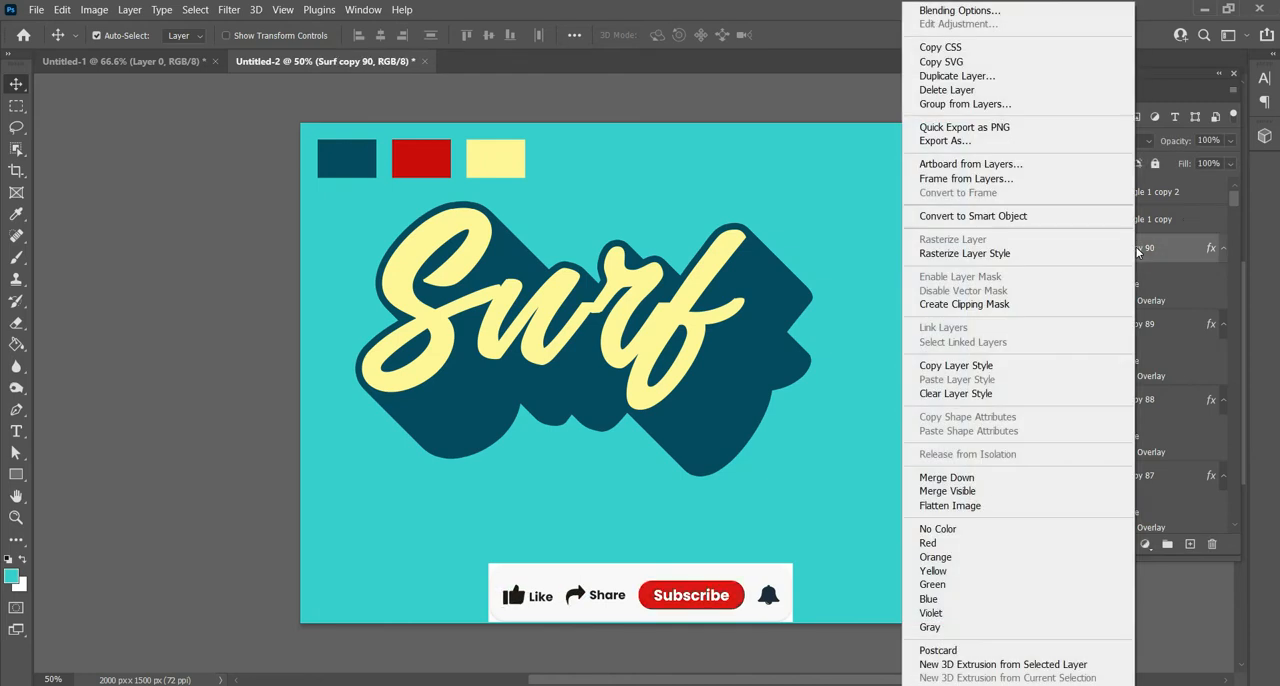
{"action": "left_click", "coordinate": [1015, 12]}
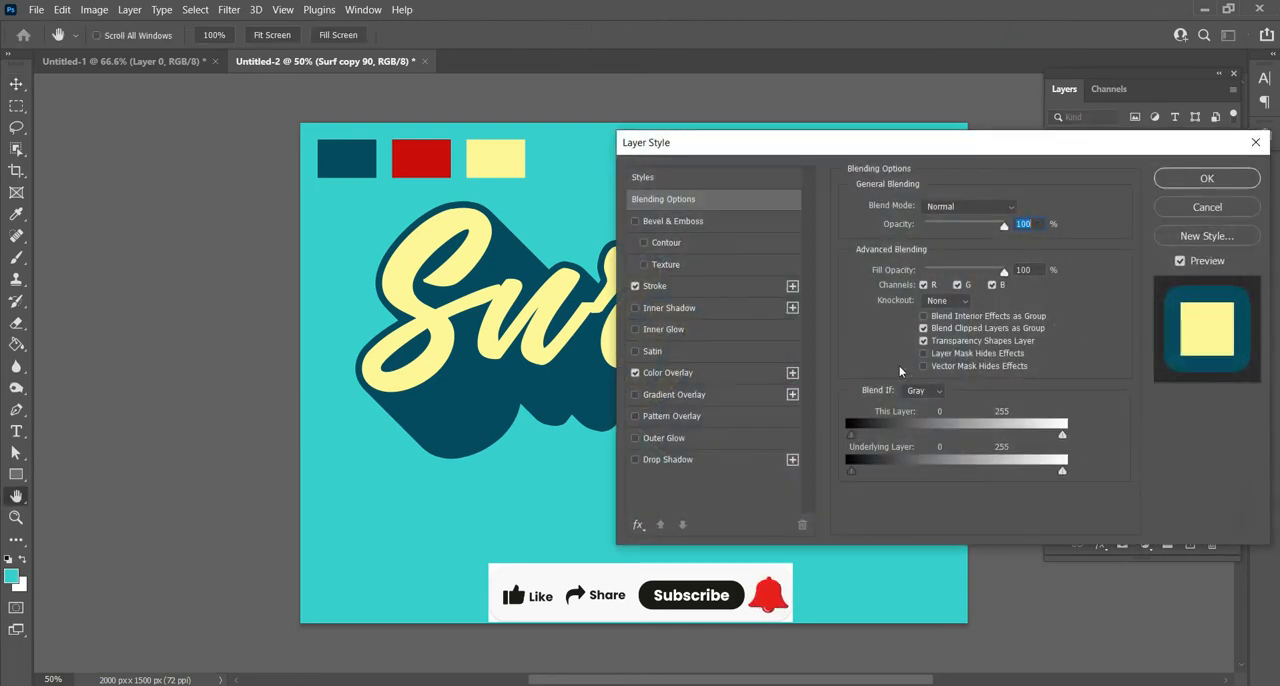
{"action": "left_click_drag", "start_coordinate": [814, 148], "coordinate": [887, 132]}
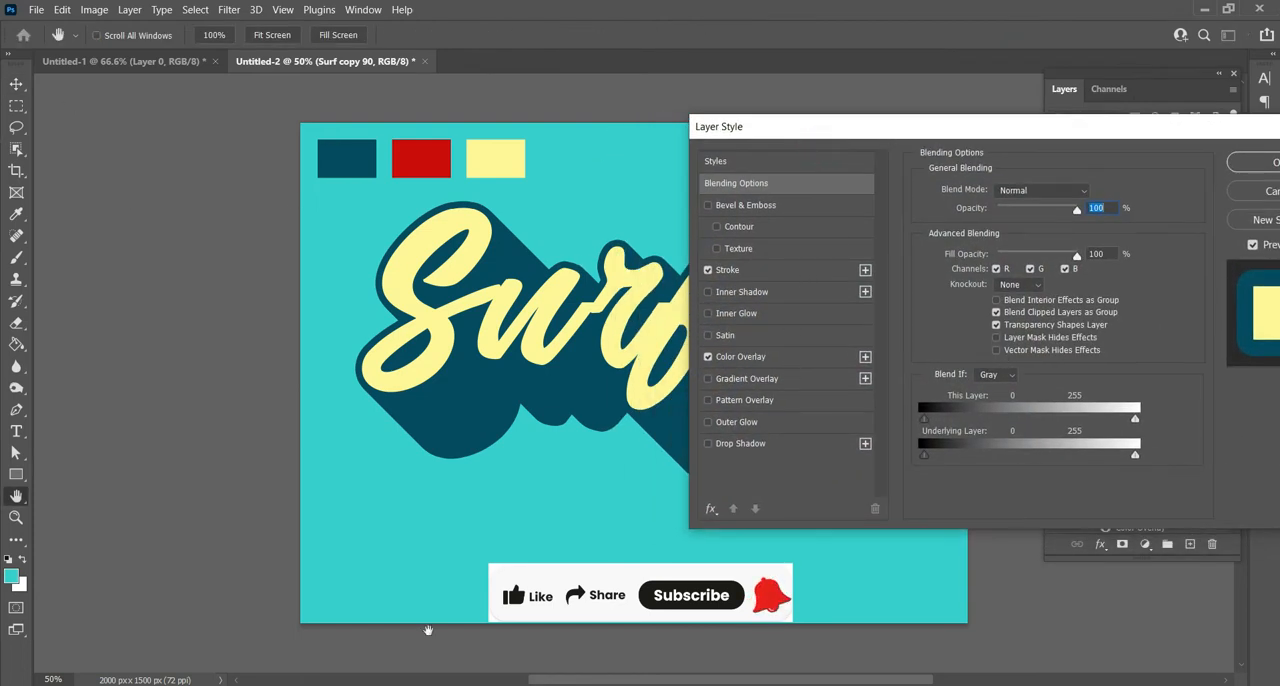
{"action": "left_click", "coordinate": [771, 356]}
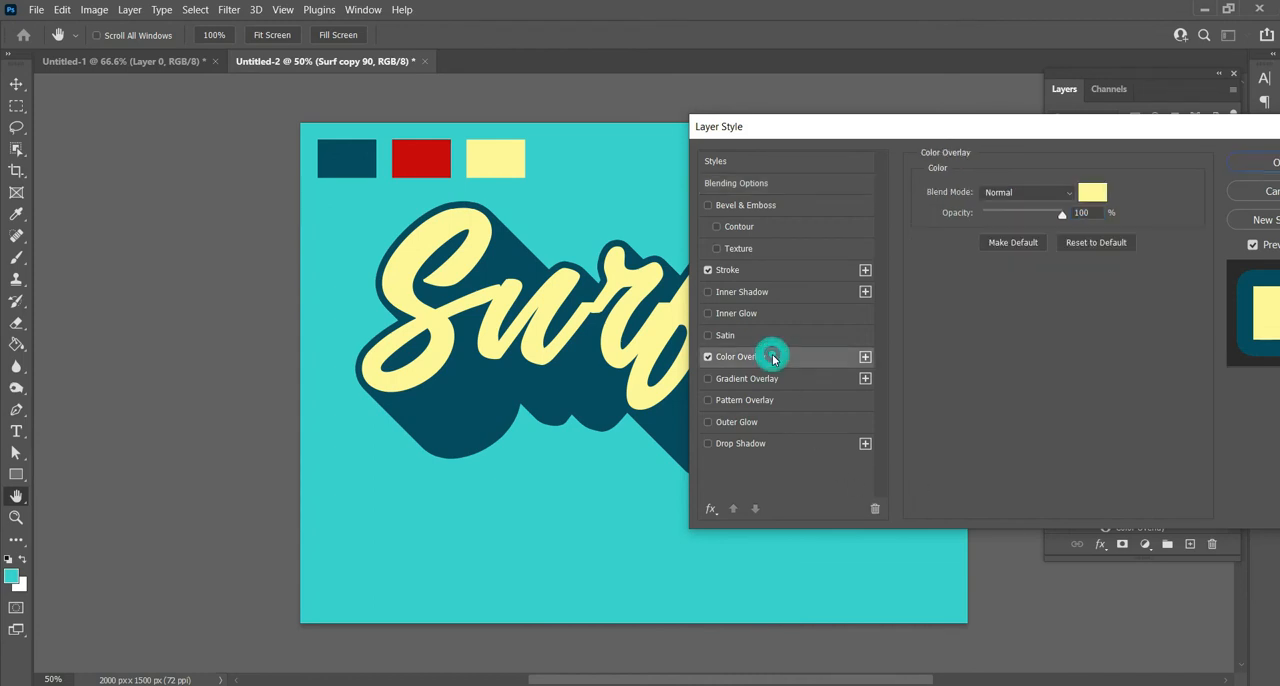
{"action": "left_click", "coordinate": [1092, 192]}
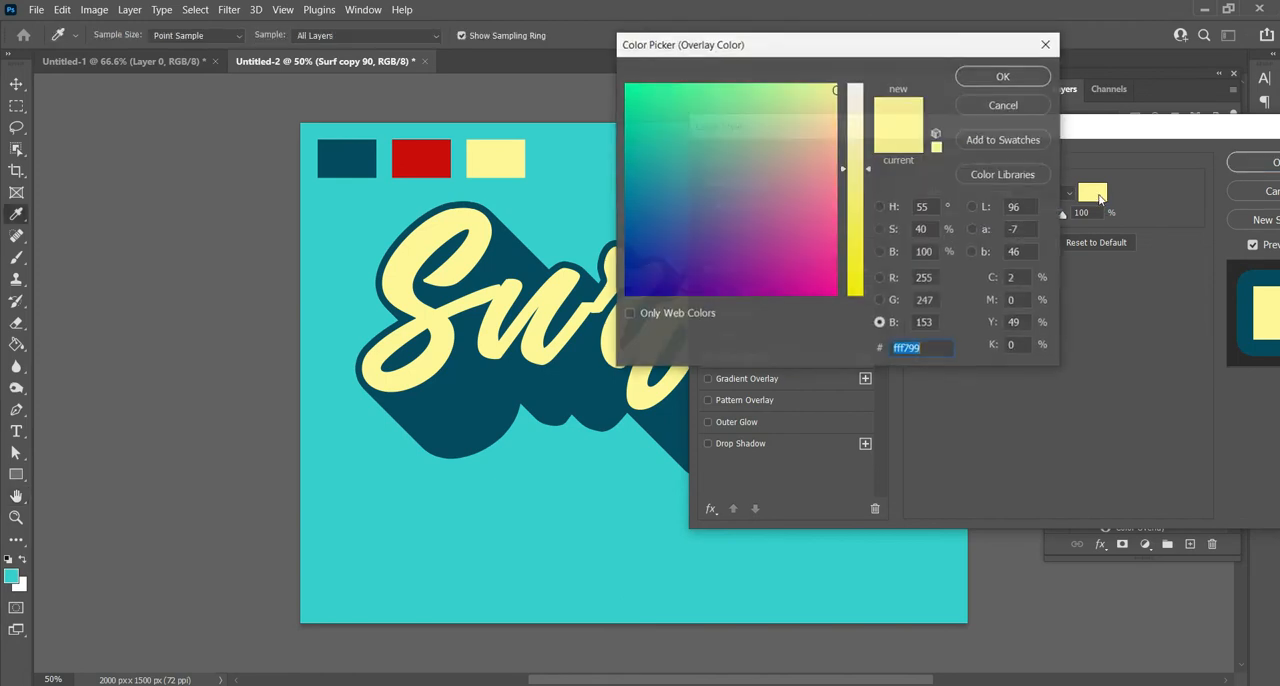
{"action": "left_click", "coordinate": [826, 105]}
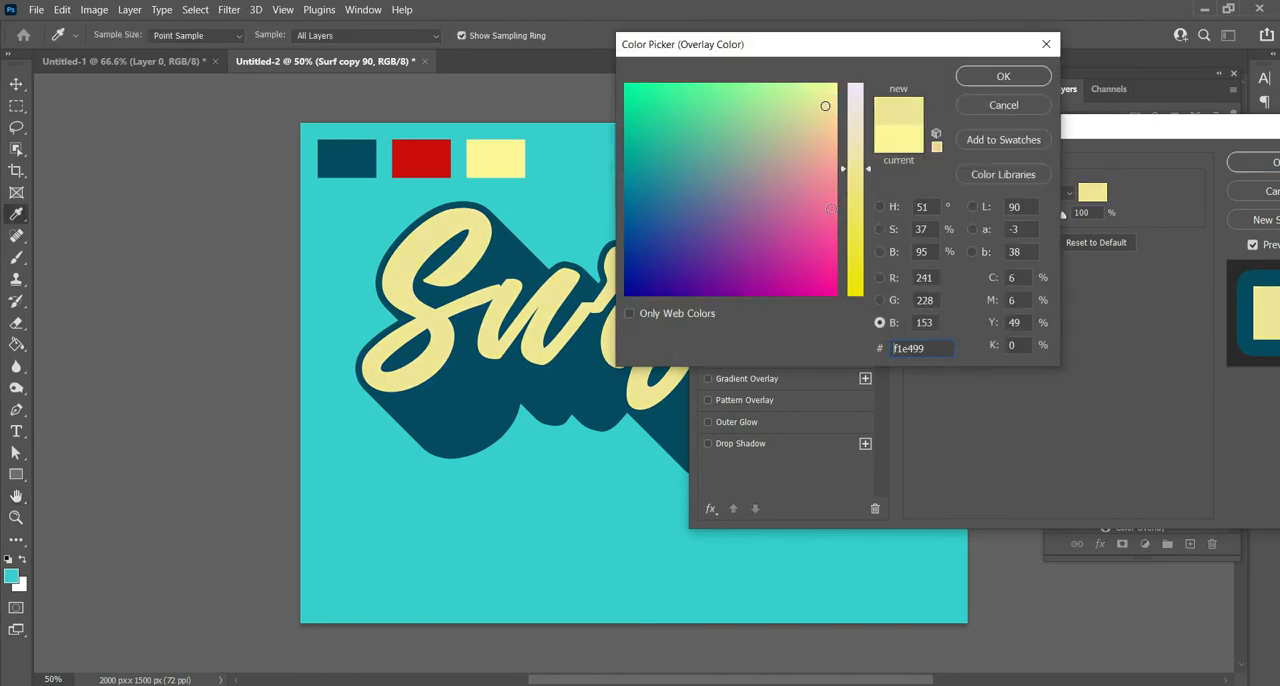
{"action": "left_click_drag", "start_coordinate": [855, 168], "coordinate": [845, 85]}
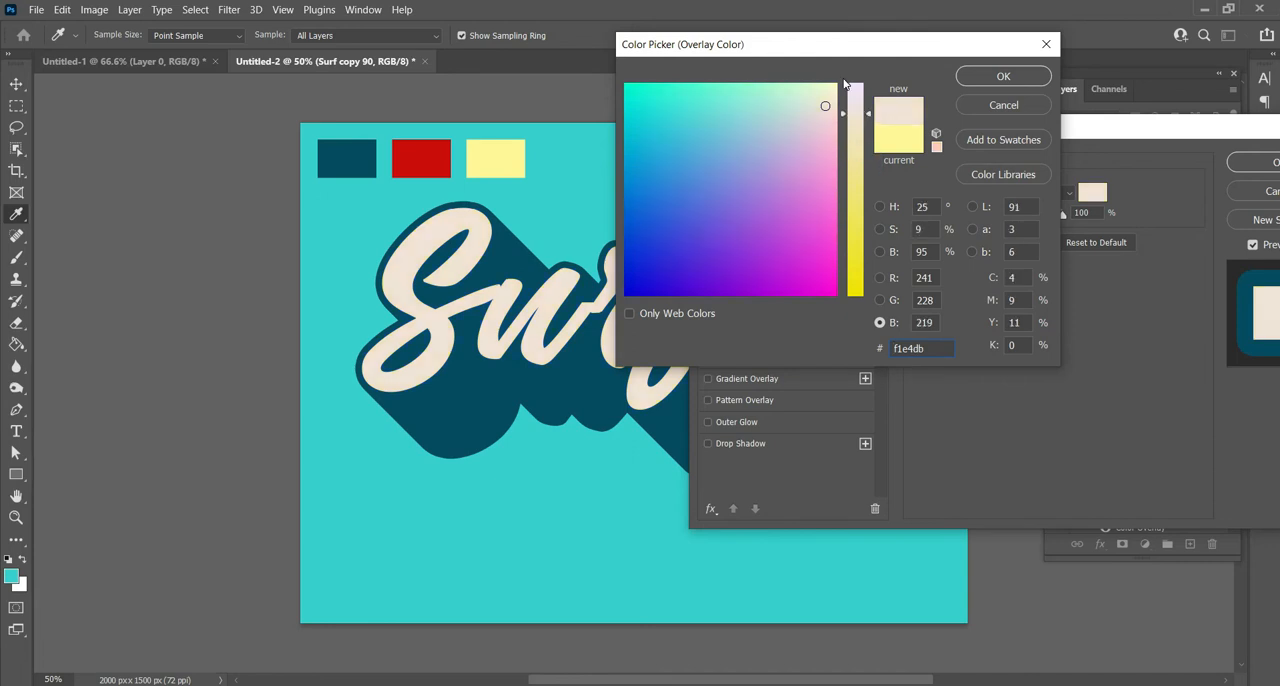
{"action": "left_click", "coordinate": [1000, 77]}
{"action": "left_click_drag", "start_coordinate": [1113, 132], "coordinate": [962, 125]}
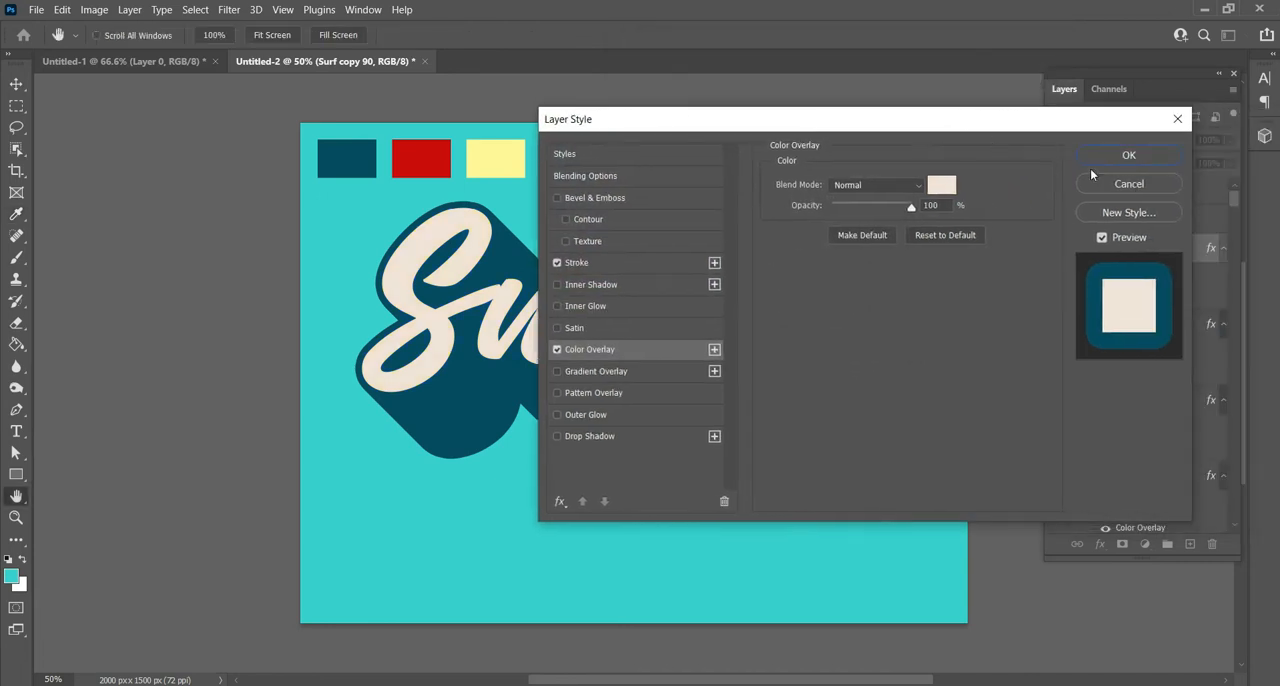
{"action": "left_click", "coordinate": [1129, 157]}
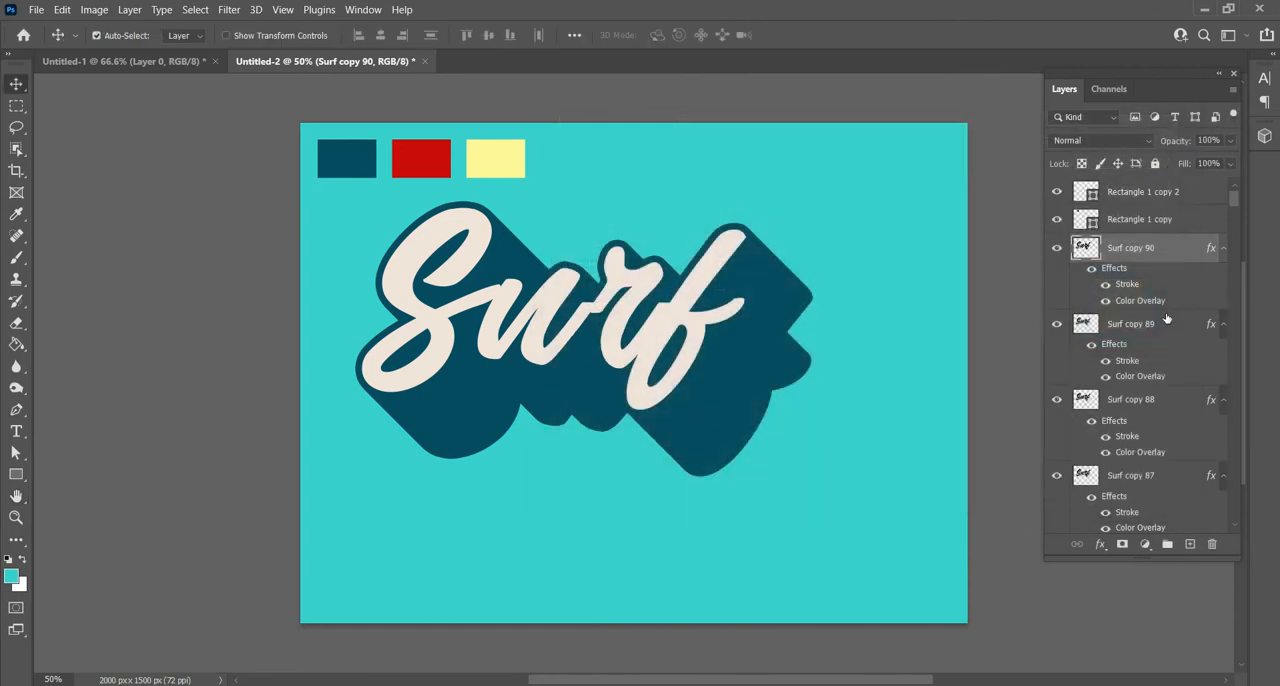
- Merge the layers from Surf copy 89 down to Surf copy 61 into one layer and rename it blue
{"action": "left_click", "coordinate": [1166, 335]}
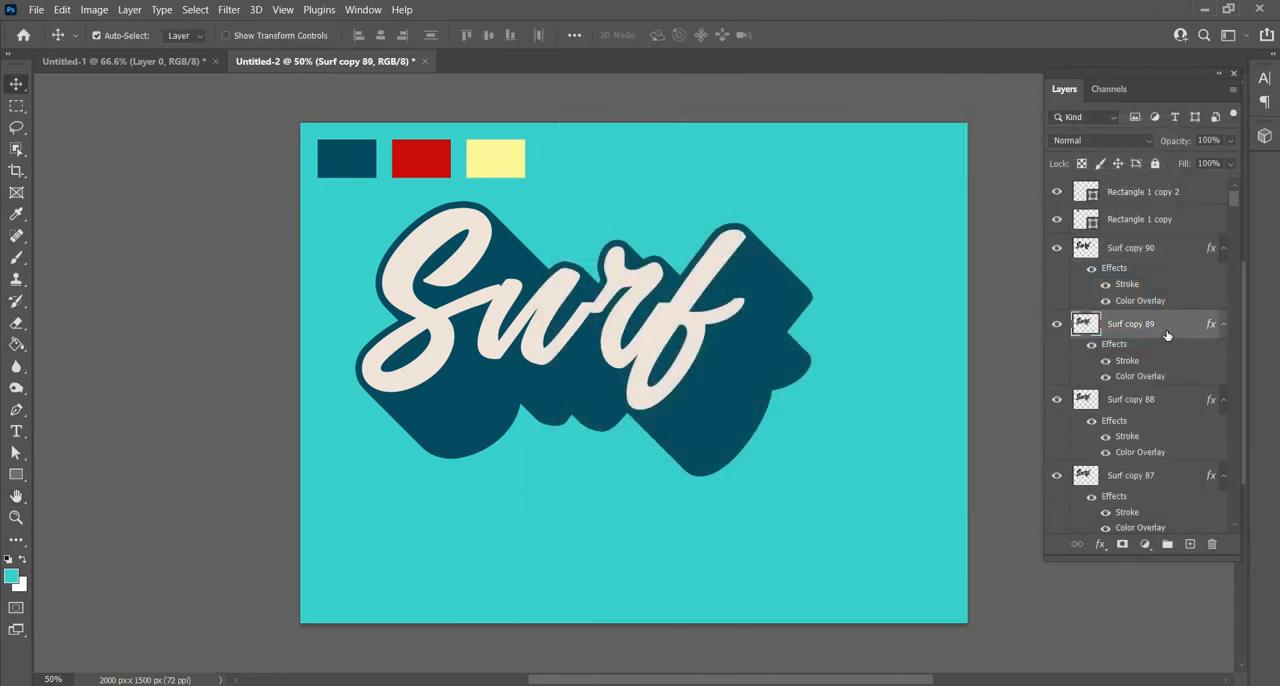
{"action": "scroll", "coordinate": [1160, 335], "scroll_direction": "down", "scroll_amount": 5}
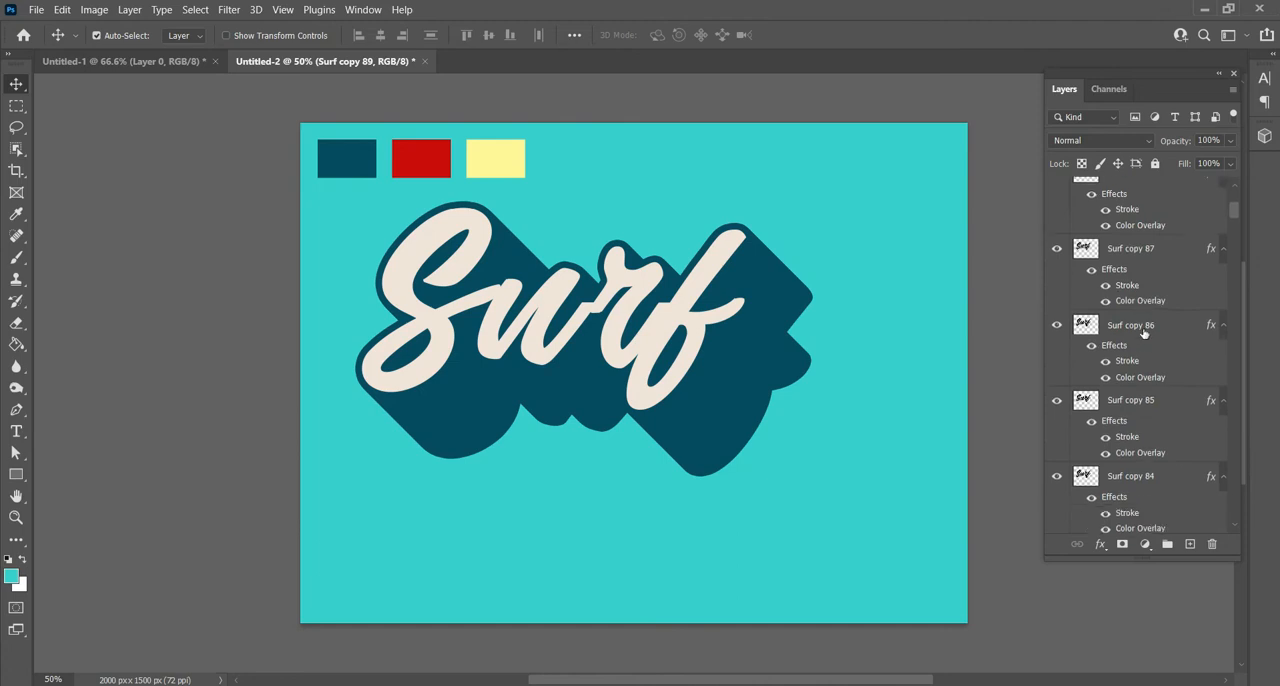
{"action": "scroll", "coordinate": [1144, 333], "scroll_direction": "down", "scroll_amount": 2}
{"action": "scroll", "coordinate": [1147, 356], "scroll_direction": "down", "scroll_amount": 2}
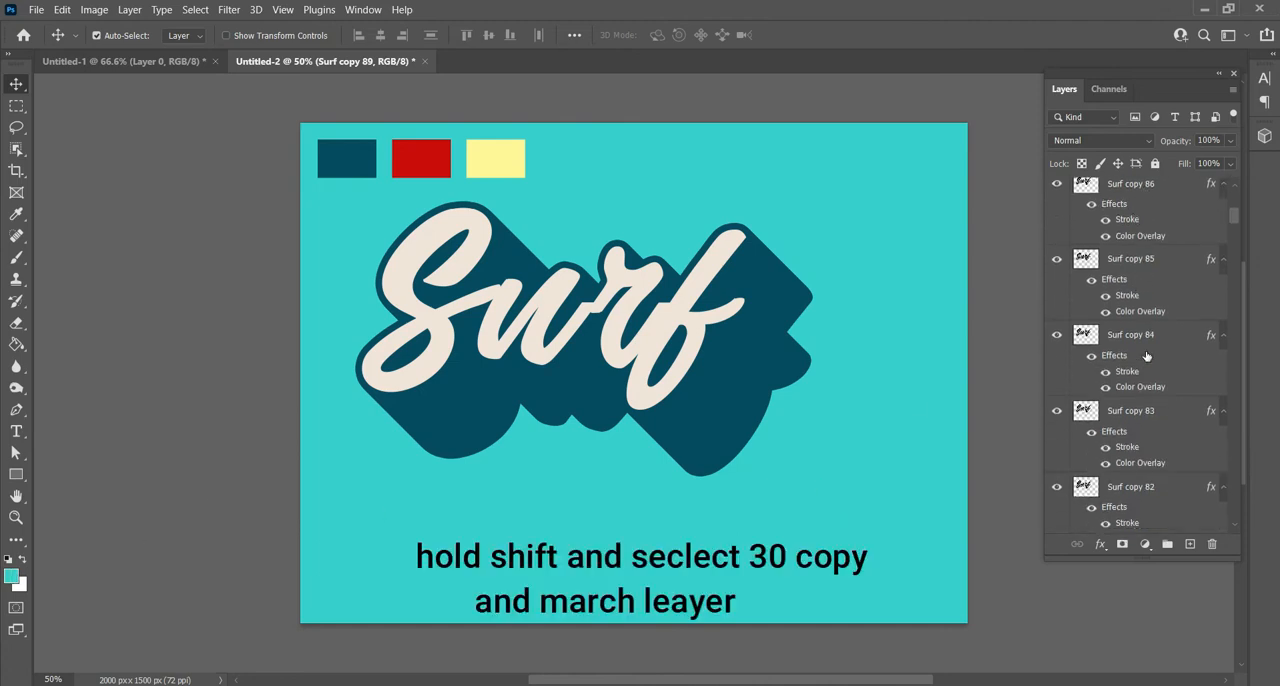
{"action": "scroll", "coordinate": [1146, 356], "scroll_direction": "down", "scroll_amount": 6}
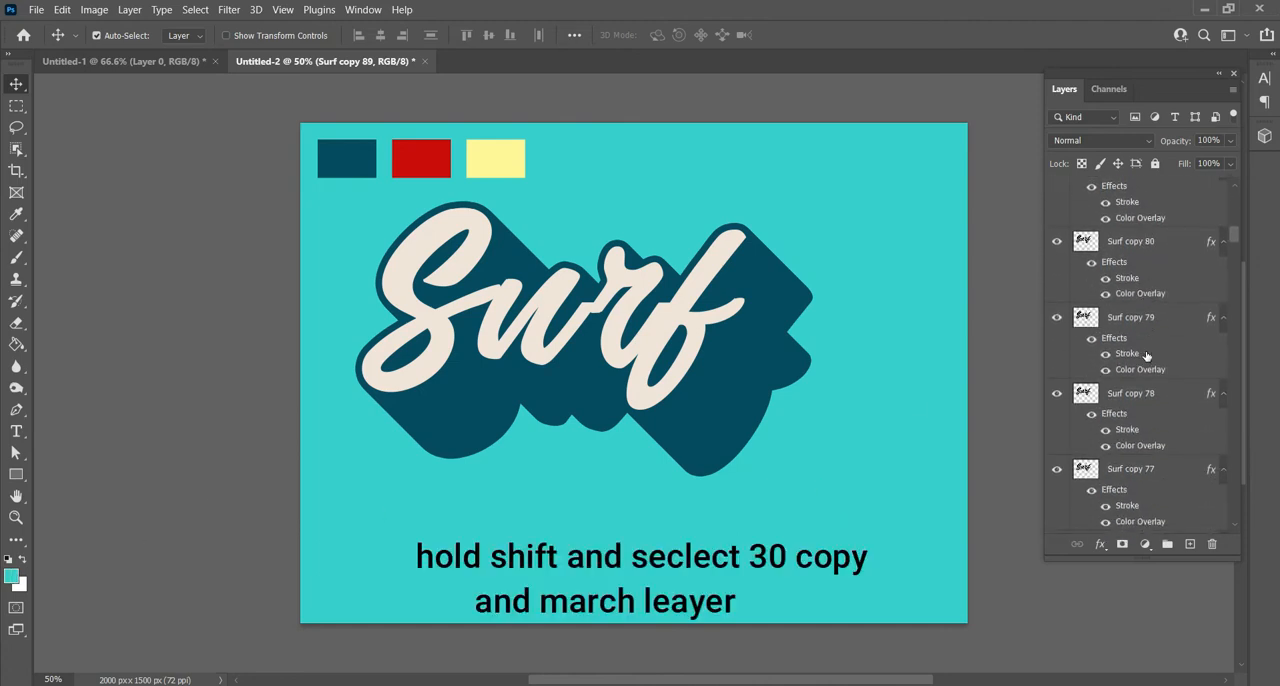
{"action": "scroll", "coordinate": [1146, 355], "scroll_direction": "down", "scroll_amount": 5}
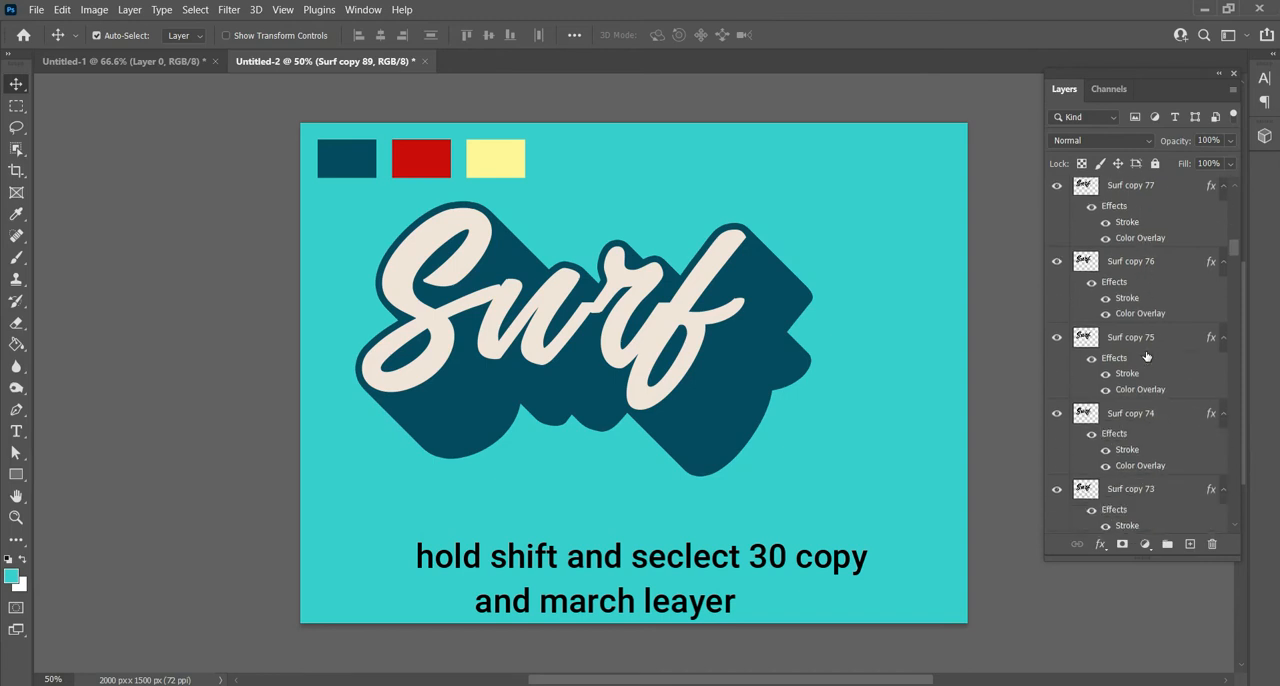
{"action": "scroll", "coordinate": [1146, 355], "scroll_direction": "down", "scroll_amount": 3}
{"action": "scroll", "coordinate": [1146, 356], "scroll_direction": "down", "scroll_amount": 5}
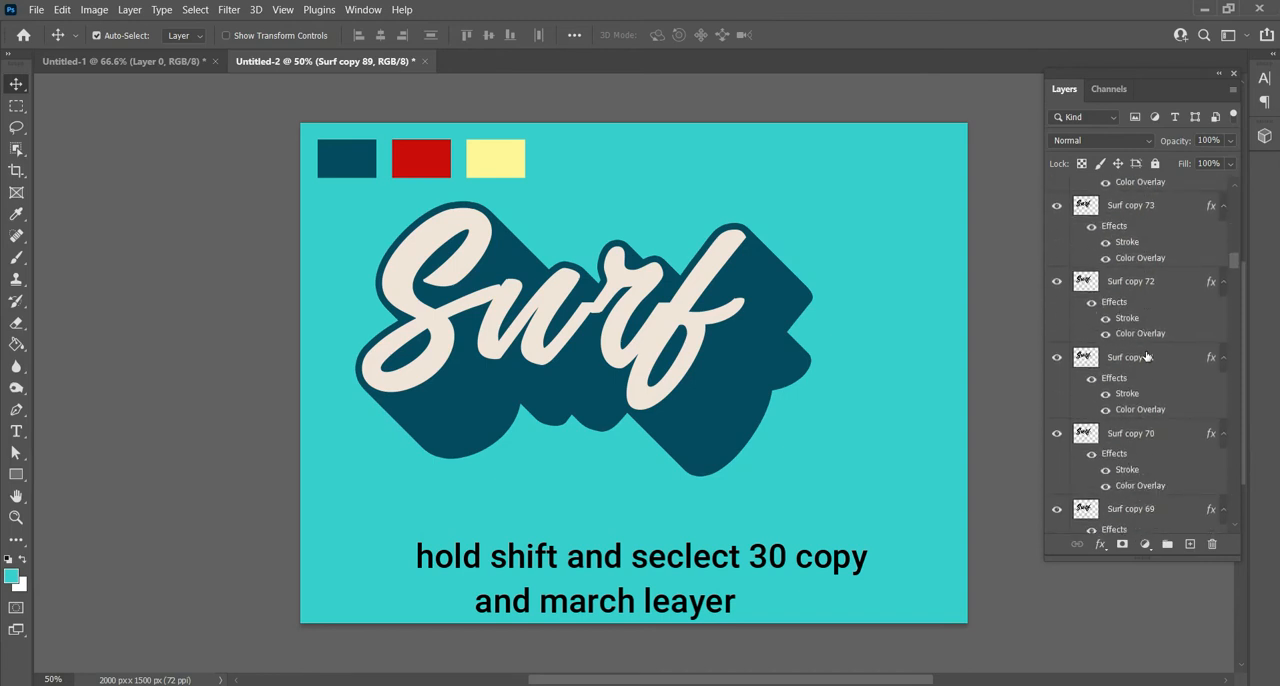
{"action": "scroll", "coordinate": [1146, 356], "scroll_direction": "down", "scroll_amount": 6}
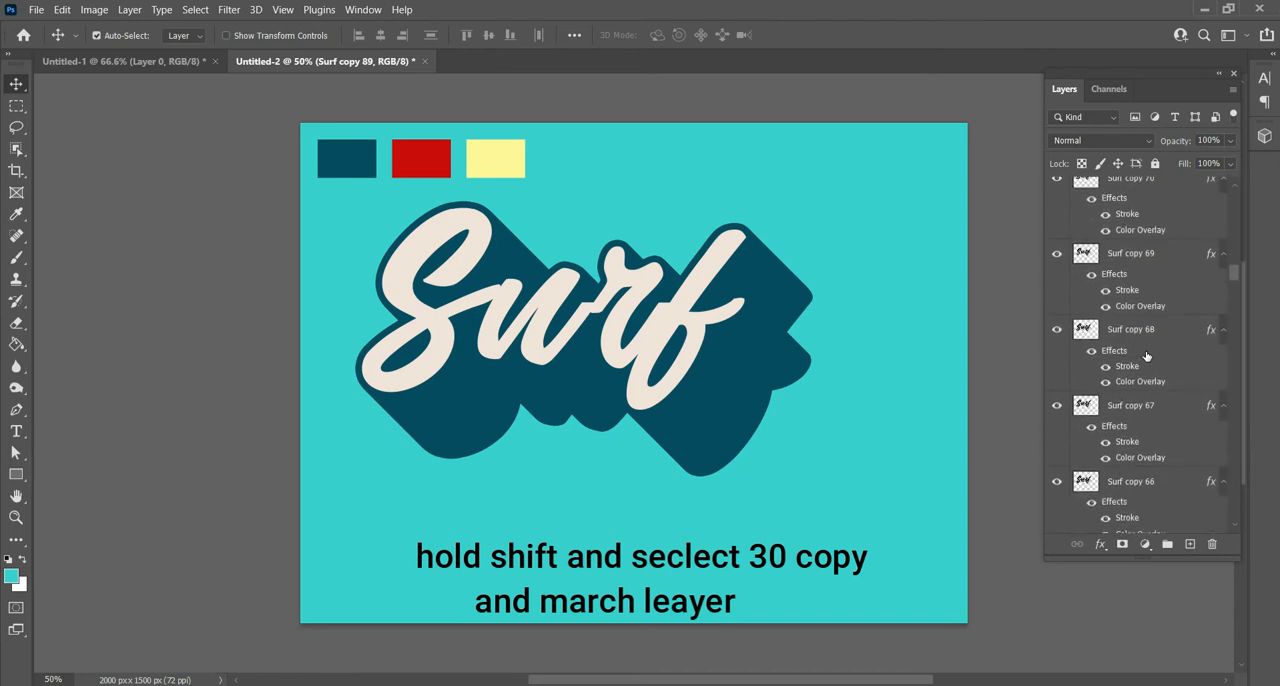
{"action": "scroll", "coordinate": [1146, 356], "scroll_direction": "down", "scroll_amount": 2}
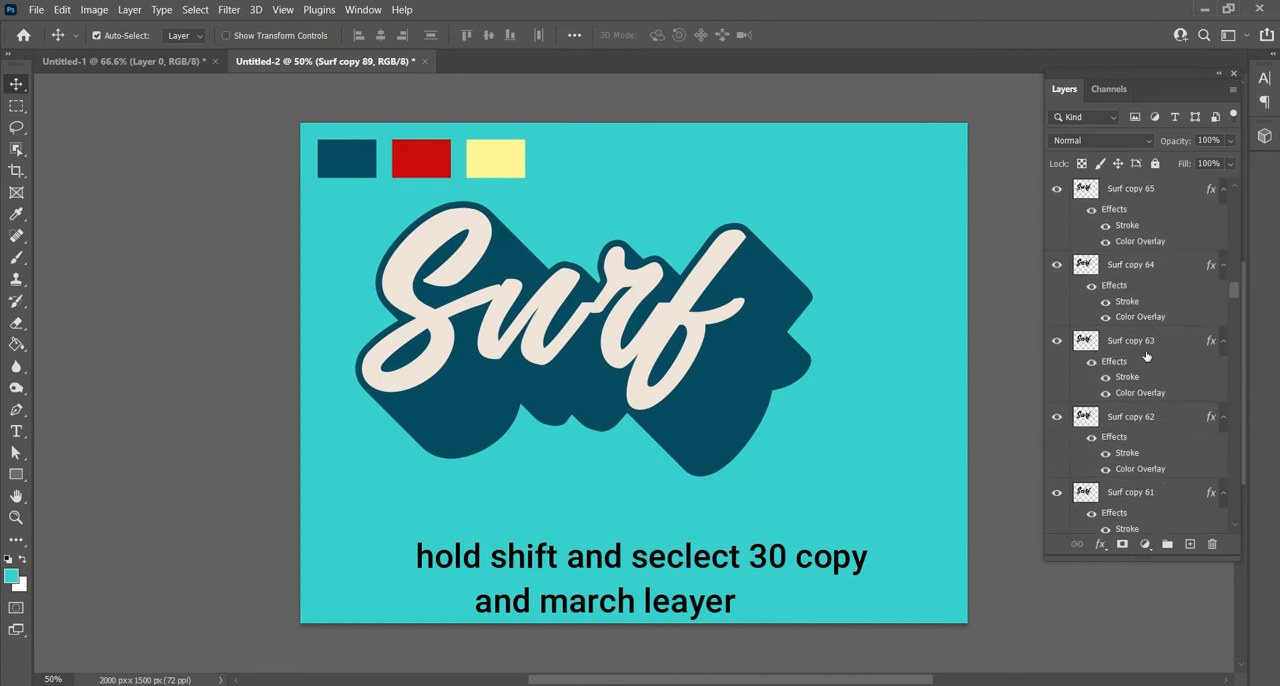
{"action": "left_click", "coordinate": [1155, 500], "text": "shift"}
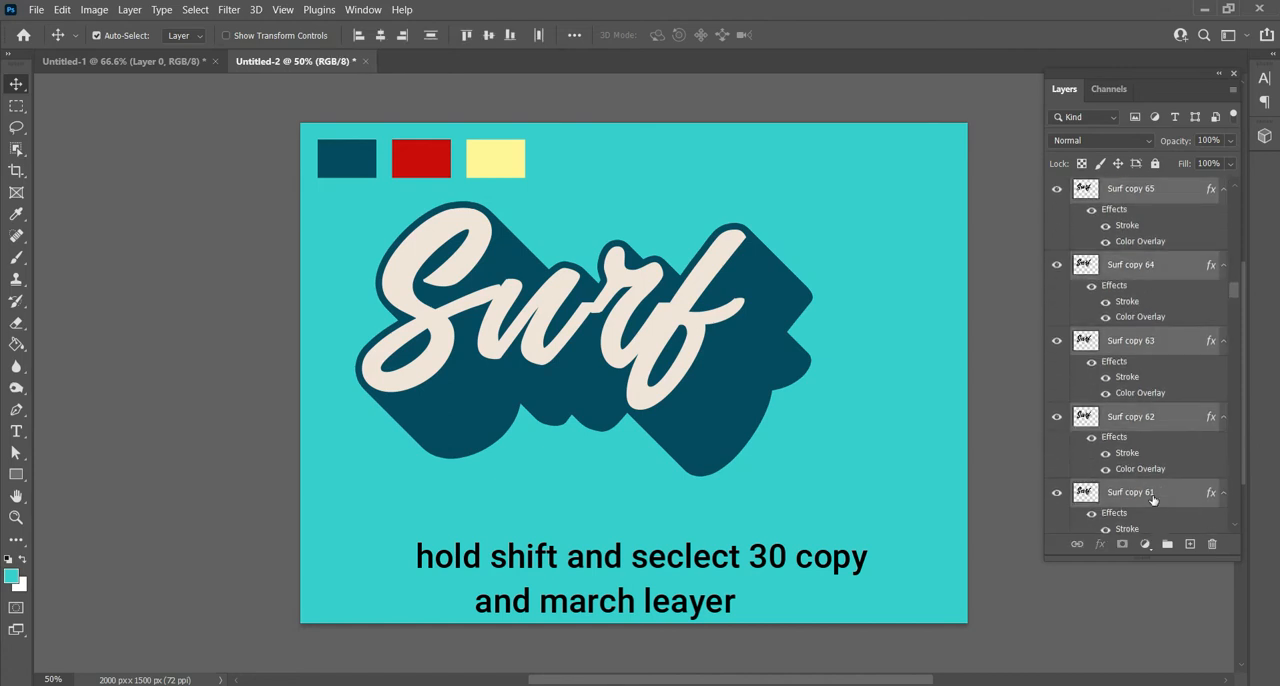
{"action": "right_click", "coordinate": [1152, 497]}
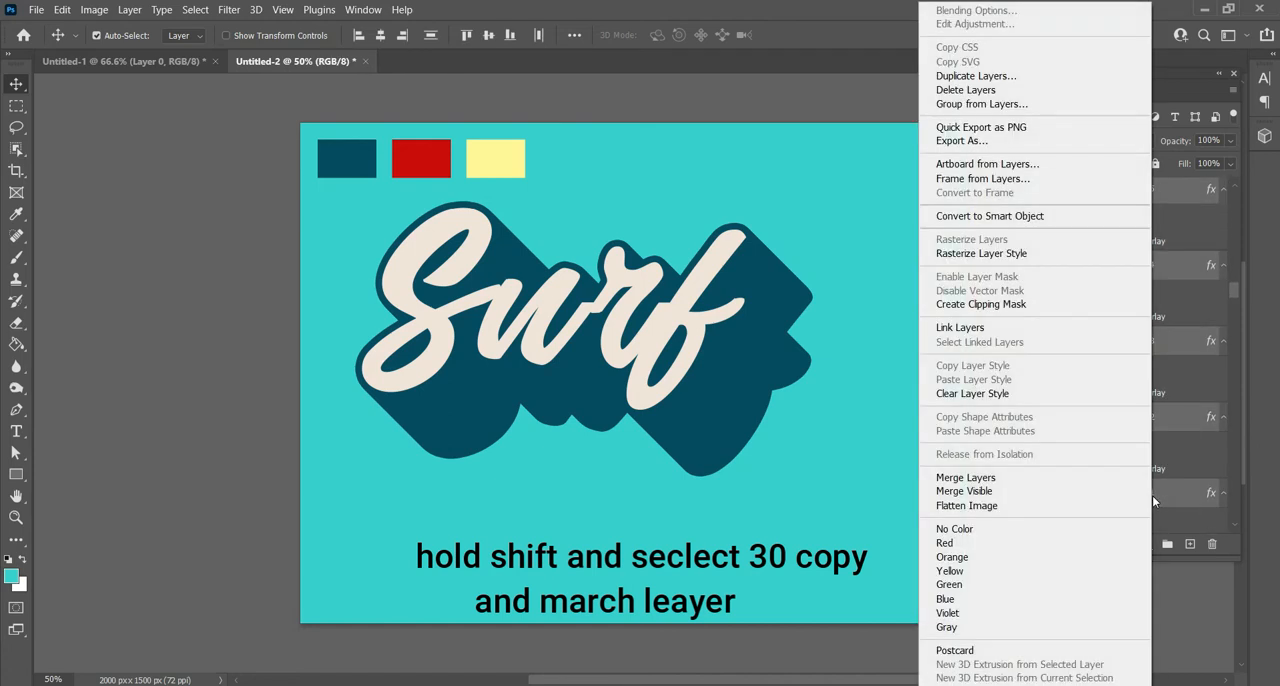
{"action": "left_click", "coordinate": [975, 478]}
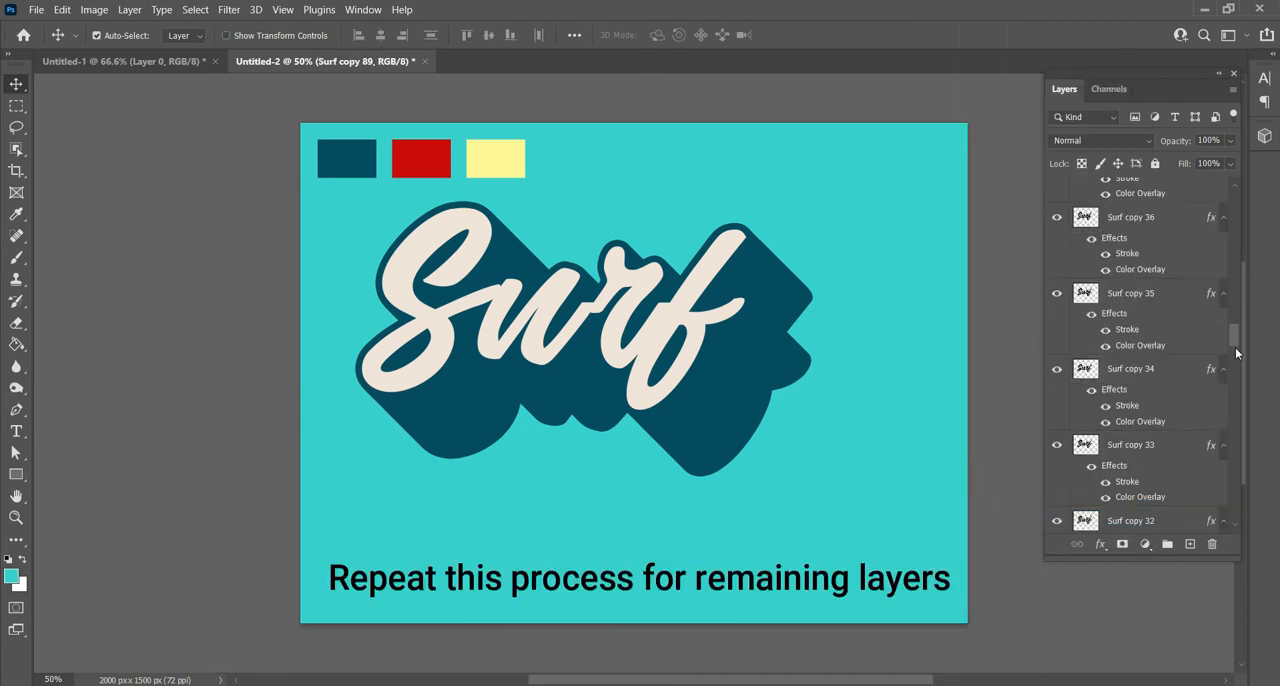
{"action": "left_click_drag", "start_coordinate": [1236, 348], "coordinate": [1232, 206]}
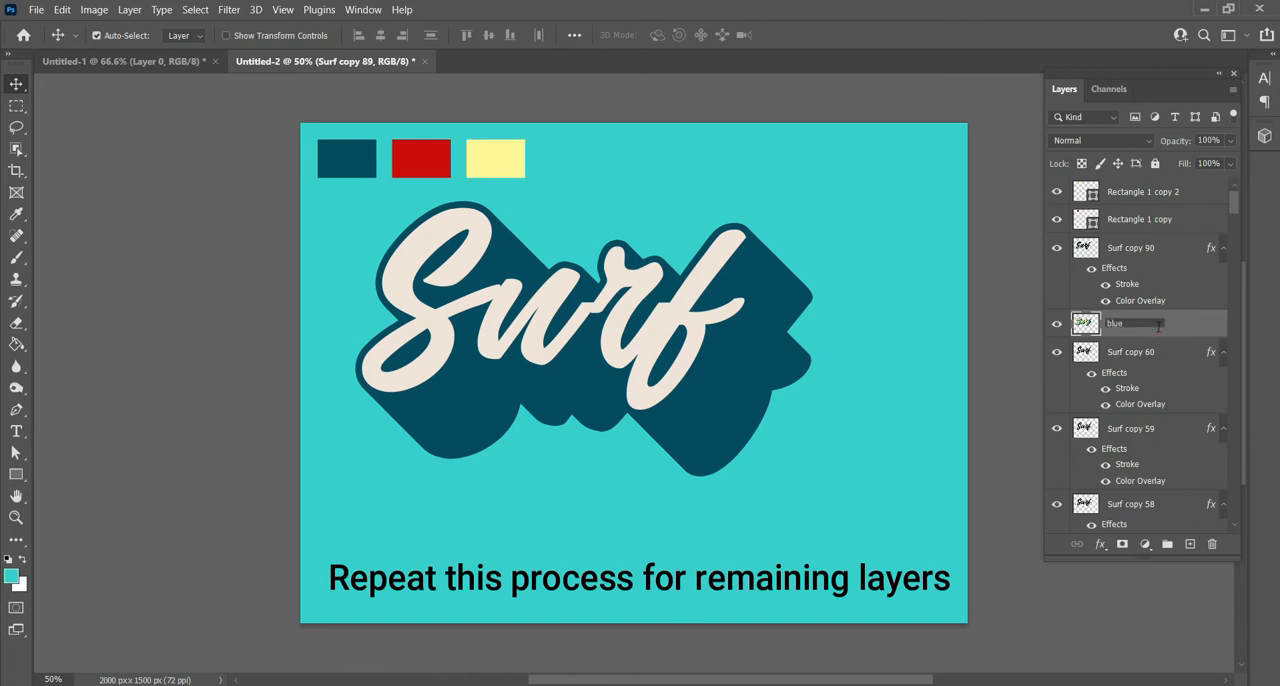
{"action": "key", "text": "Return"}
- Merge the layers from Surf copy 60 down to Surf copy 31 into one layer and rename it red
{"action": "scroll", "coordinate": [1160, 390], "scroll_direction": "down", "scroll_amount": 1}
{"action": "left_click", "coordinate": [1154, 335]}
{"action": "scroll", "coordinate": [1155, 338], "scroll_direction": "down", "scroll_amount": 6}
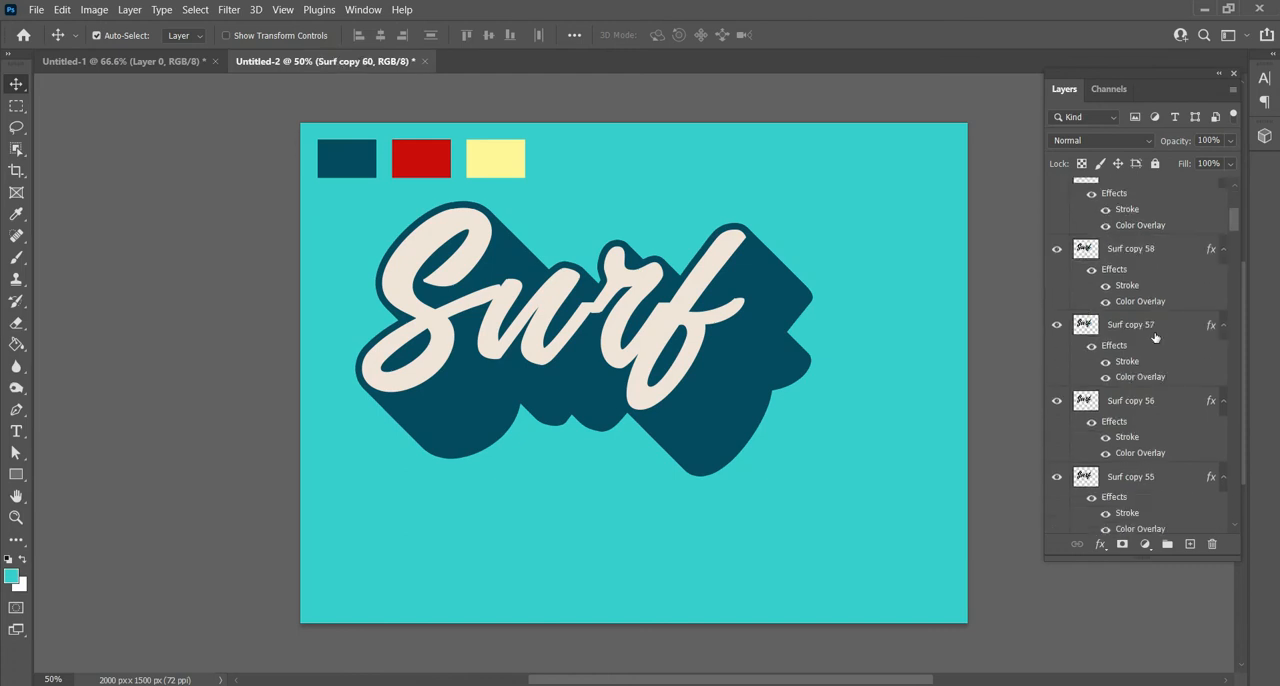
{"action": "scroll", "coordinate": [1155, 338], "scroll_direction": "down", "scroll_amount": 10}
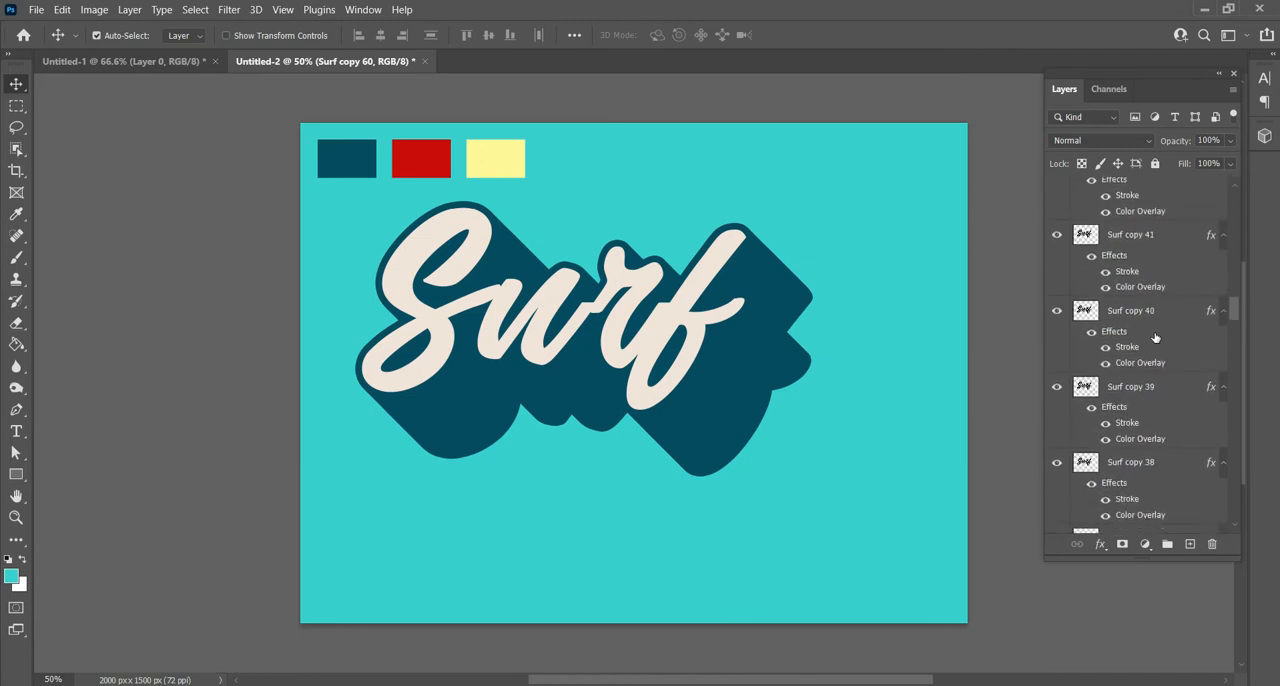
{"action": "scroll", "coordinate": [1155, 338], "scroll_direction": "down", "scroll_amount": 4}
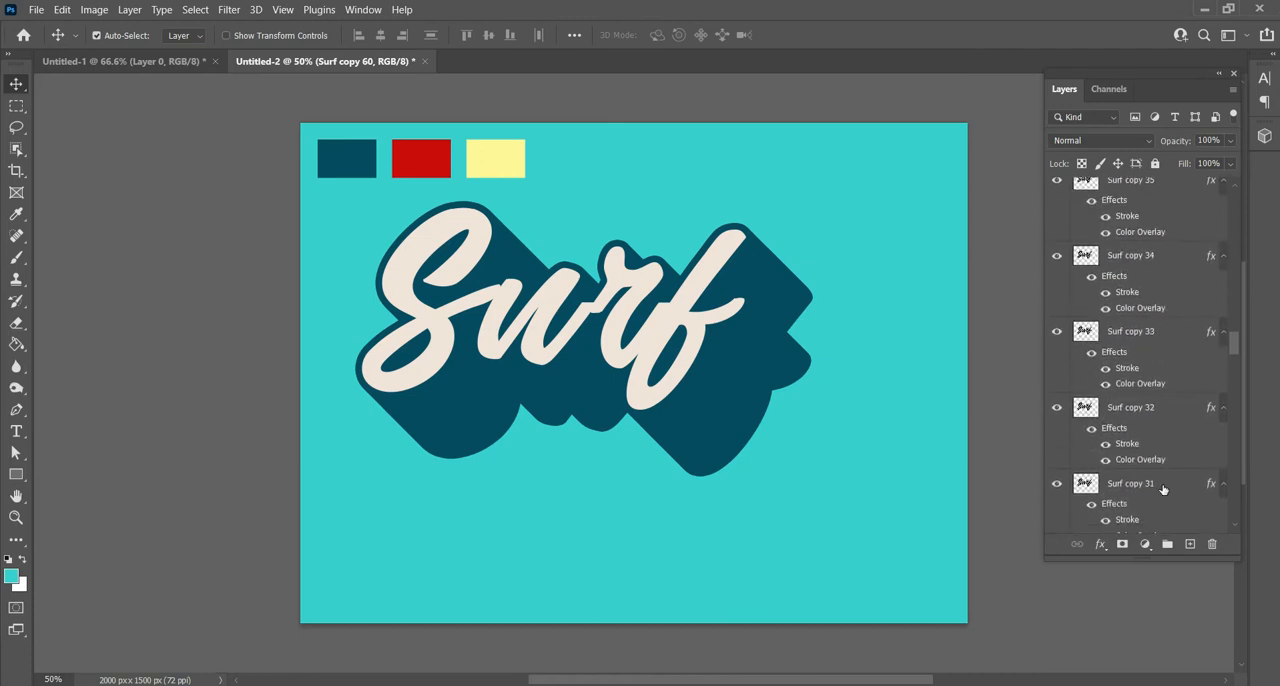
{"action": "right_click", "coordinate": [1163, 489]}
{"action": "left_click", "coordinate": [1133, 483]}
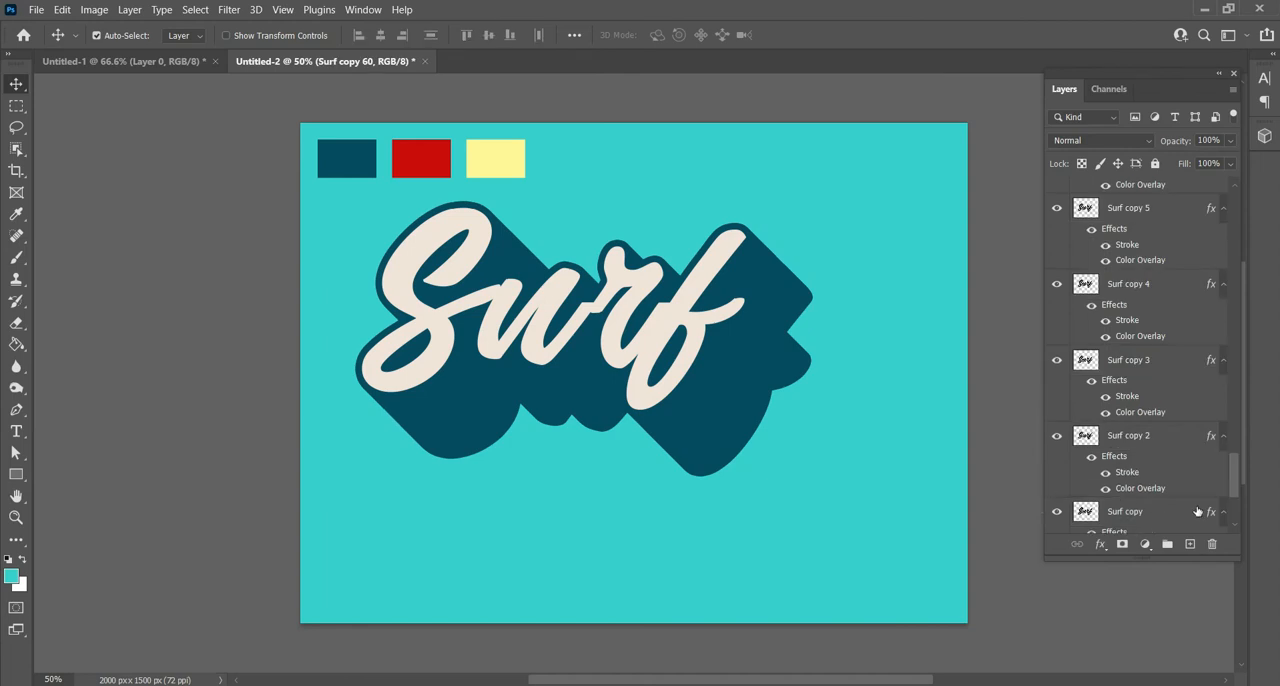
{"action": "double_click", "coordinate": [1148, 333]}
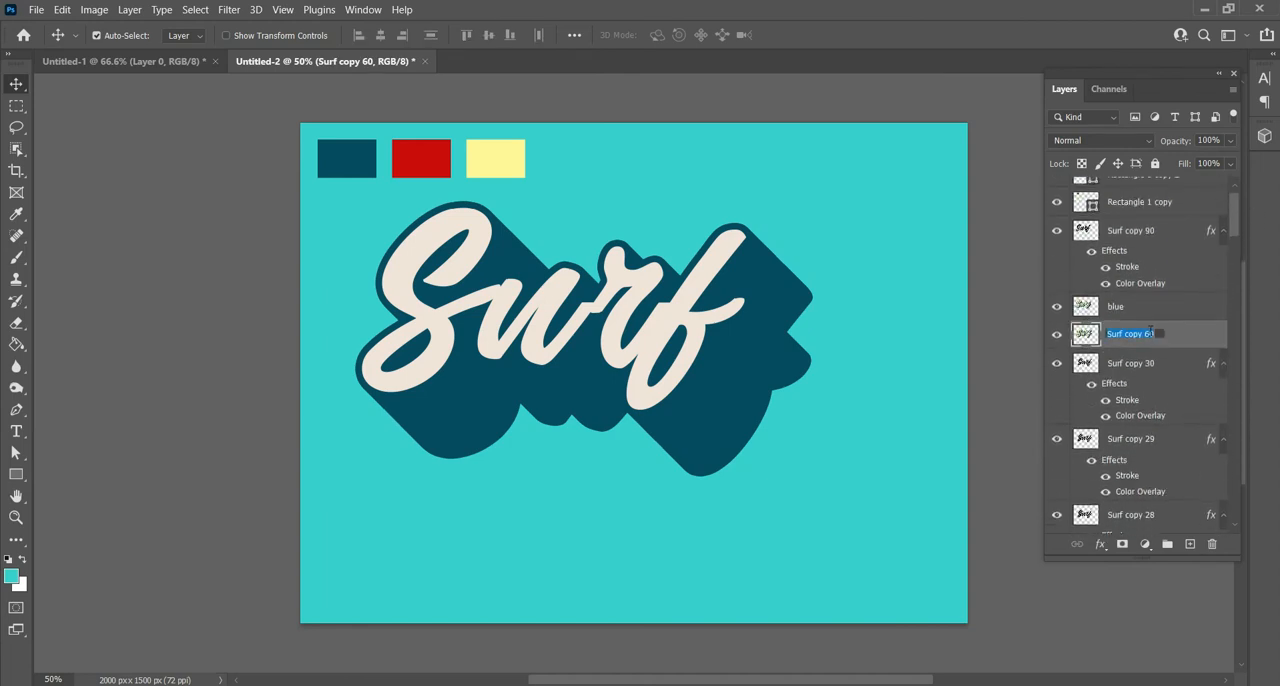
{"action": "type", "text": "red"}
{"action": "key", "text": "Return"}
- Merge the layers from Surf copy 30 down to Surf copy into one layer and rename it yellow
{"action": "scroll", "coordinate": [1158, 380], "scroll_direction": "down", "scroll_amount": 1}
{"action": "left_click", "coordinate": [1158, 338]}
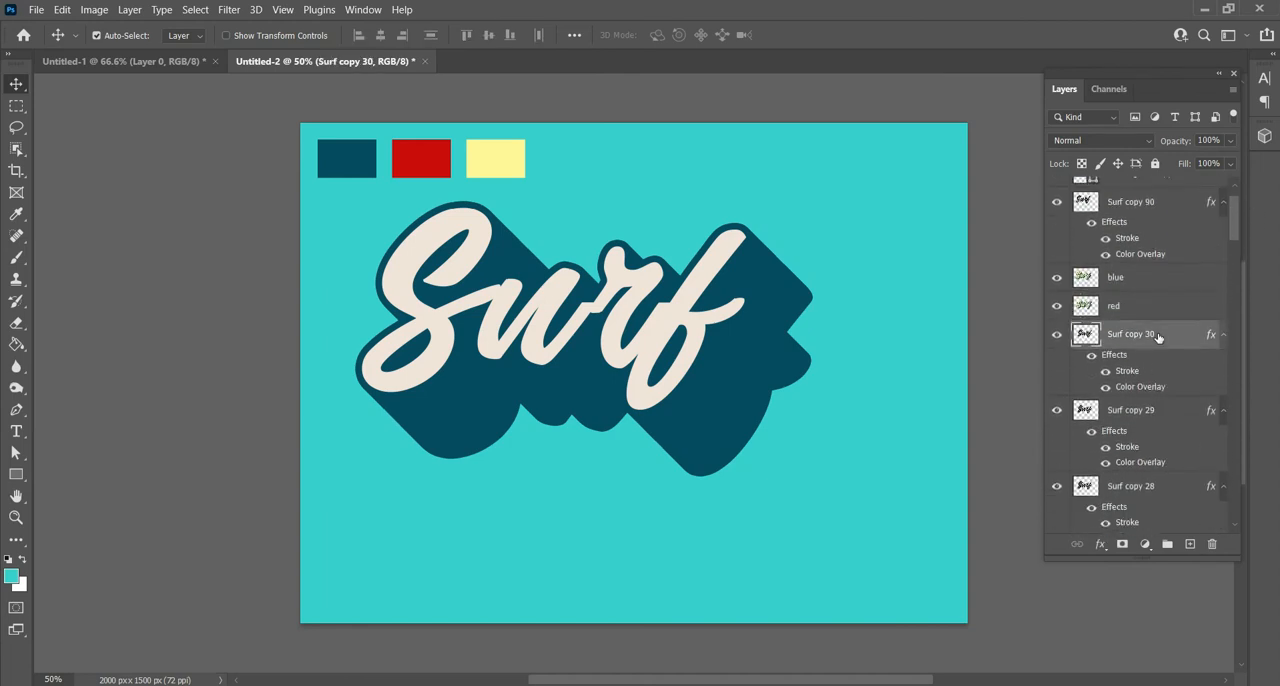
{"action": "scroll", "coordinate": [1162, 354], "scroll_direction": "down", "scroll_amount": 12}
{"action": "scroll", "coordinate": [1161, 353], "scroll_direction": "down", "scroll_amount": 20}
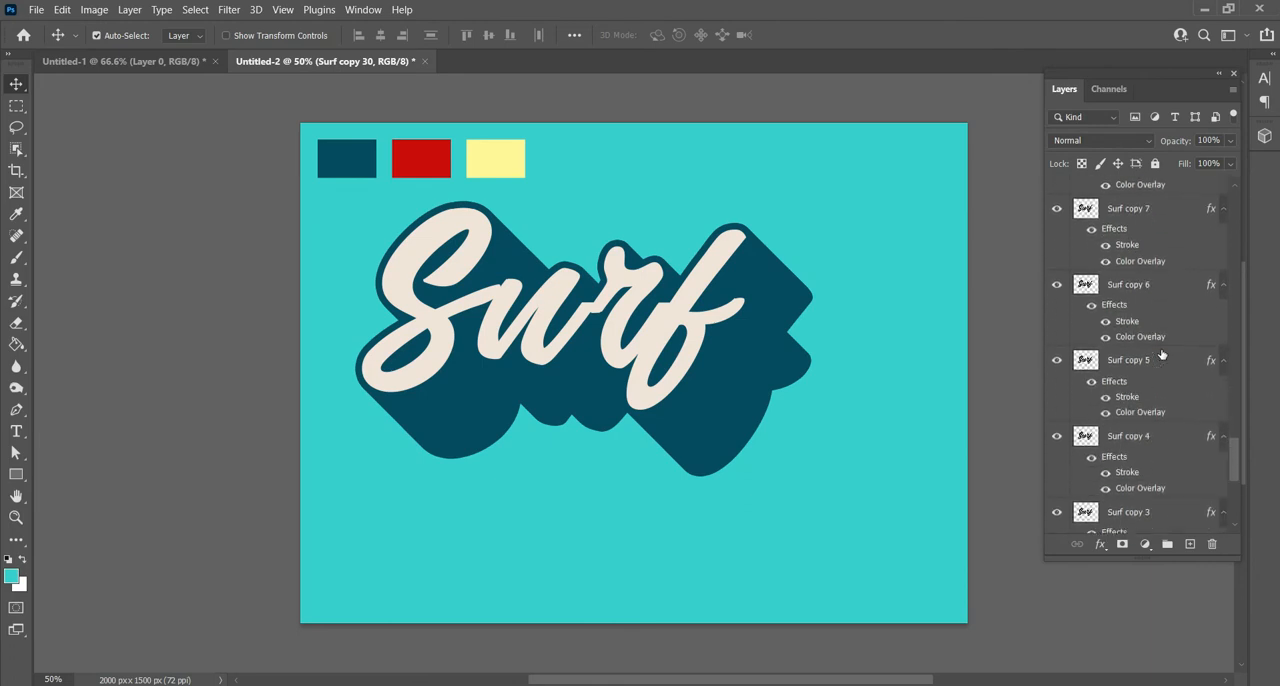
{"action": "scroll", "coordinate": [1161, 353], "scroll_direction": "down", "scroll_amount": 1}
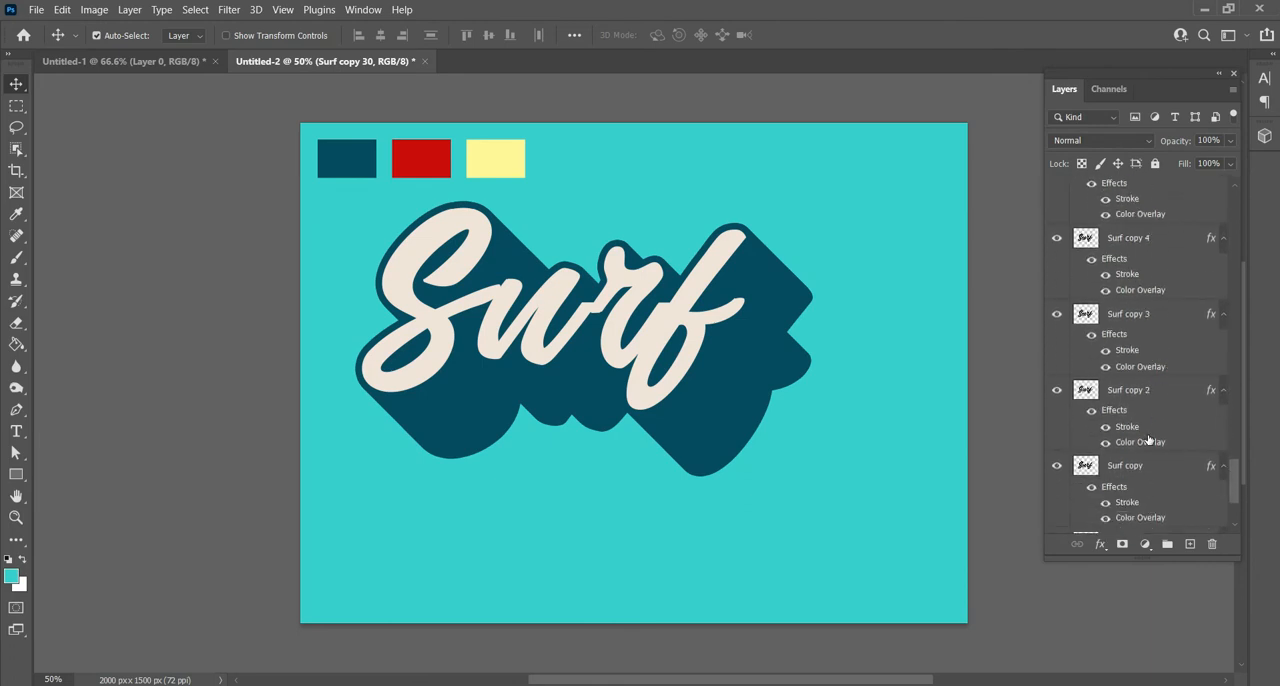
{"action": "right_click", "coordinate": [1158, 472]}
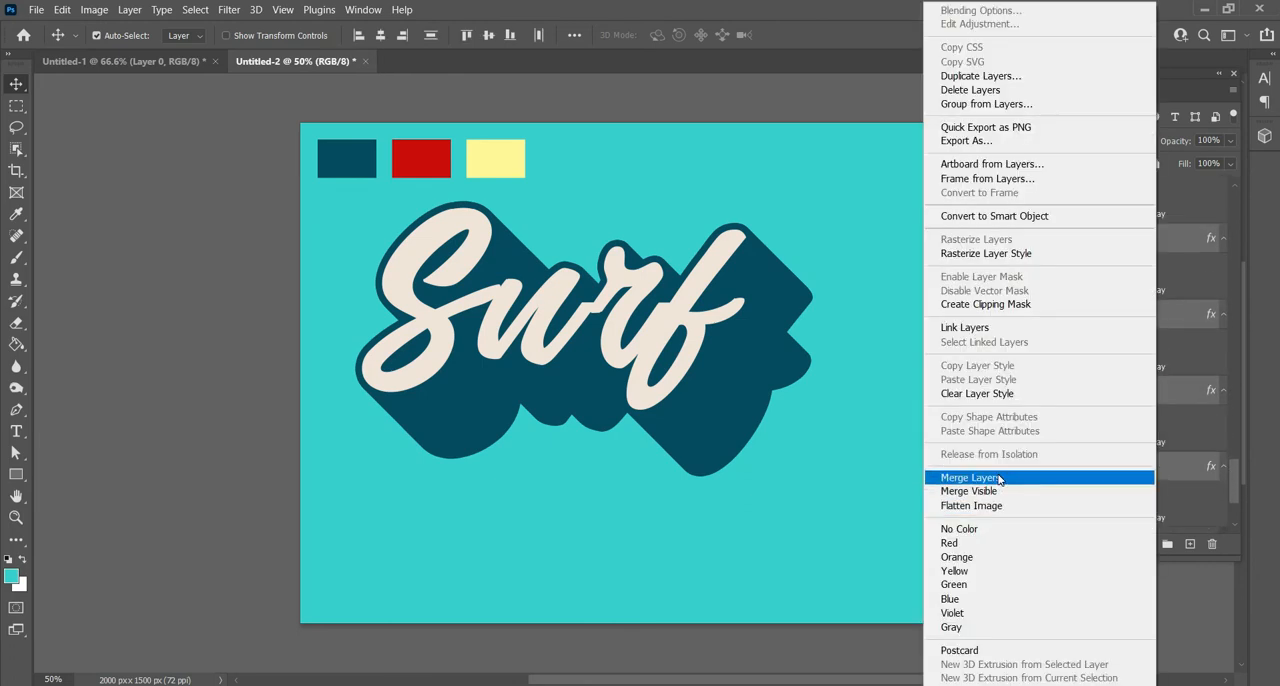
{"action": "left_click", "coordinate": [1017, 477]}
{"action": "double_click", "coordinate": [1140, 383]}
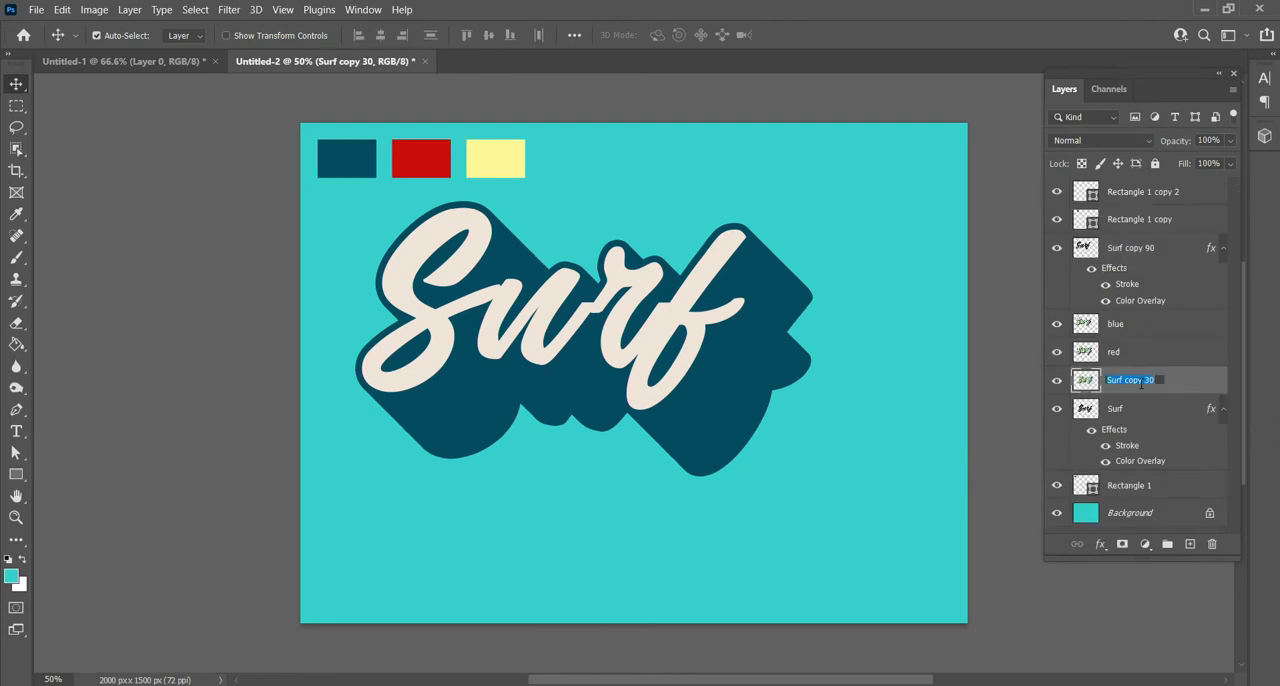
{"action": "type", "text": "yellow"}
{"action": "key", "text": "Return"}
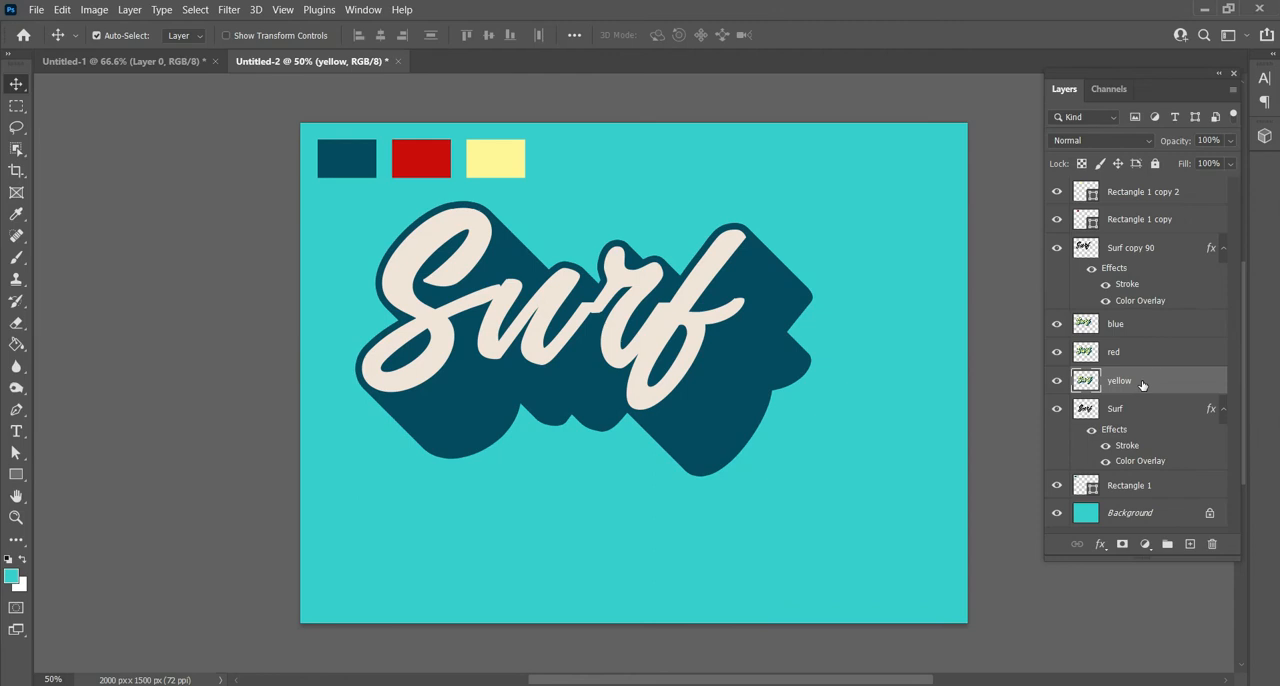
- Add a Color Overlay to the yellow layer in fff799, sampled from the pale yellow swatch, and apply the layer style
{"action": "right_click", "coordinate": [1142, 384]}
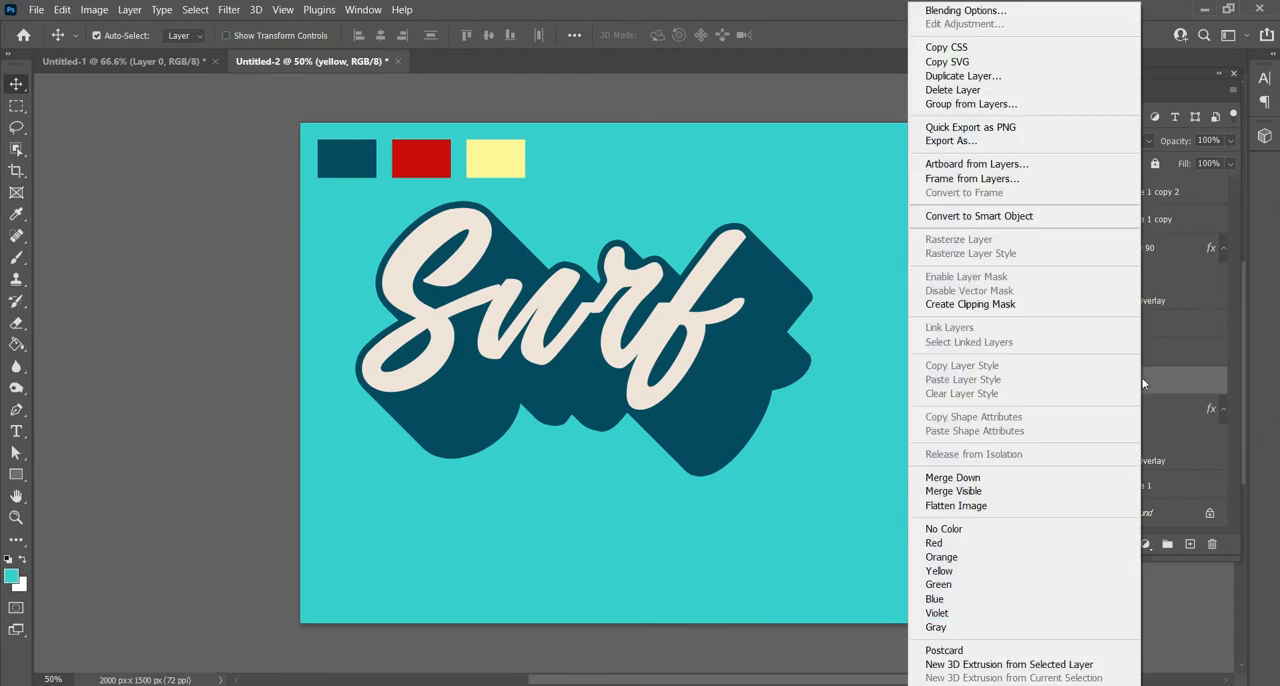
{"action": "left_click", "coordinate": [966, 10]}
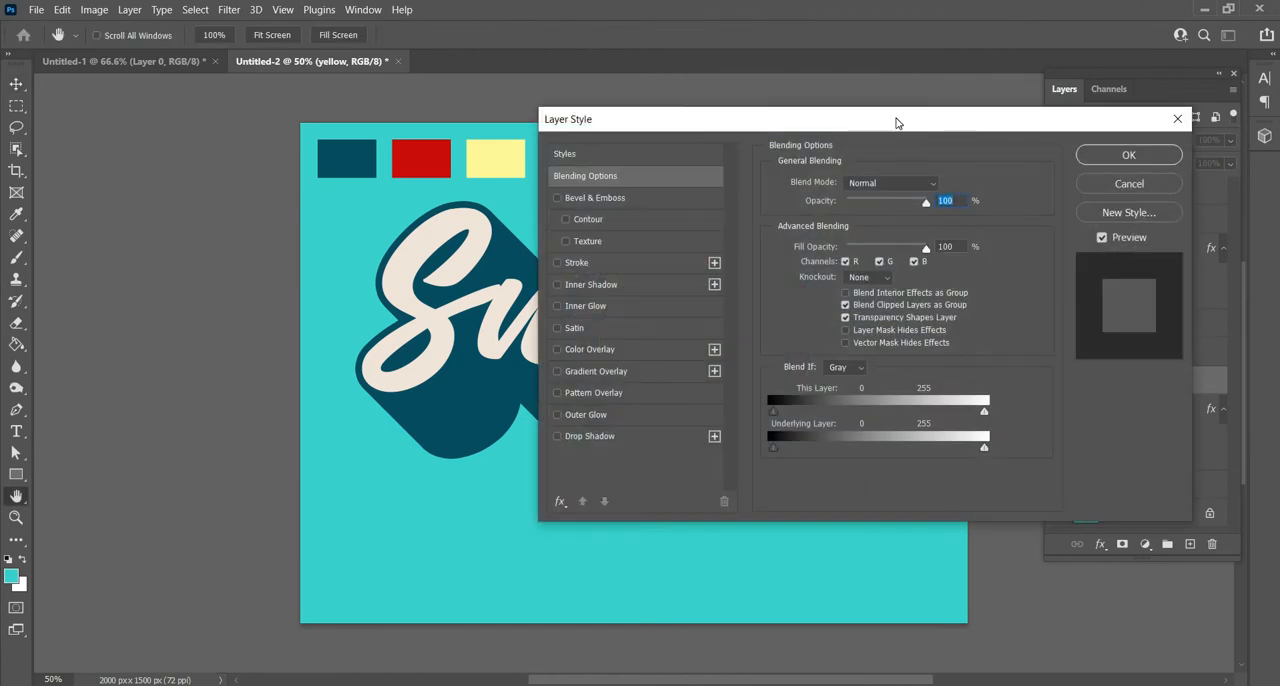
{"action": "left_click_drag", "start_coordinate": [894, 122], "coordinate": [1034, 96]}
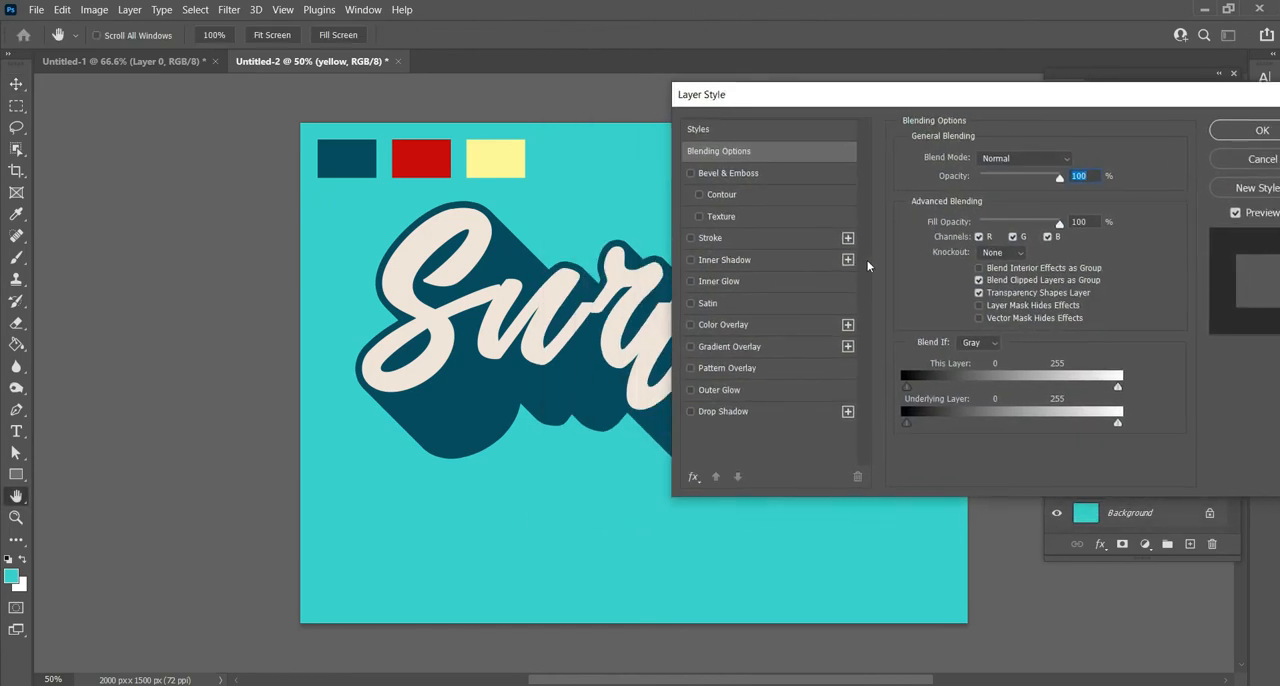
{"action": "left_click", "coordinate": [786, 336]}
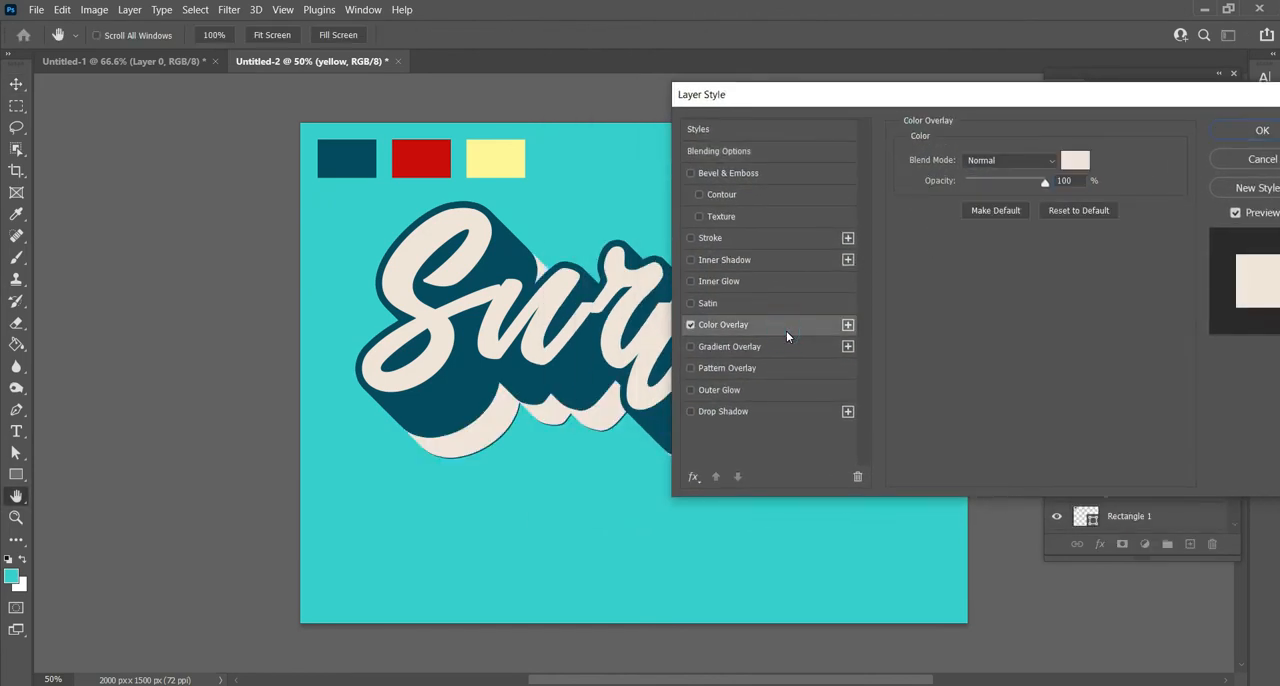
{"action": "left_click", "coordinate": [1076, 162]}
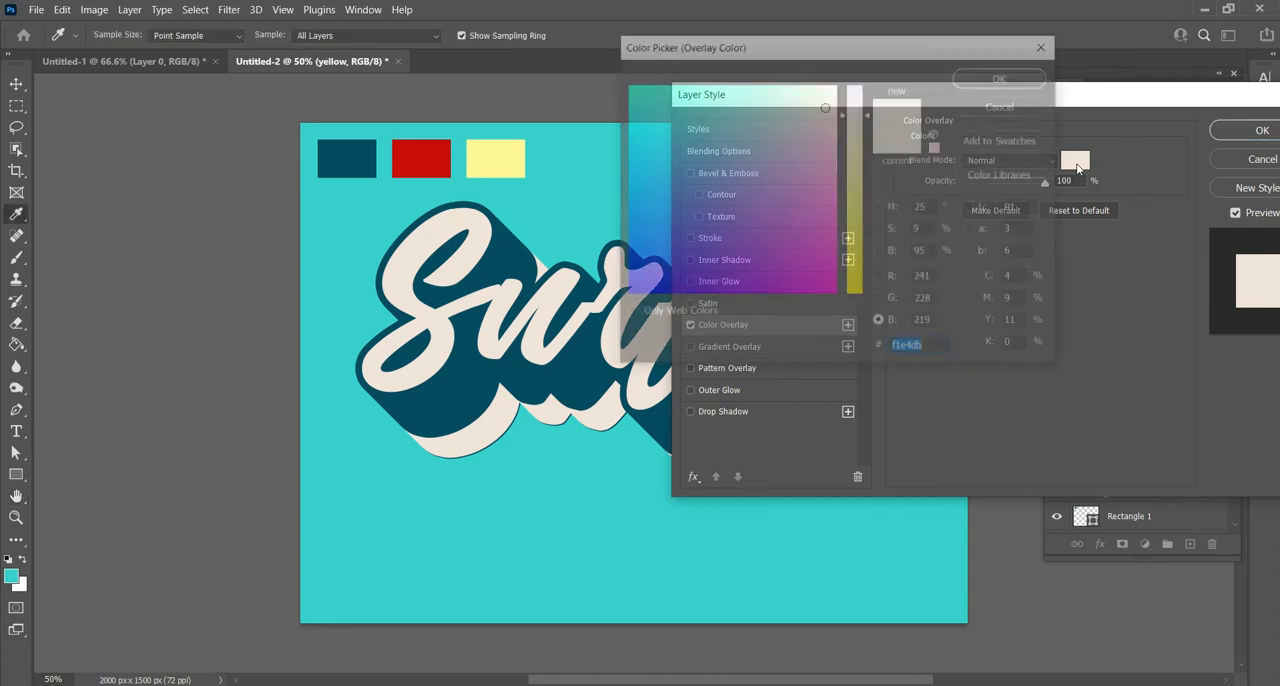
{"action": "left_click", "coordinate": [507, 153]}
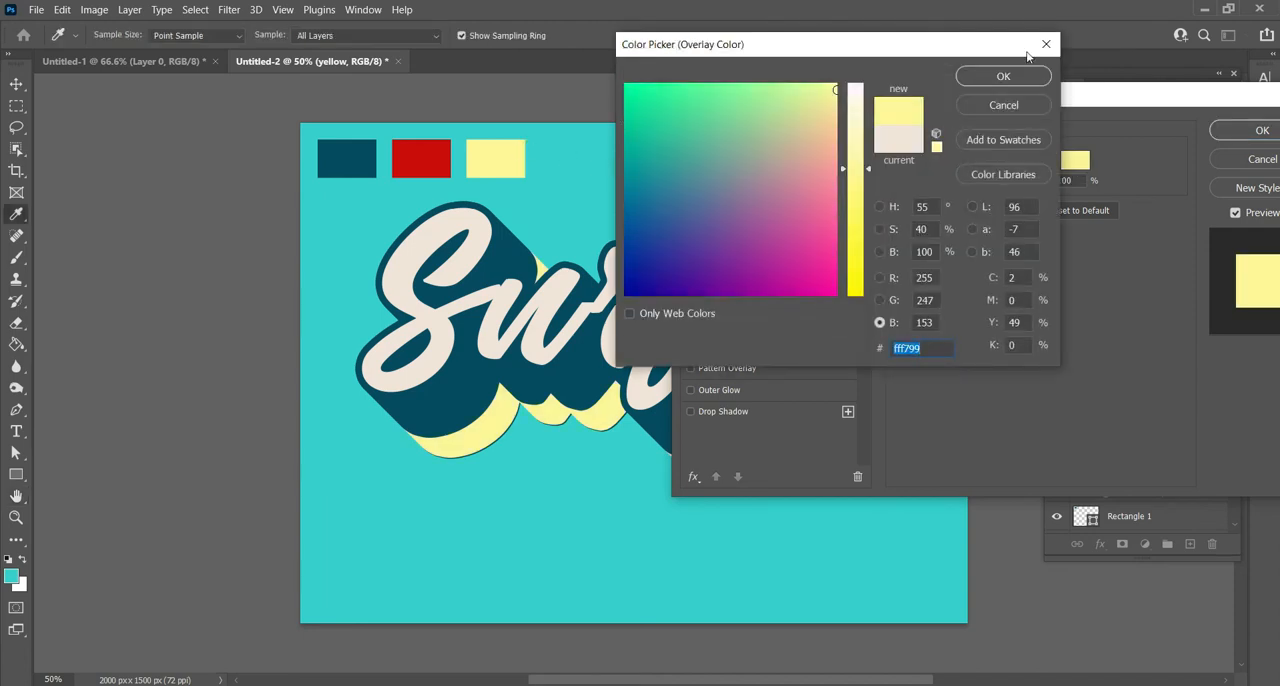
{"action": "left_click", "coordinate": [1003, 76]}
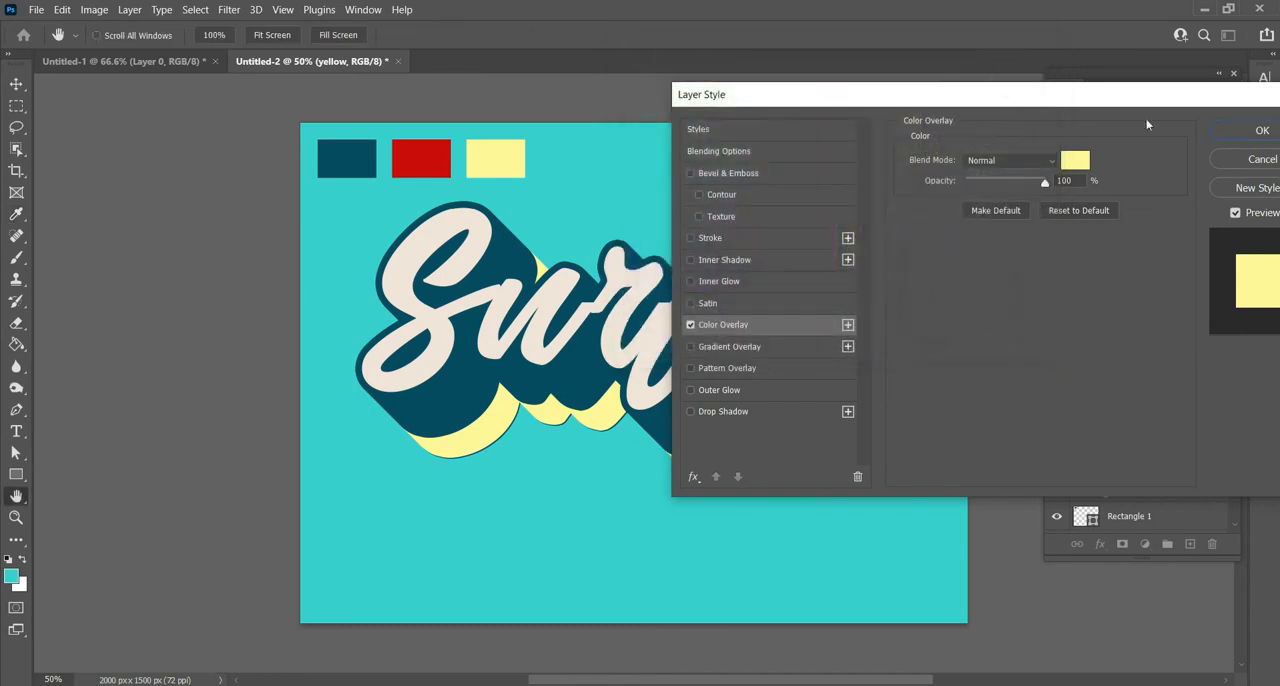
{"action": "left_click", "coordinate": [1258, 135]}
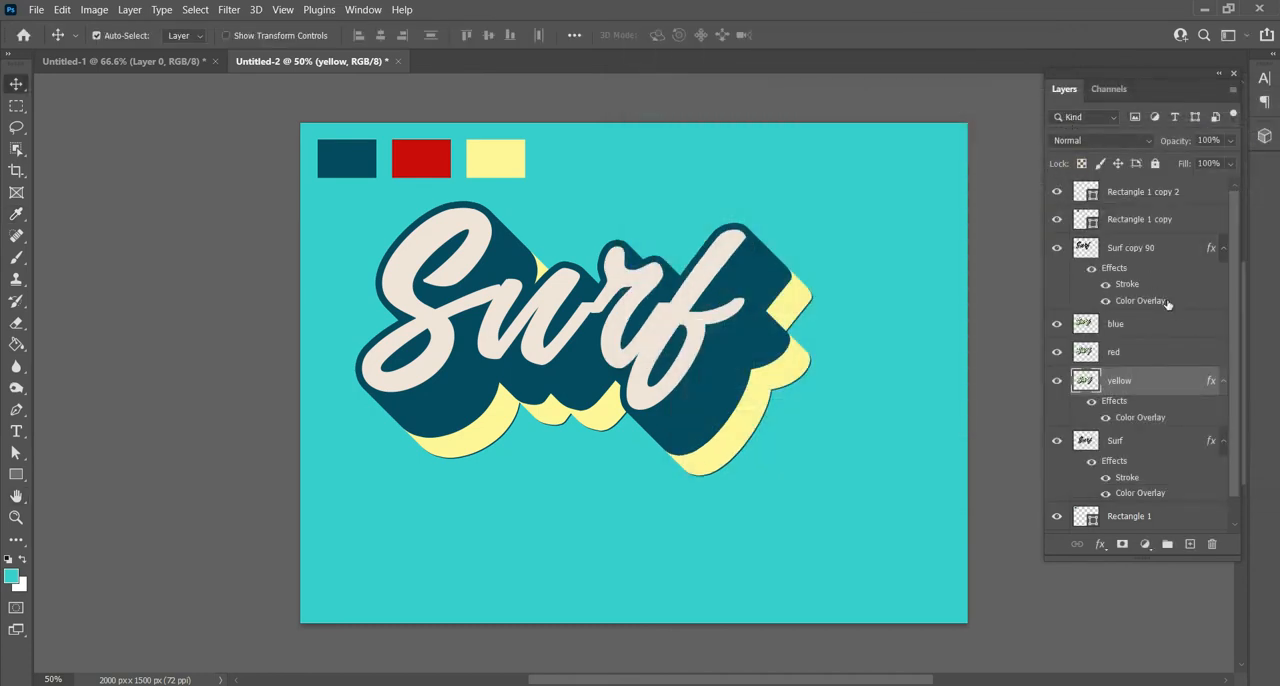
- Add a Color Overlay to the red layer in cf0e0e, sampled from the red swatch, and apply the layer style
{"action": "left_click", "coordinate": [1113, 354]}
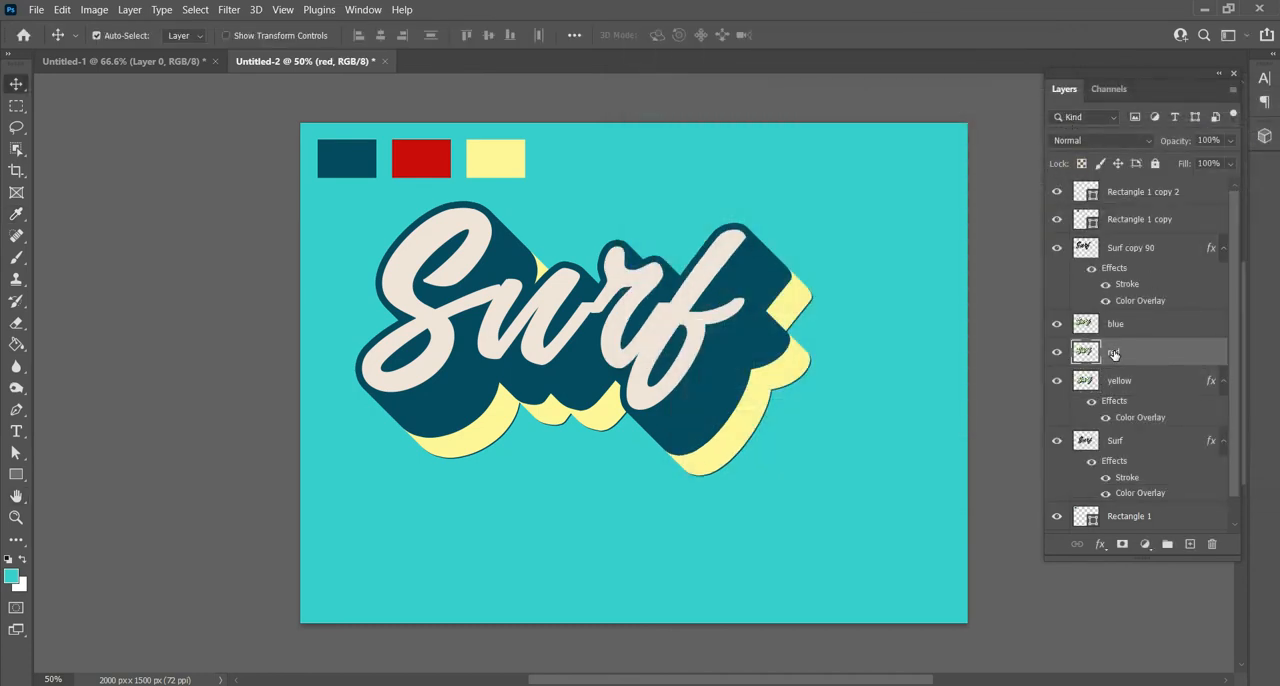
{"action": "right_click", "coordinate": [1113, 354]}
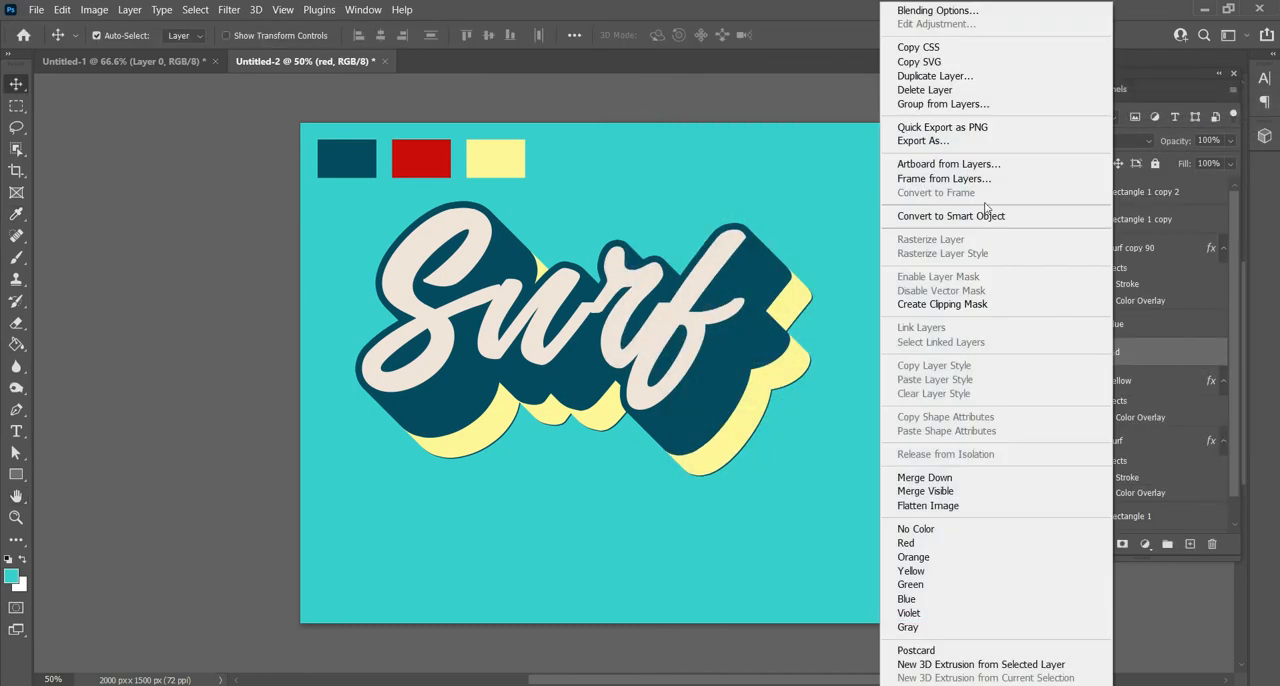
{"action": "left_click", "coordinate": [995, 11]}
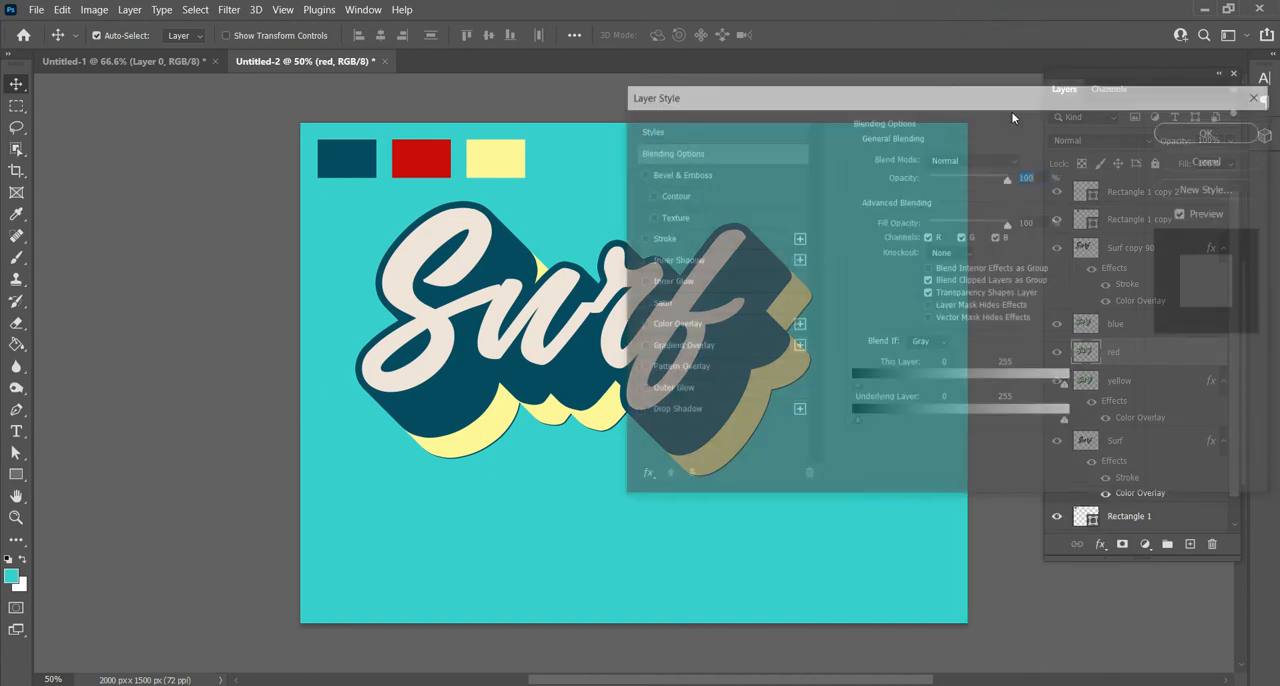
{"action": "left_click", "coordinate": [710, 322]}
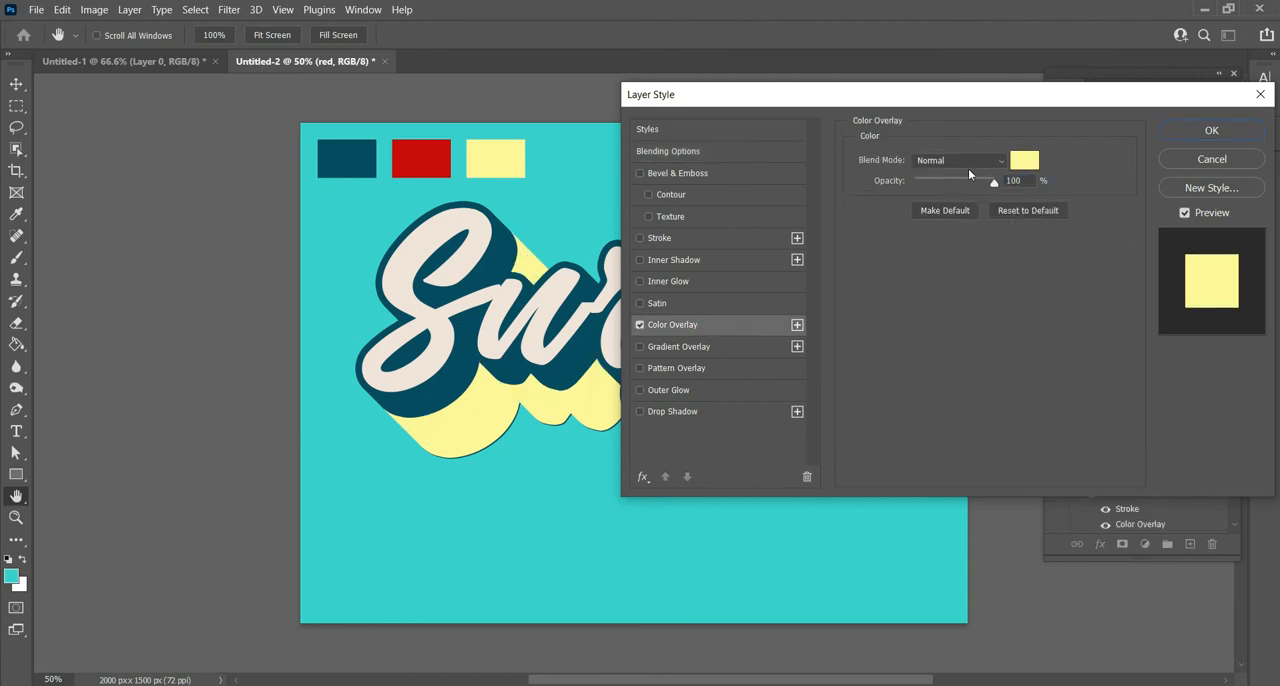
{"action": "left_click", "coordinate": [1027, 160]}
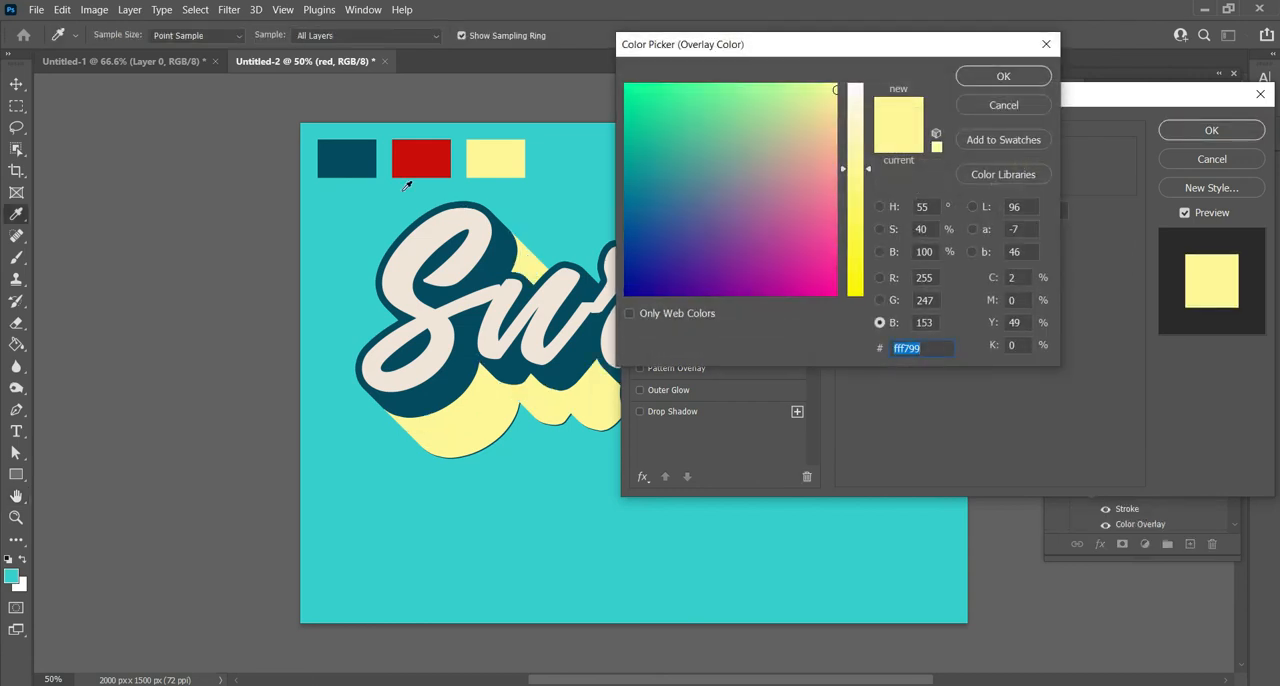
{"action": "left_click", "coordinate": [405, 156]}
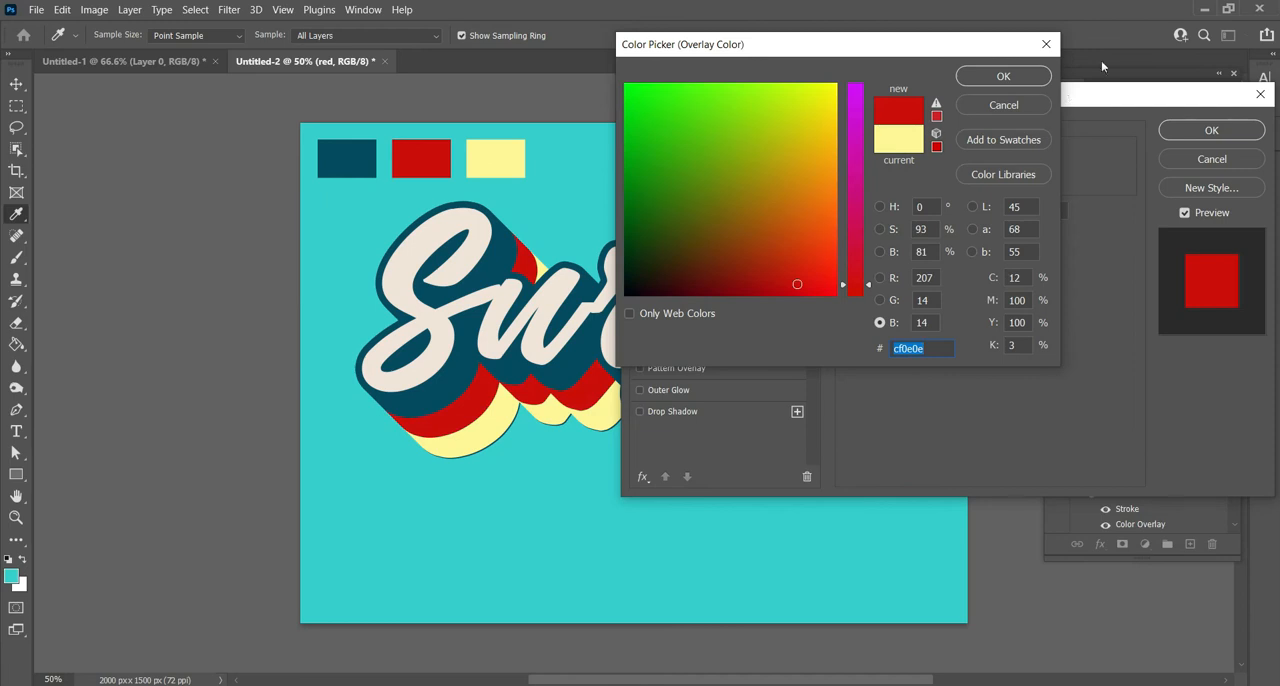
{"action": "left_click", "coordinate": [1012, 82]}
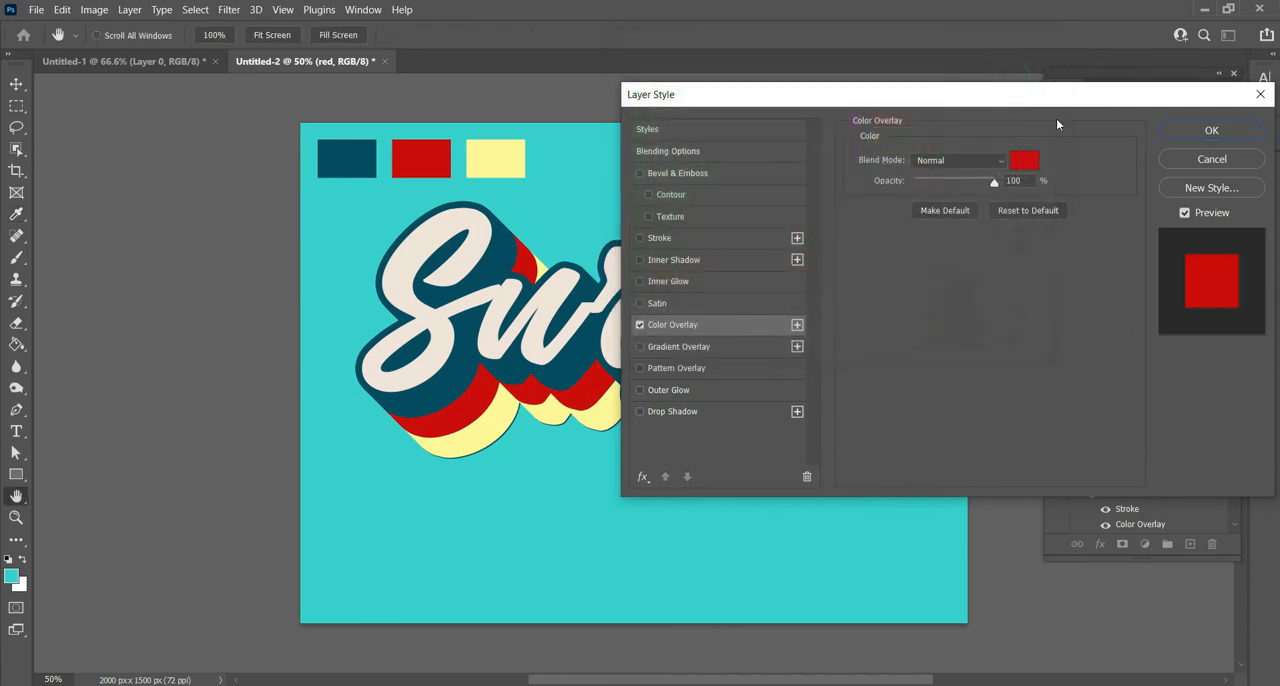
{"action": "left_click", "coordinate": [1209, 133]}
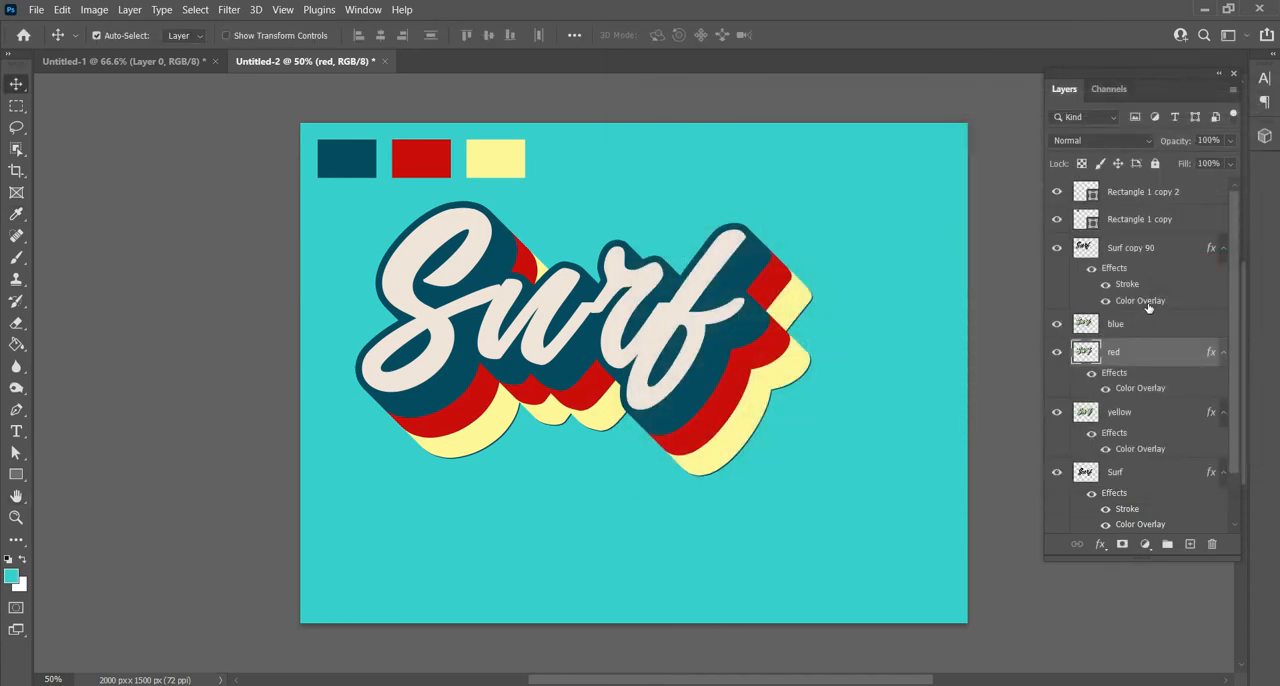
- Add a Color Overlay to the blue layer in 084c61, sampled from the dark blue swatch, and apply the layer style
{"action": "left_click", "coordinate": [1119, 330]}
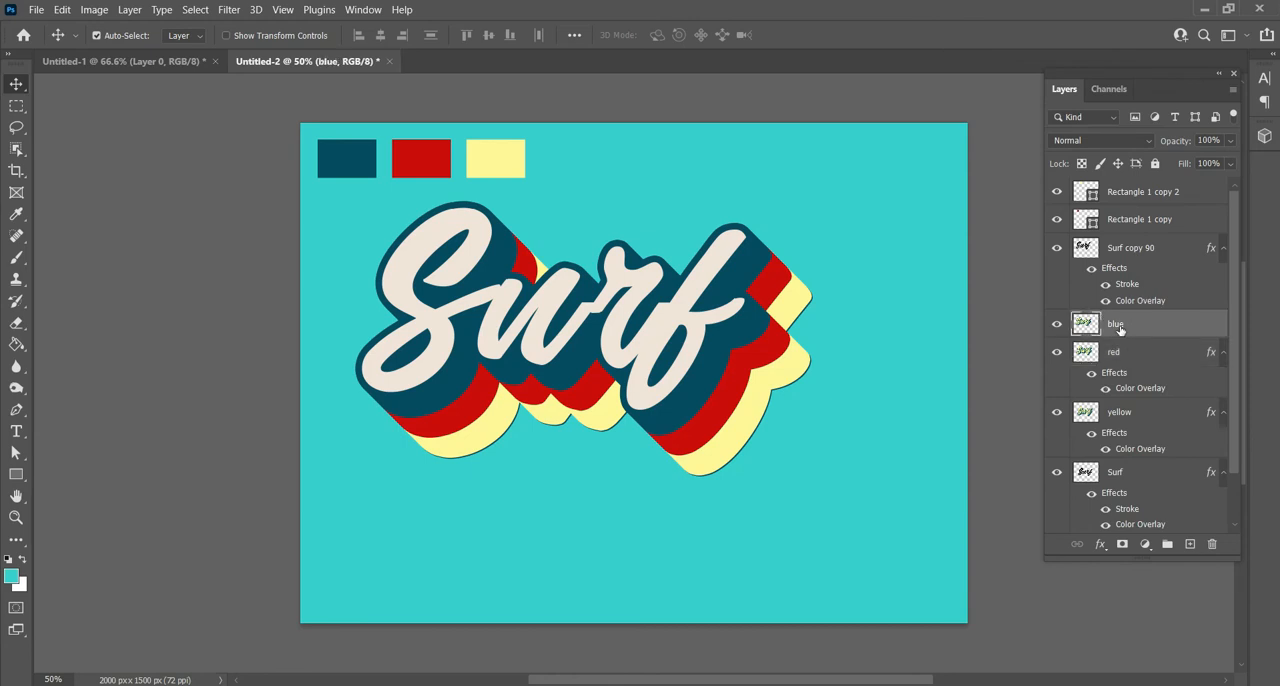
{"action": "right_click", "coordinate": [1119, 330]}
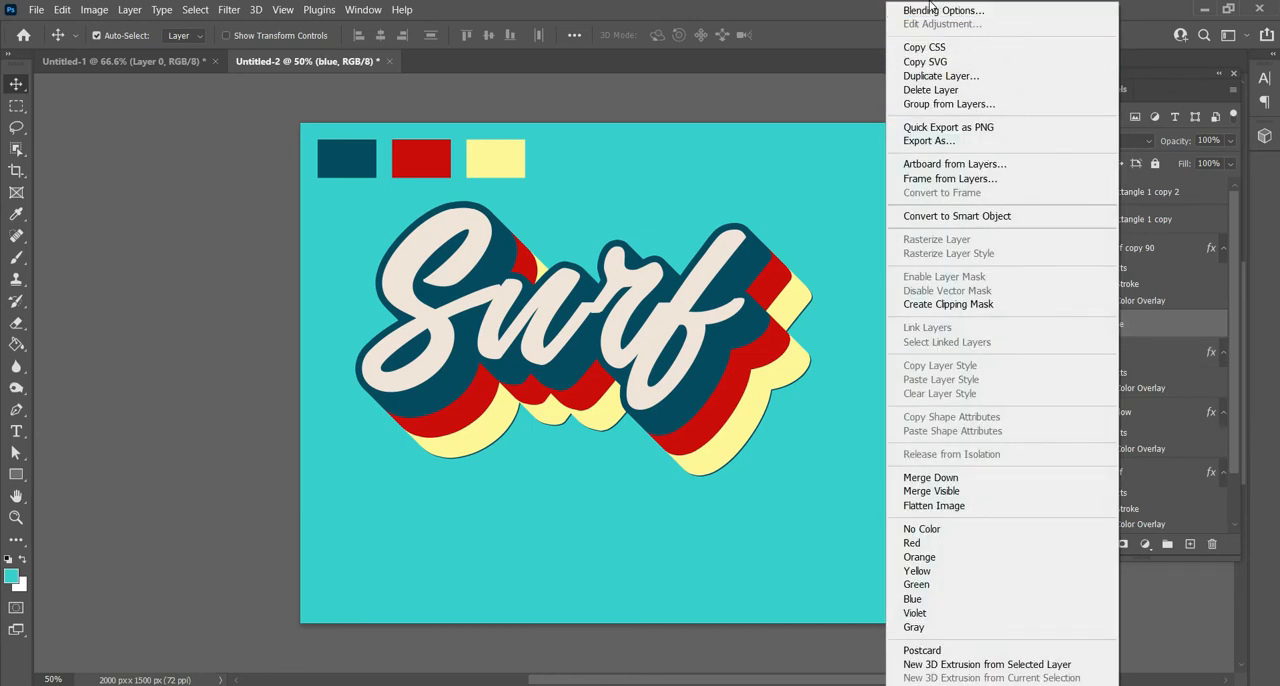
{"action": "left_click", "coordinate": [953, 10]}
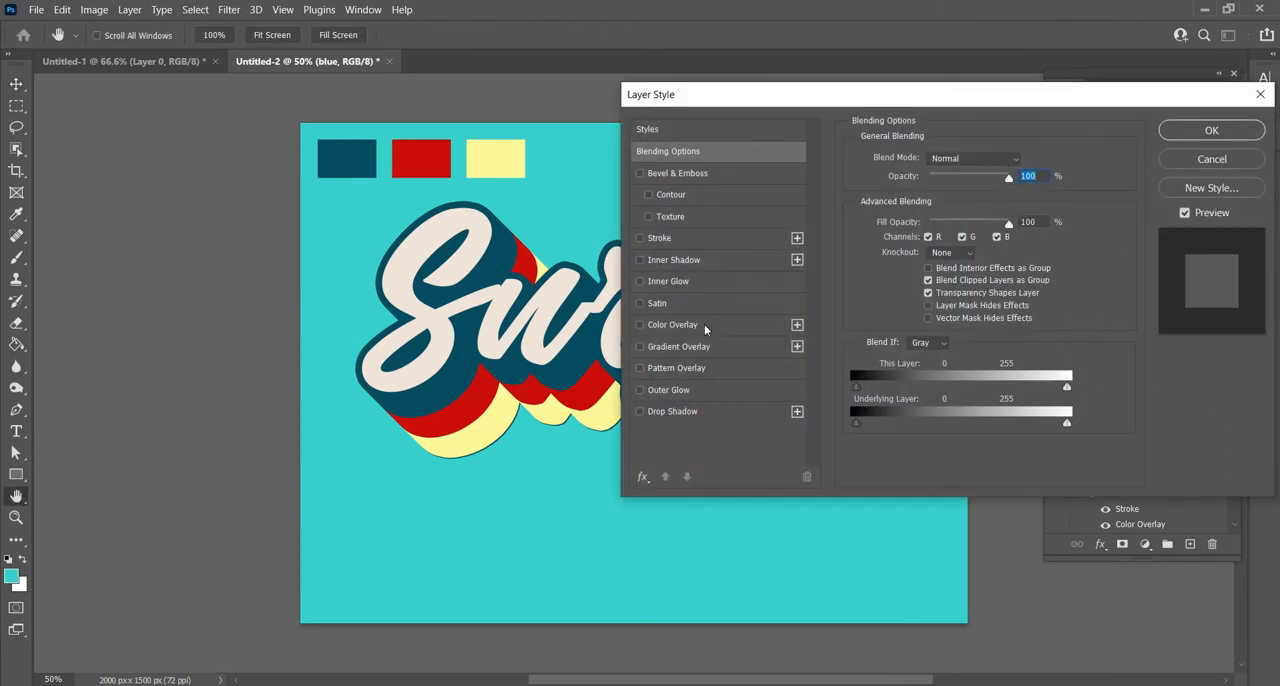
{"action": "left_click", "coordinate": [704, 324]}
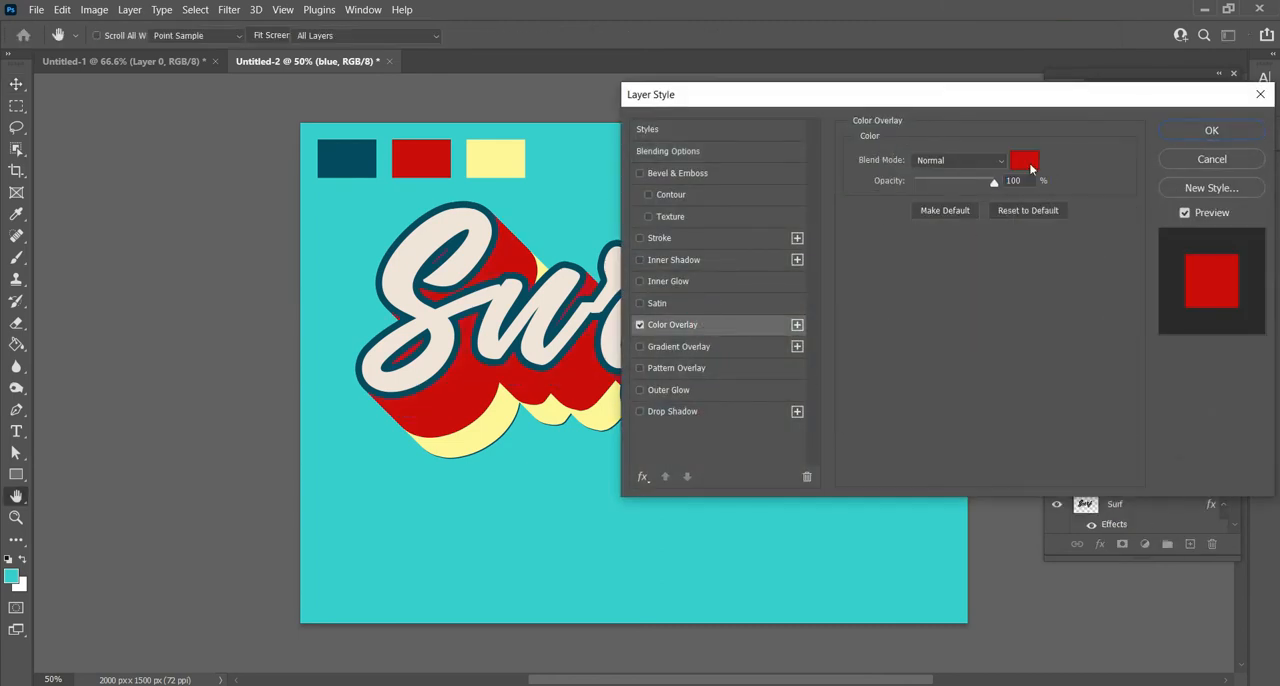
{"action": "left_click", "coordinate": [1024, 160]}
{"action": "left_click", "coordinate": [337, 148]}
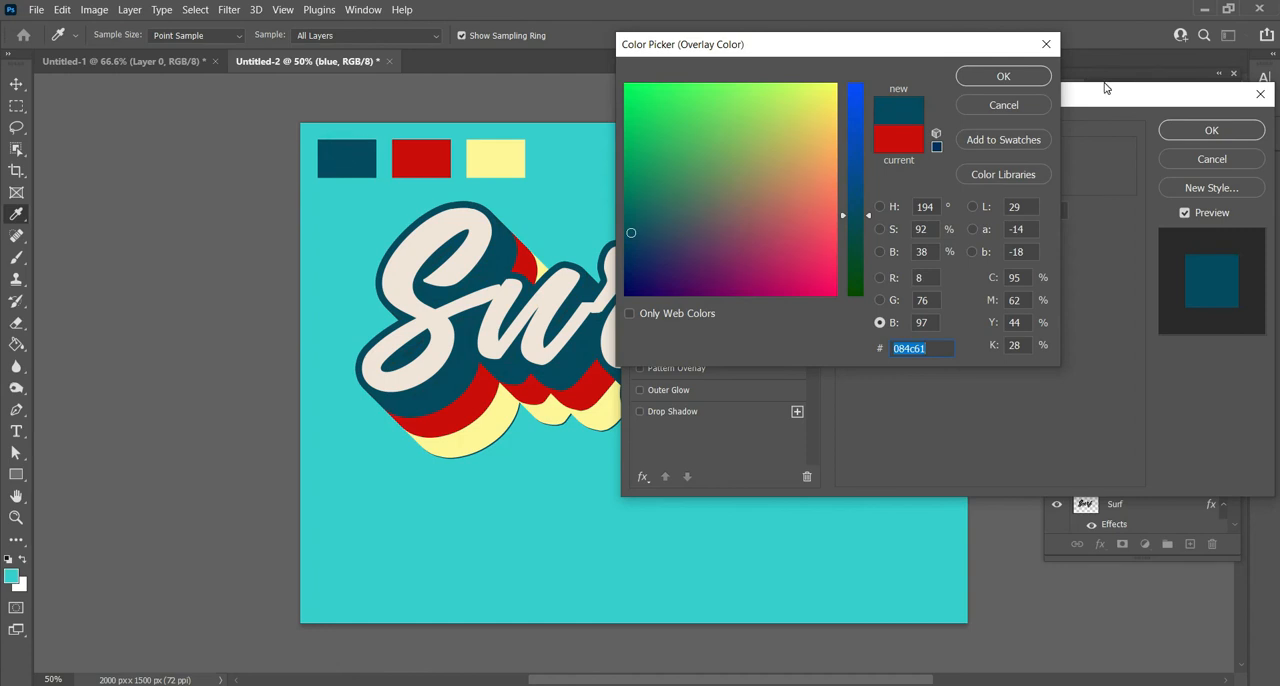
{"action": "left_click", "coordinate": [1003, 76]}
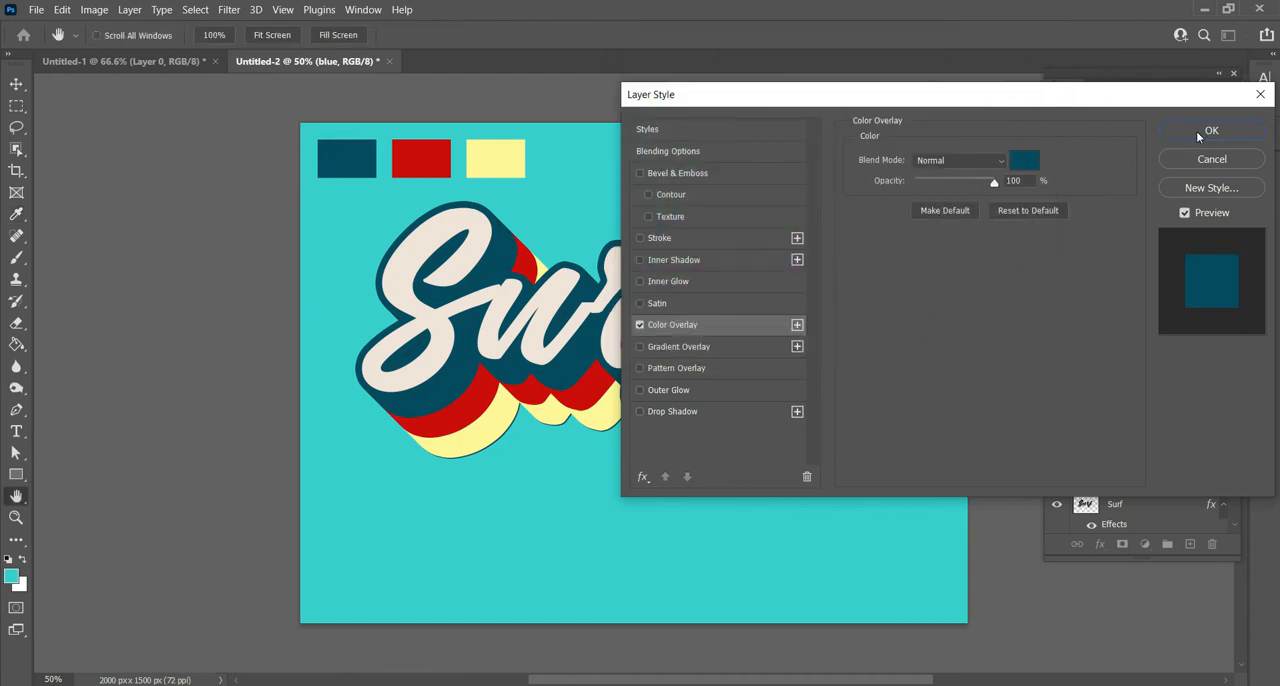
{"action": "left_click", "coordinate": [1208, 131]}
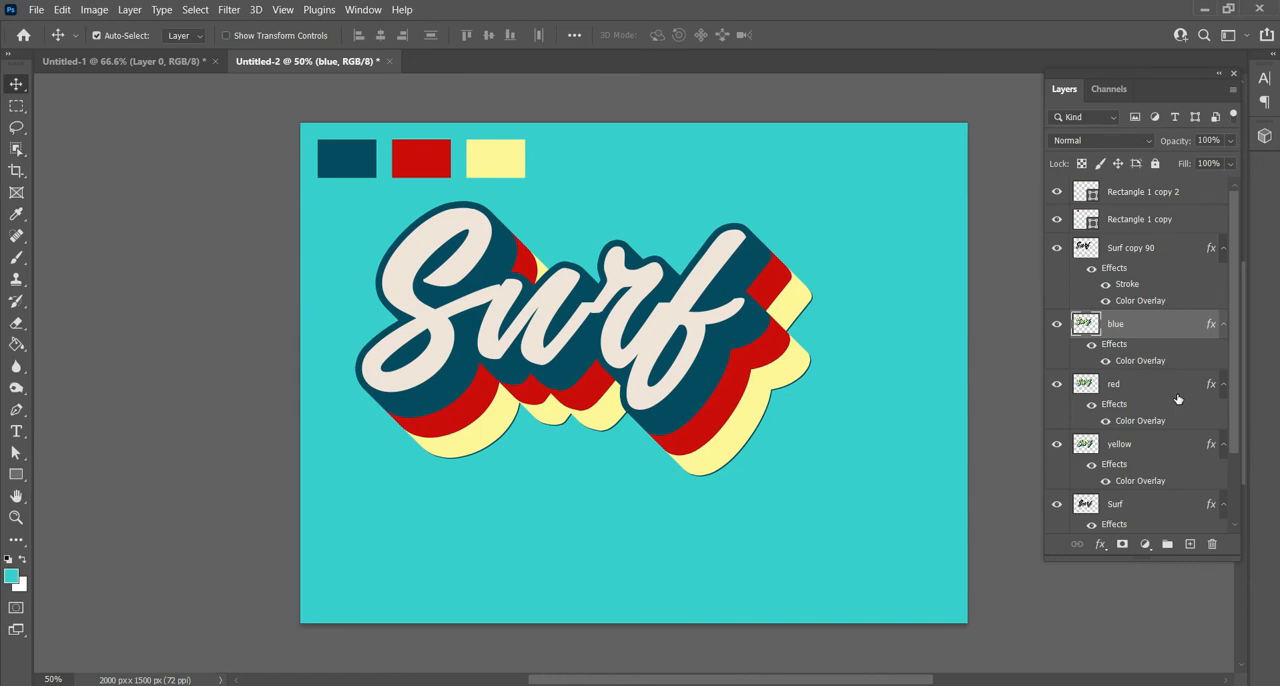
- Replace the Color Overlay on Surf copy 90 with a Gradient Overlay and open its gradient for editing
{"action": "left_click", "coordinate": [1134, 505]}
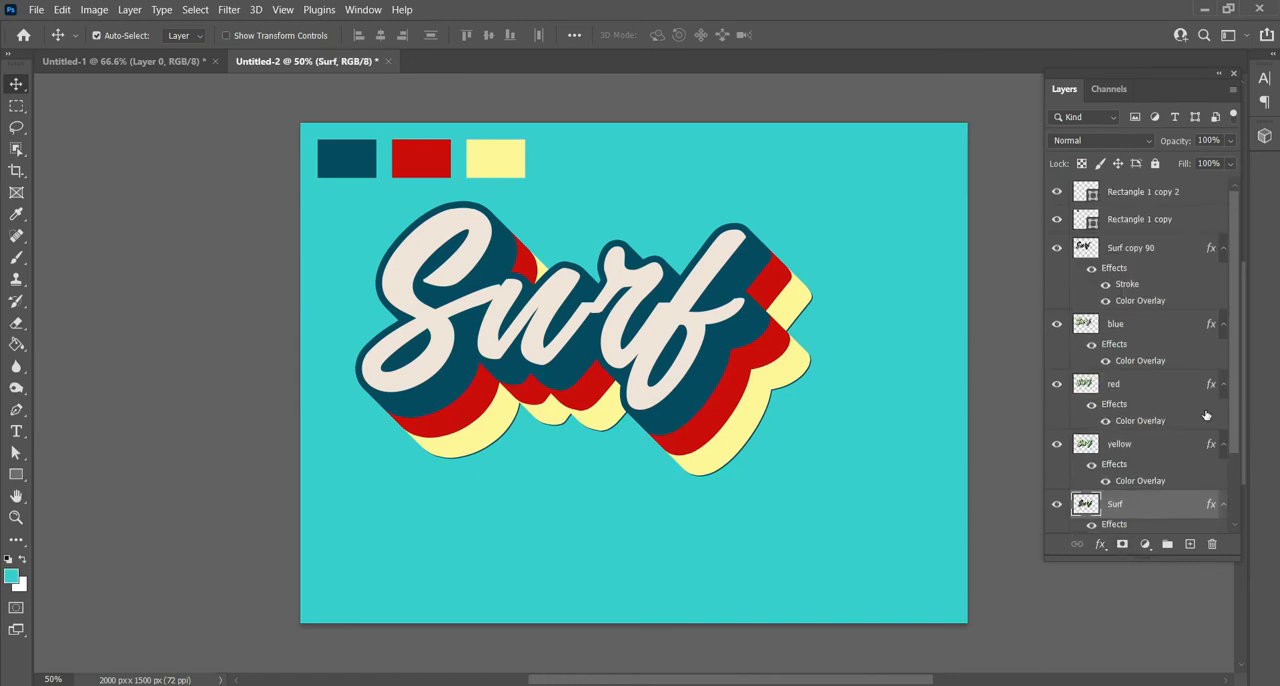
{"action": "right_click", "coordinate": [1134, 252]}
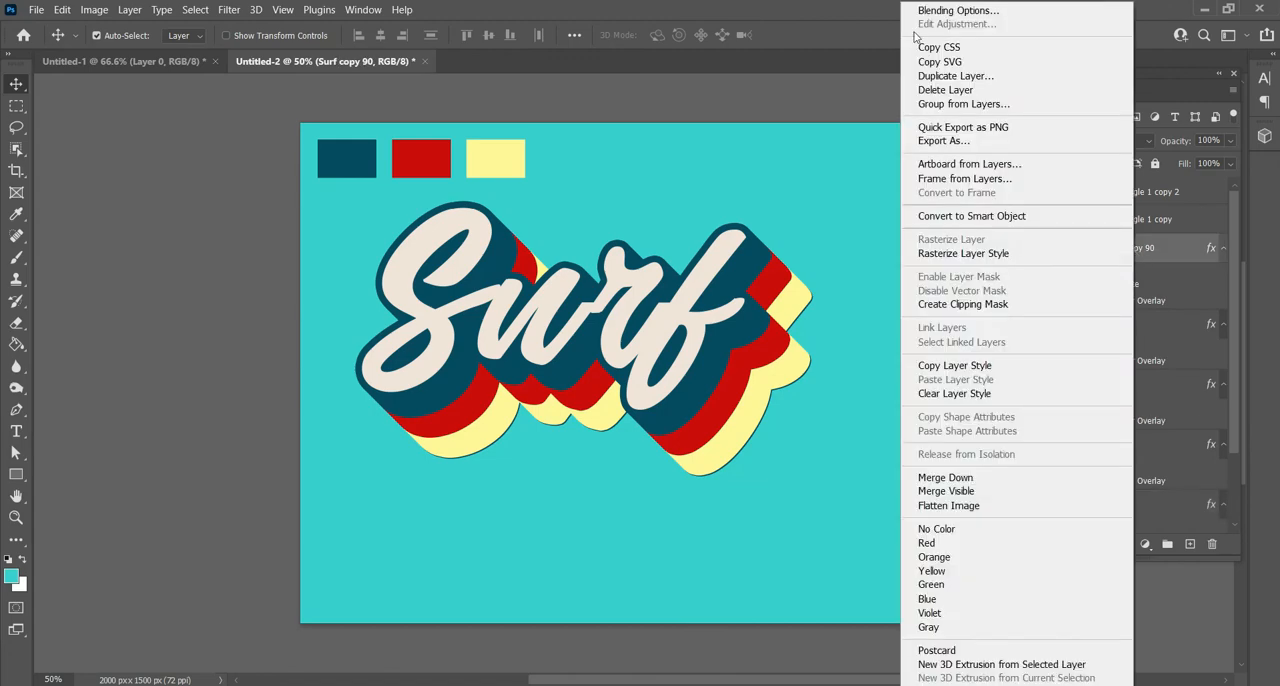
{"action": "left_click", "coordinate": [1000, 14]}
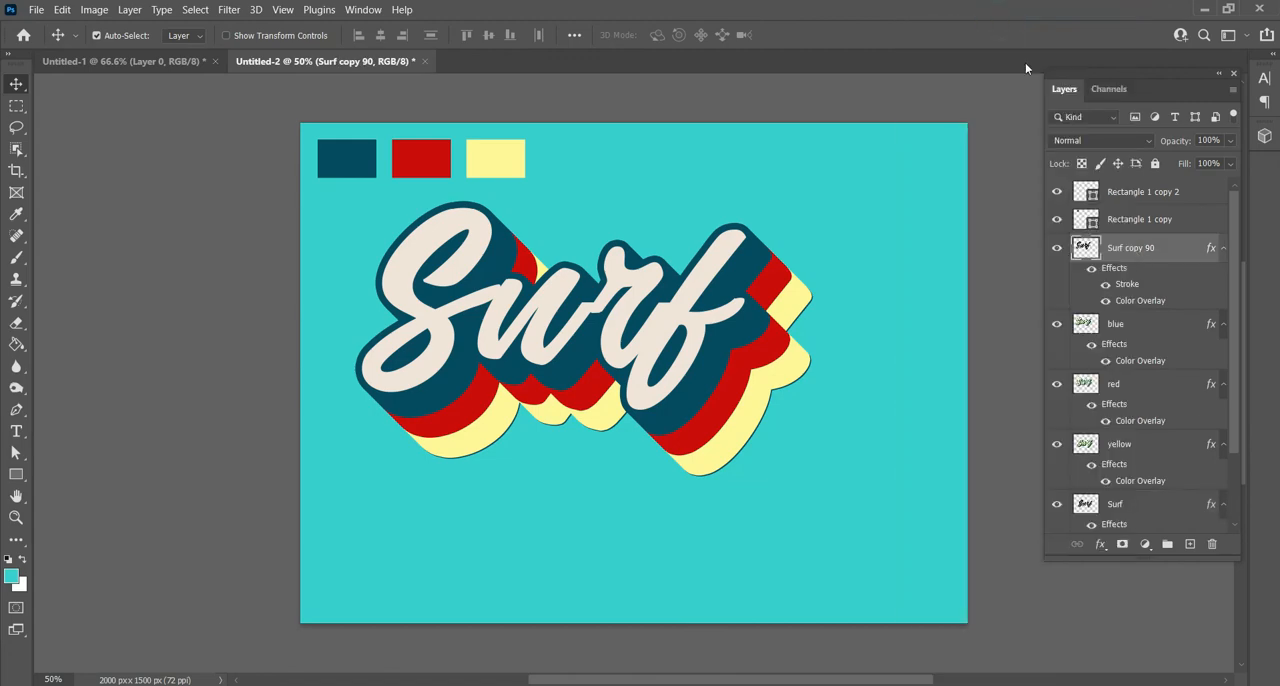
{"action": "left_click_drag", "start_coordinate": [843, 111], "coordinate": [912, 42]}
{"action": "left_click", "coordinate": [761, 286]}
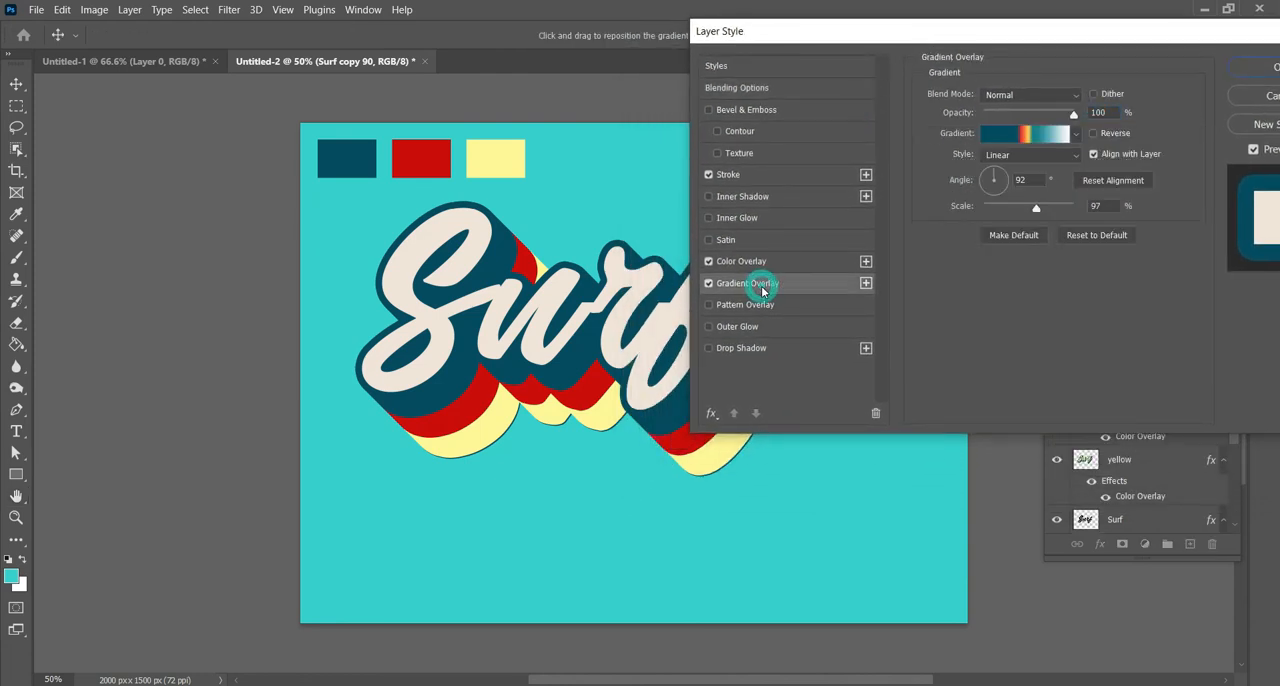
{"action": "left_click", "coordinate": [708, 262]}
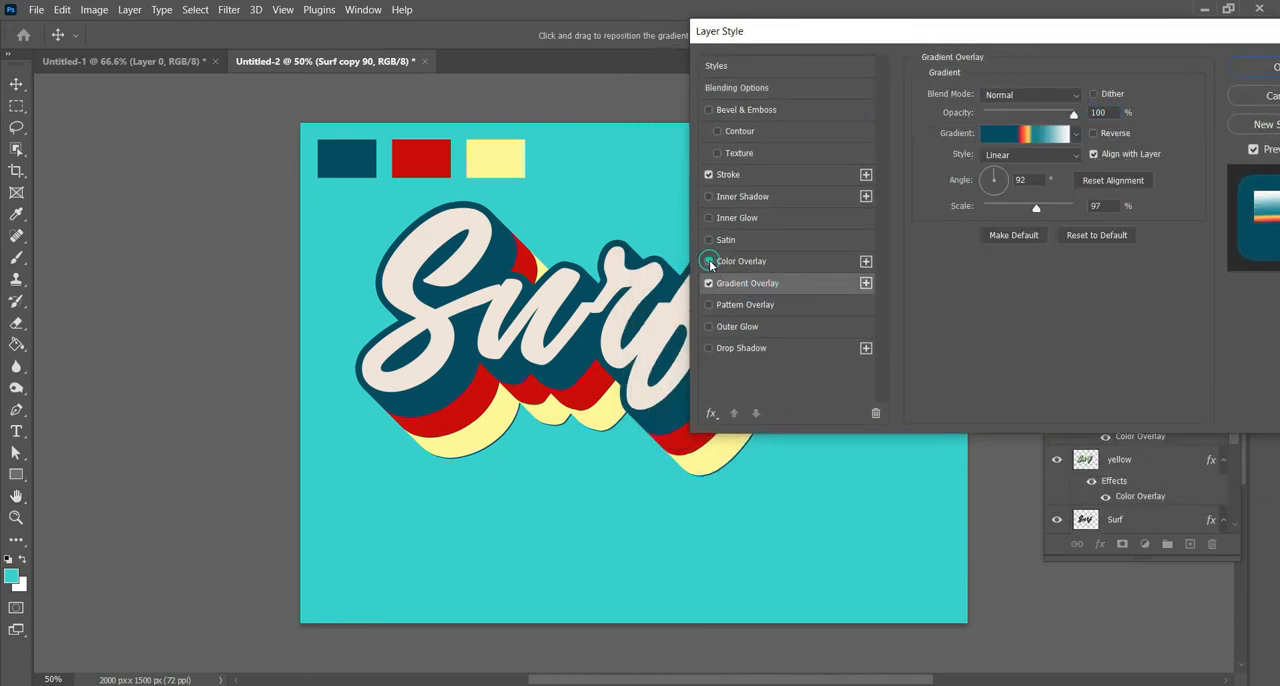
{"action": "left_click", "coordinate": [1005, 133]}
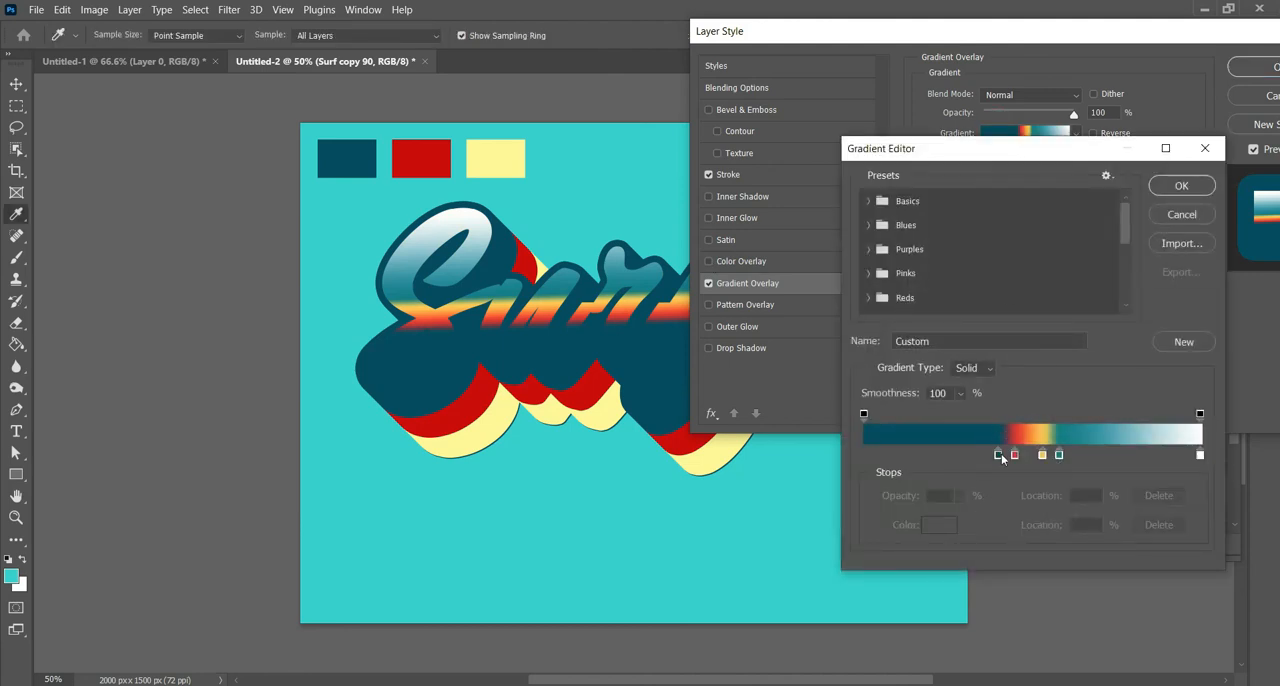
- Remove the dark blue stop from the gradient and place a copy of the red stop at location 0%
{"action": "left_click_drag", "start_coordinate": [999, 456], "coordinate": [868, 472]}
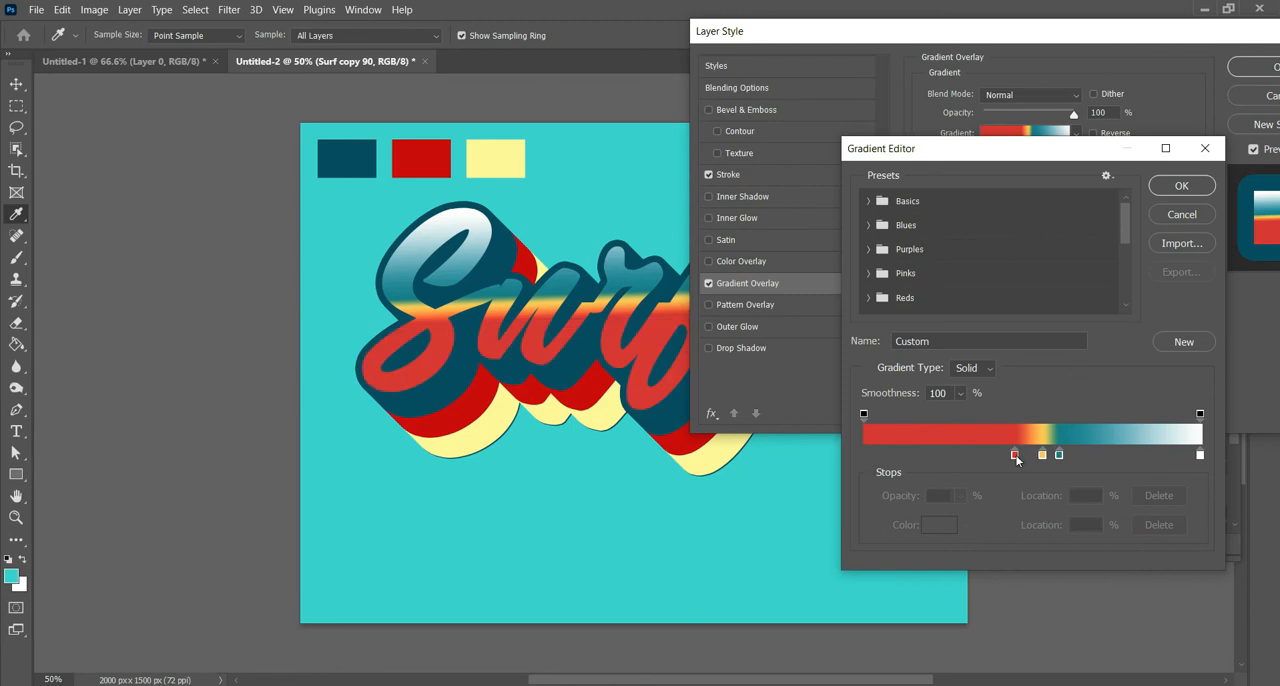
{"action": "left_click_drag", "start_coordinate": [1015, 455], "coordinate": [988, 455]}
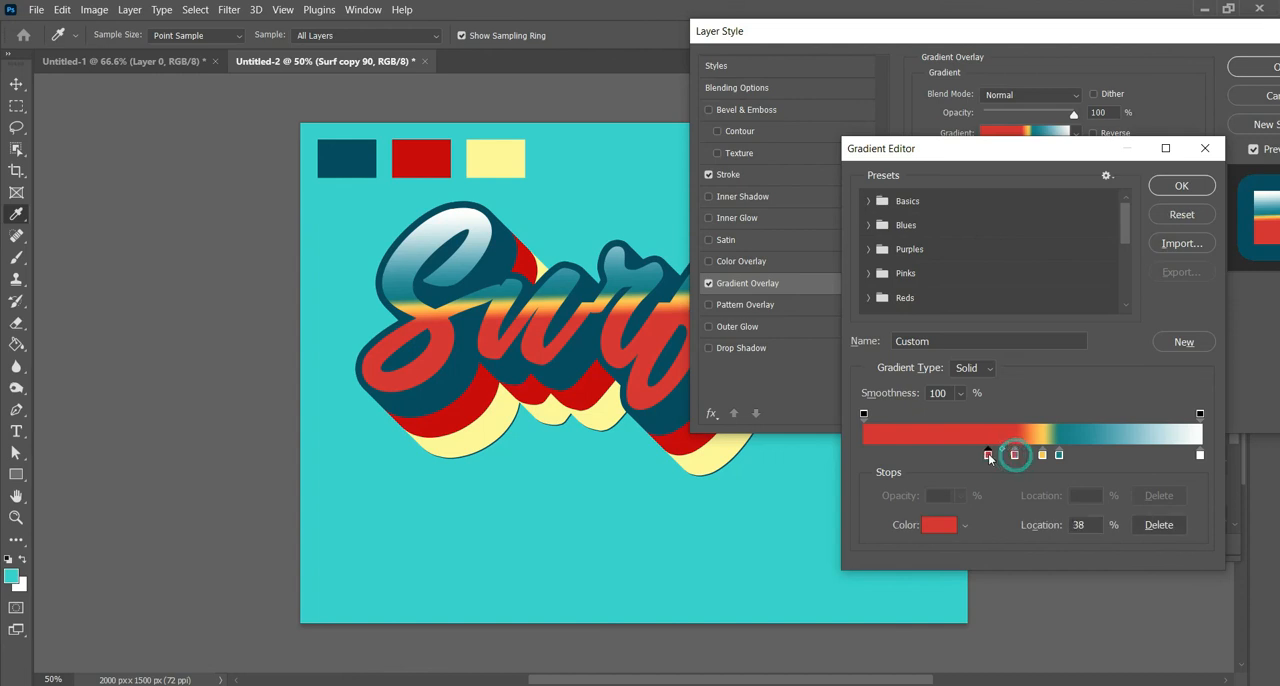
{"action": "left_click_drag", "start_coordinate": [868, 453], "coordinate": [857, 453]}
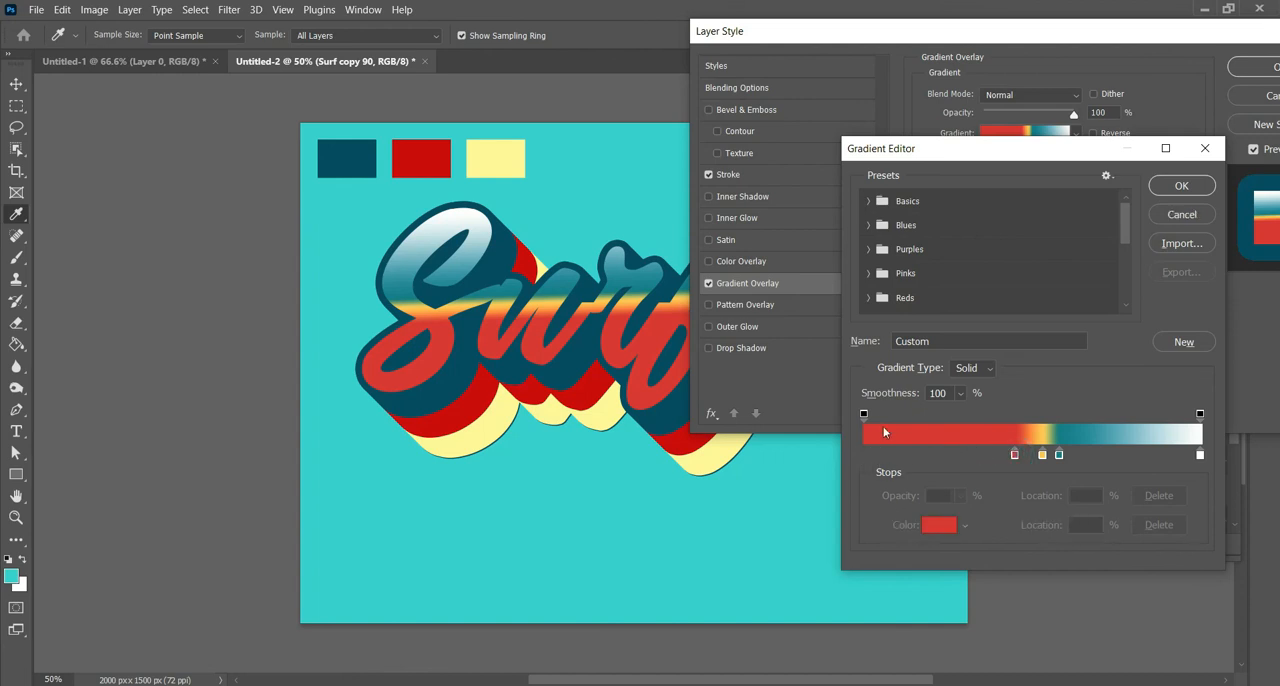
- Recolour the gradient stop at location 0% to a very pale cream
{"action": "left_click", "coordinate": [930, 527]}
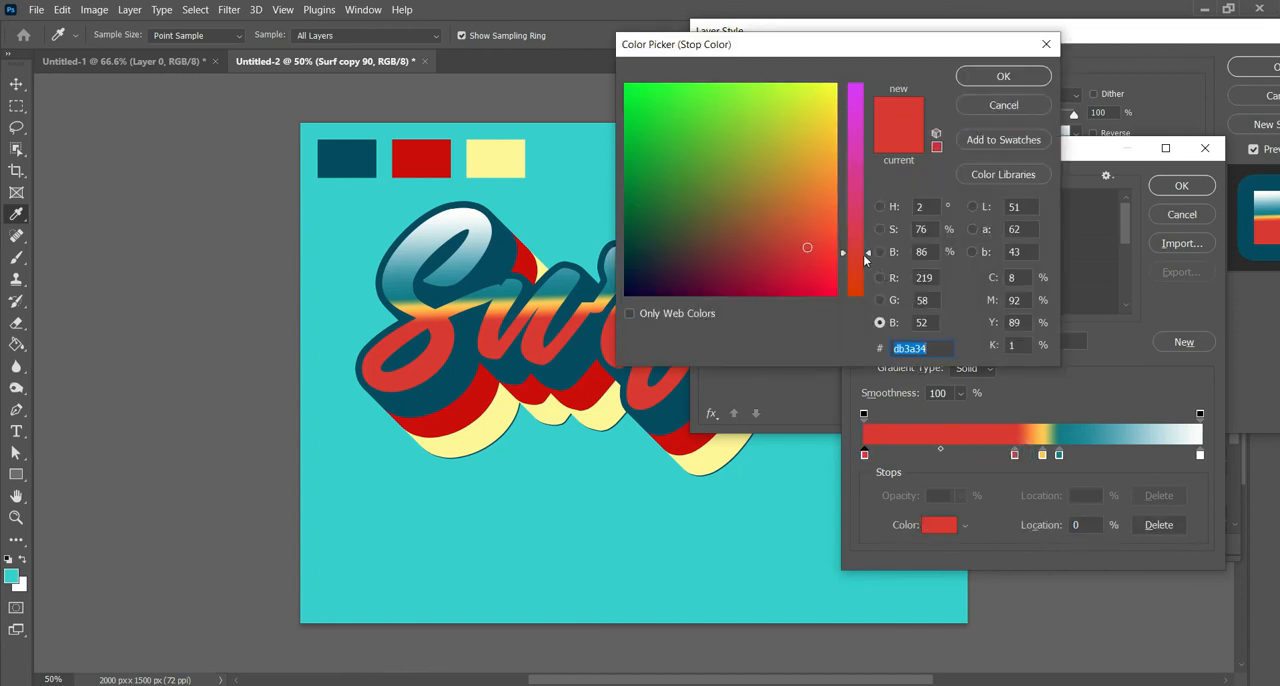
{"action": "left_click_drag", "start_coordinate": [865, 258], "coordinate": [866, 133]}
{"action": "left_click", "coordinate": [835, 87]}
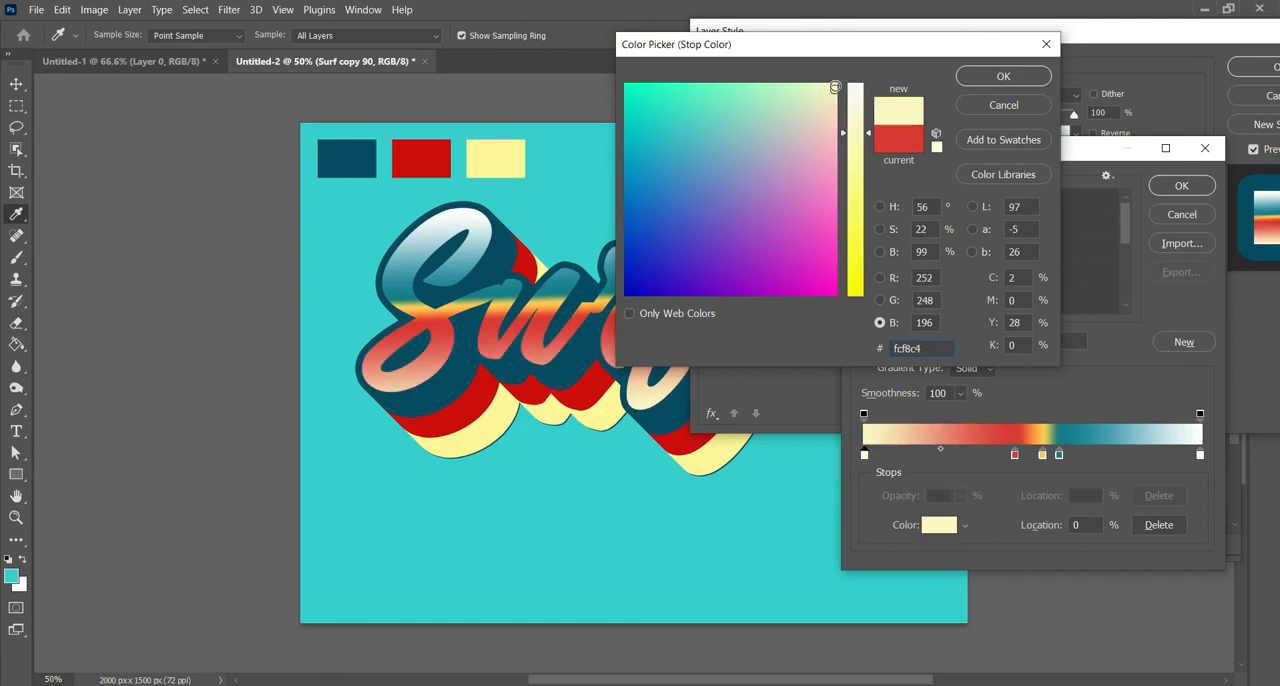
{"action": "left_click_drag", "start_coordinate": [868, 132], "coordinate": [869, 105]}
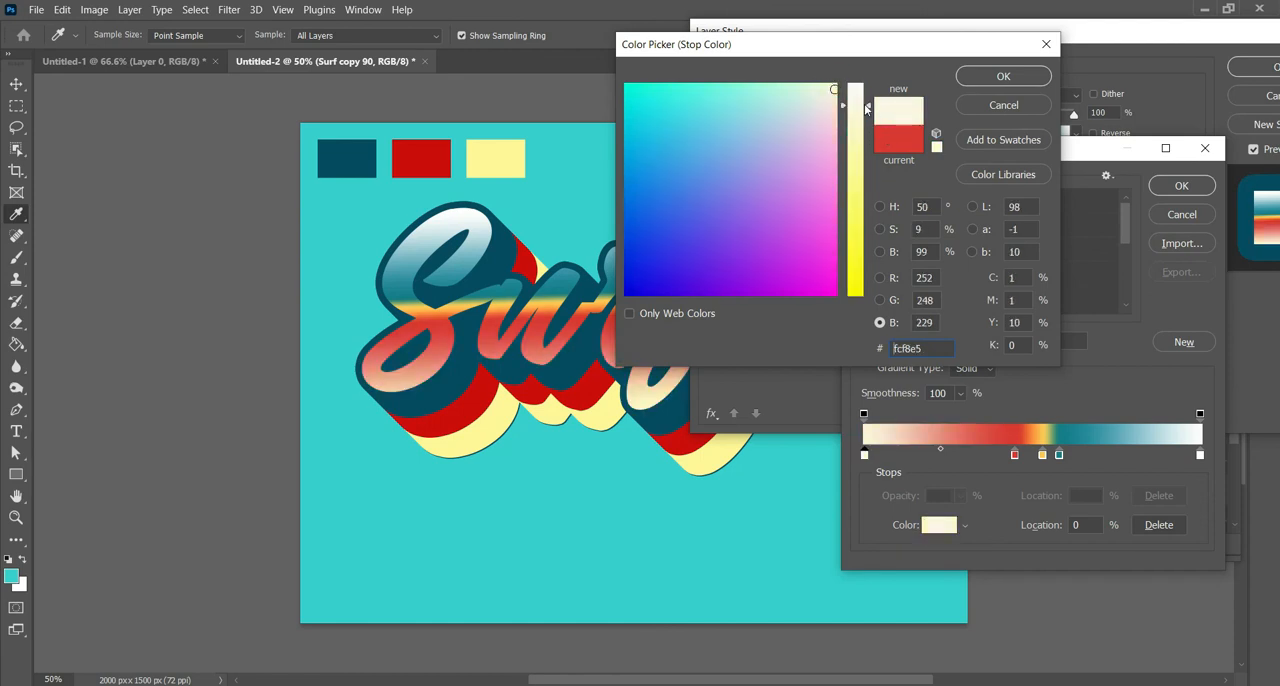
{"action": "left_click", "coordinate": [1003, 77]}
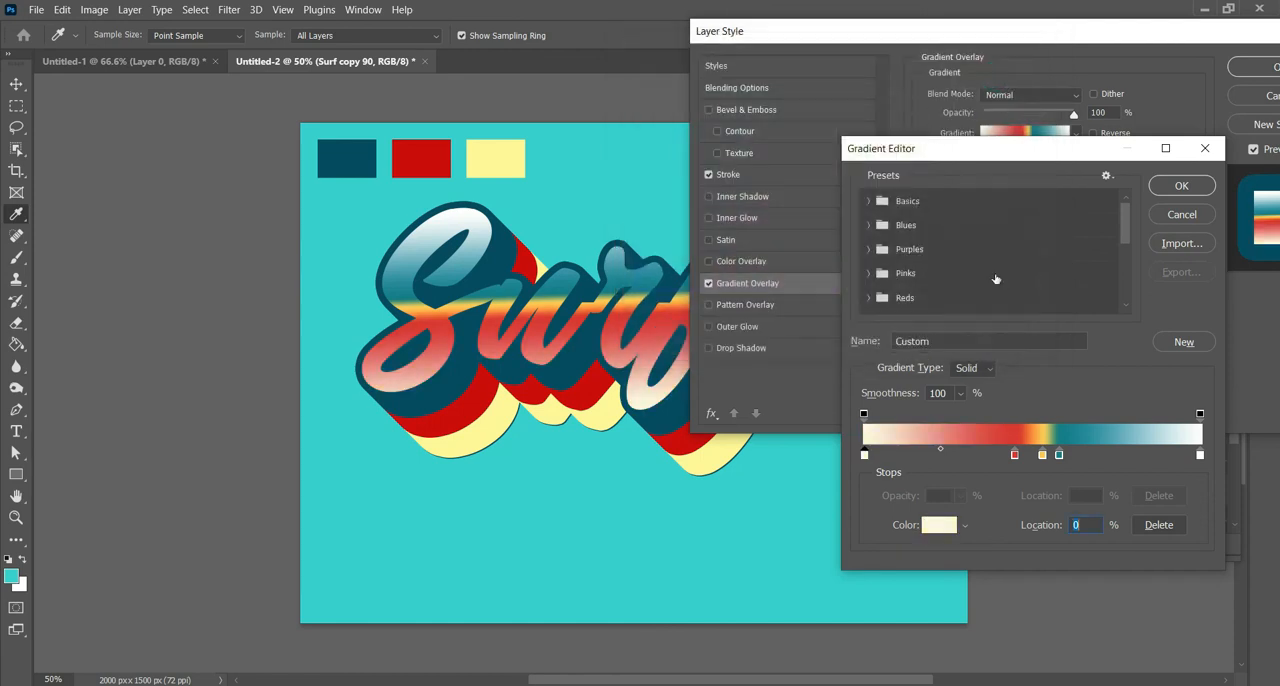
- Nudge the red stop slightly toward the gradient's start and add white colour stops at locations 1% and 30%
{"action": "left_click_drag", "start_coordinate": [1013, 456], "coordinate": [999, 457]}
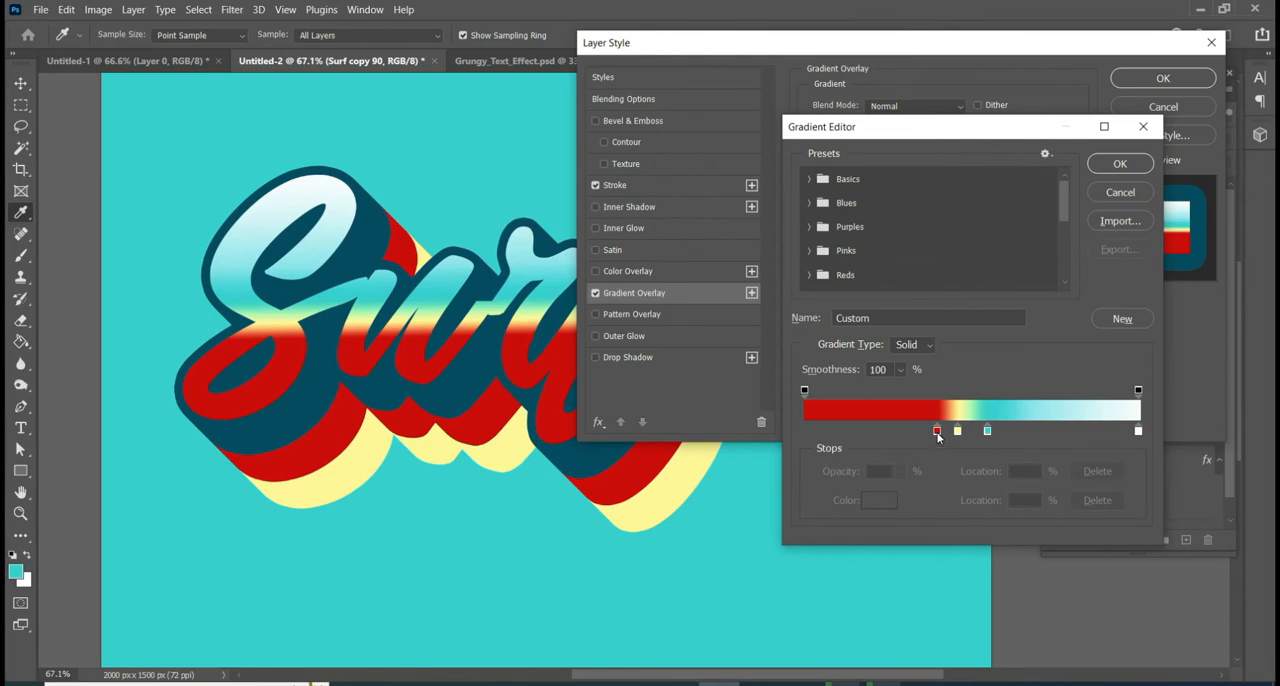
{"action": "left_click", "coordinate": [821, 431]}
{"action": "left_click_drag", "start_coordinate": [821, 431], "coordinate": [808, 431]}
{"action": "left_click", "coordinate": [876, 508]}
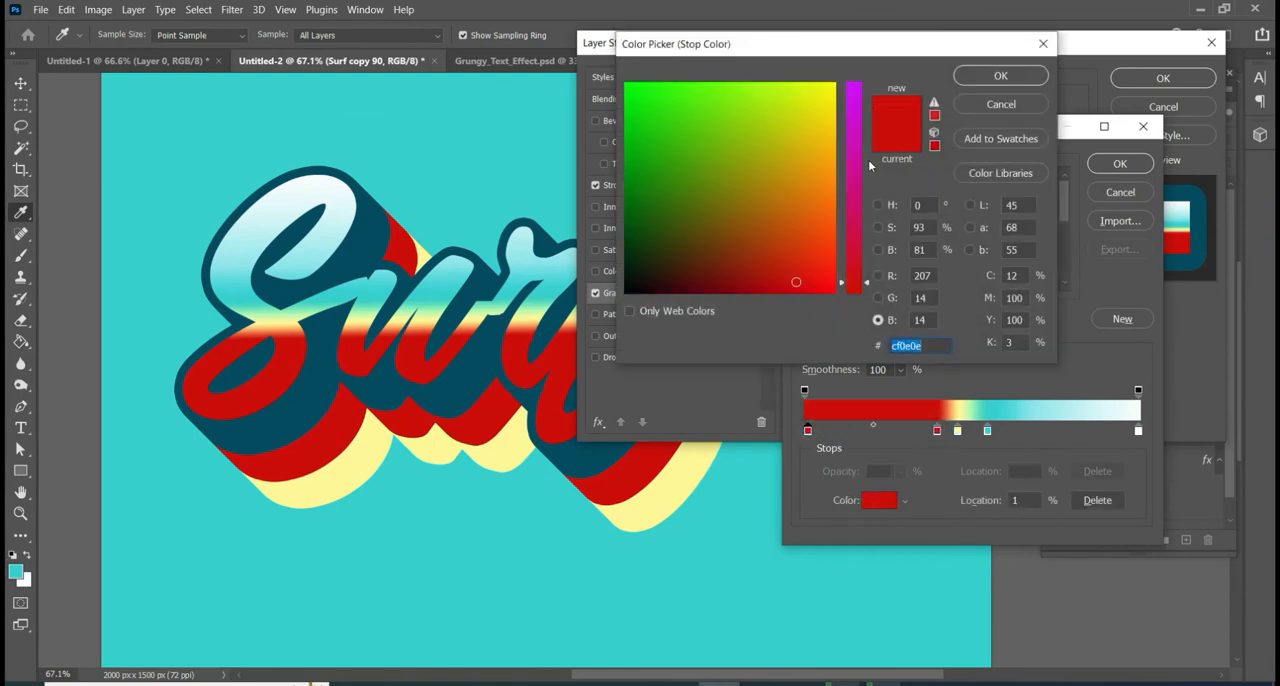
{"action": "left_click", "coordinate": [834, 86]}
{"action": "left_click_drag", "start_coordinate": [866, 283], "coordinate": [843, 45]}
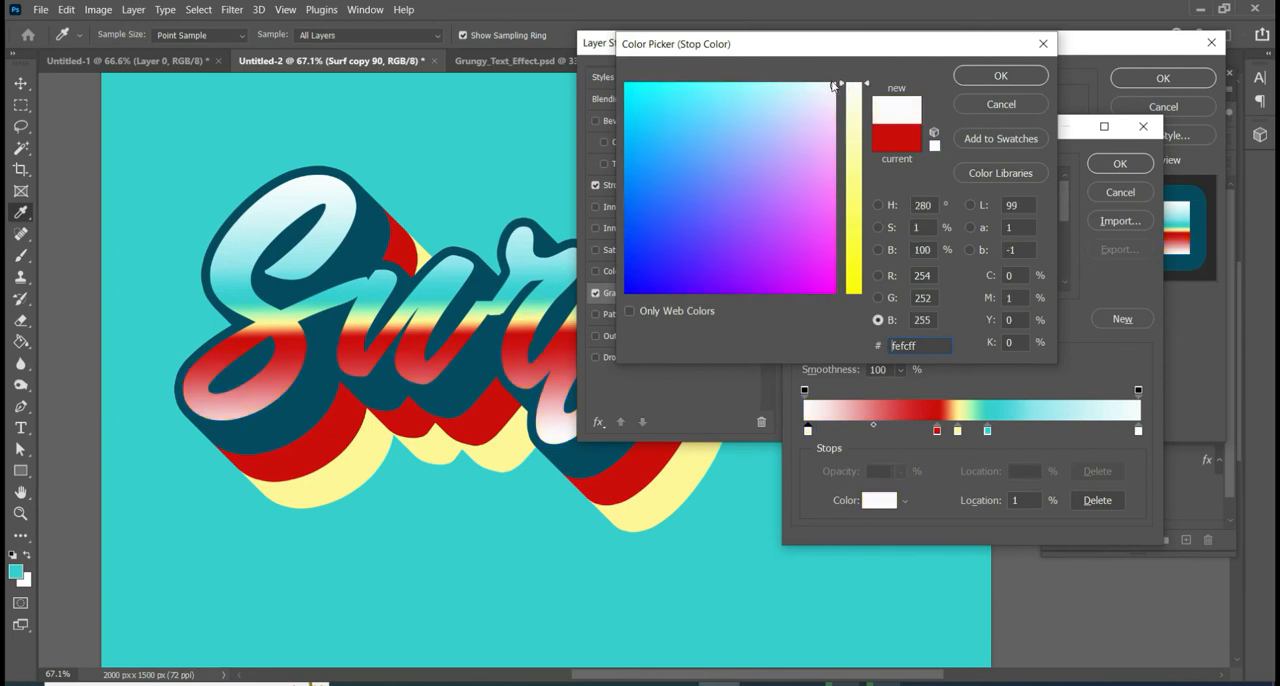
{"action": "left_click", "coordinate": [1000, 76]}
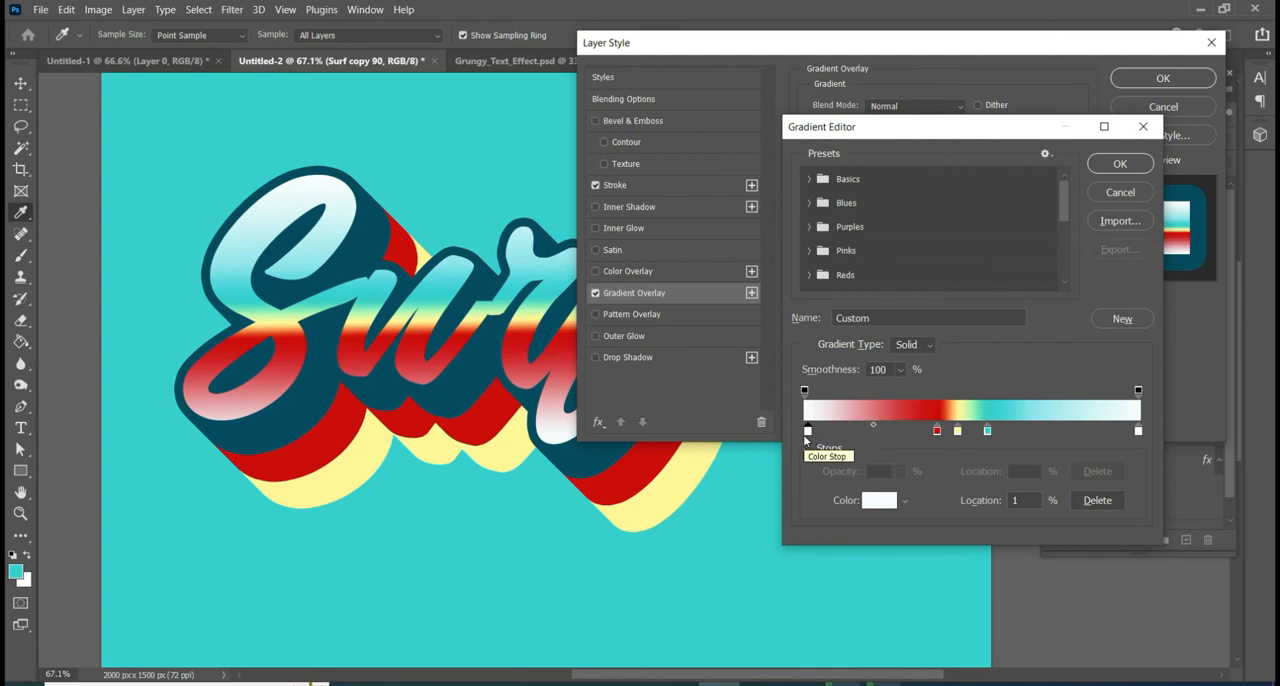
{"action": "left_click_drag", "start_coordinate": [810, 432], "coordinate": [907, 431]}
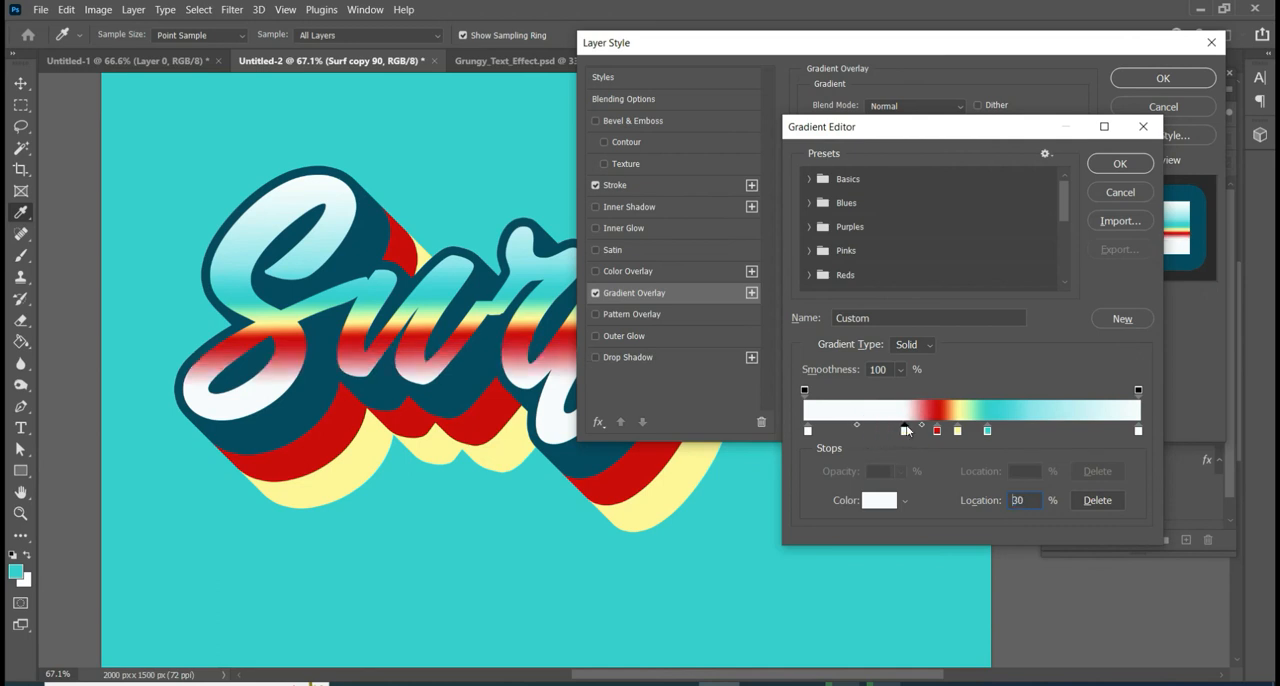
- Reposition the turquoise stop to 56%, pull the white end stop inward, and accept the edited gradient
{"action": "left_click_drag", "start_coordinate": [988, 432], "coordinate": [1073, 434]}
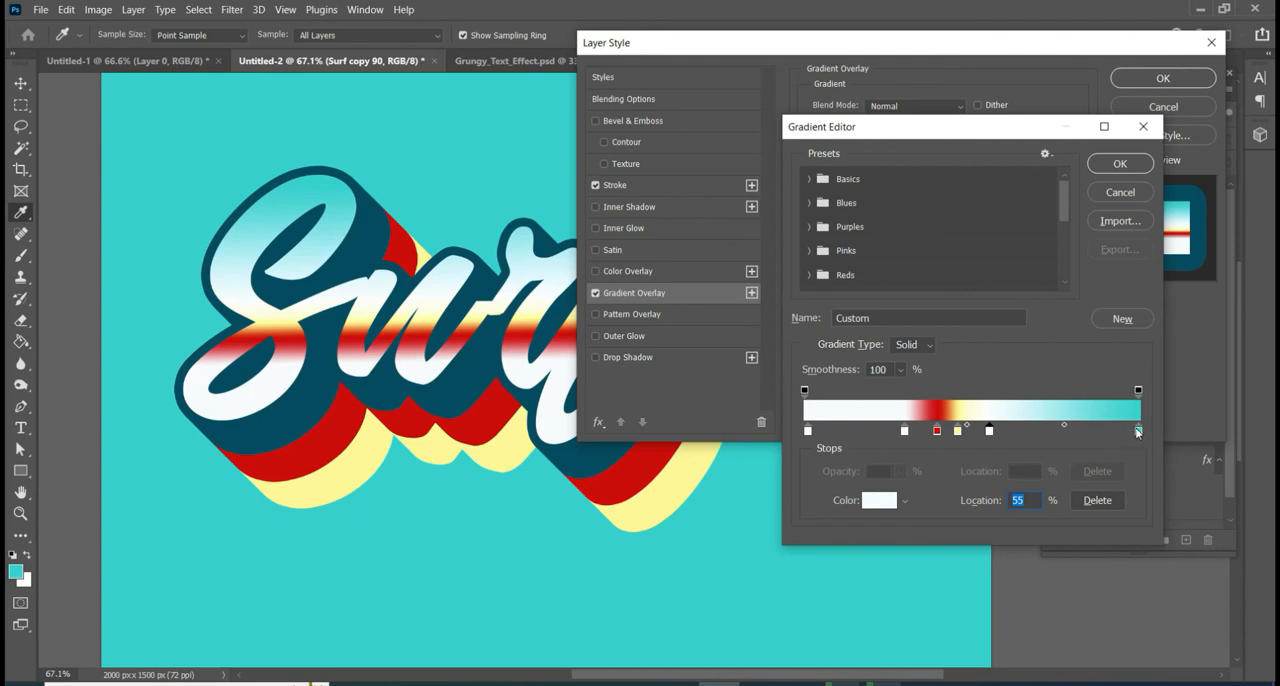
{"action": "left_click_drag", "start_coordinate": [1139, 432], "coordinate": [1070, 434]}
{"action": "mouse_move", "coordinate": [989, 433]}
{"action": "left_mouse_down"}
{"action": "mouse_move", "coordinate": [1129, 434]}
{"action": "mouse_move", "coordinate": [1040, 450]}
{"action": "mouse_move", "coordinate": [1005, 428]}
{"action": "mouse_move", "coordinate": [974, 432]}
{"action": "left_mouse_up"}
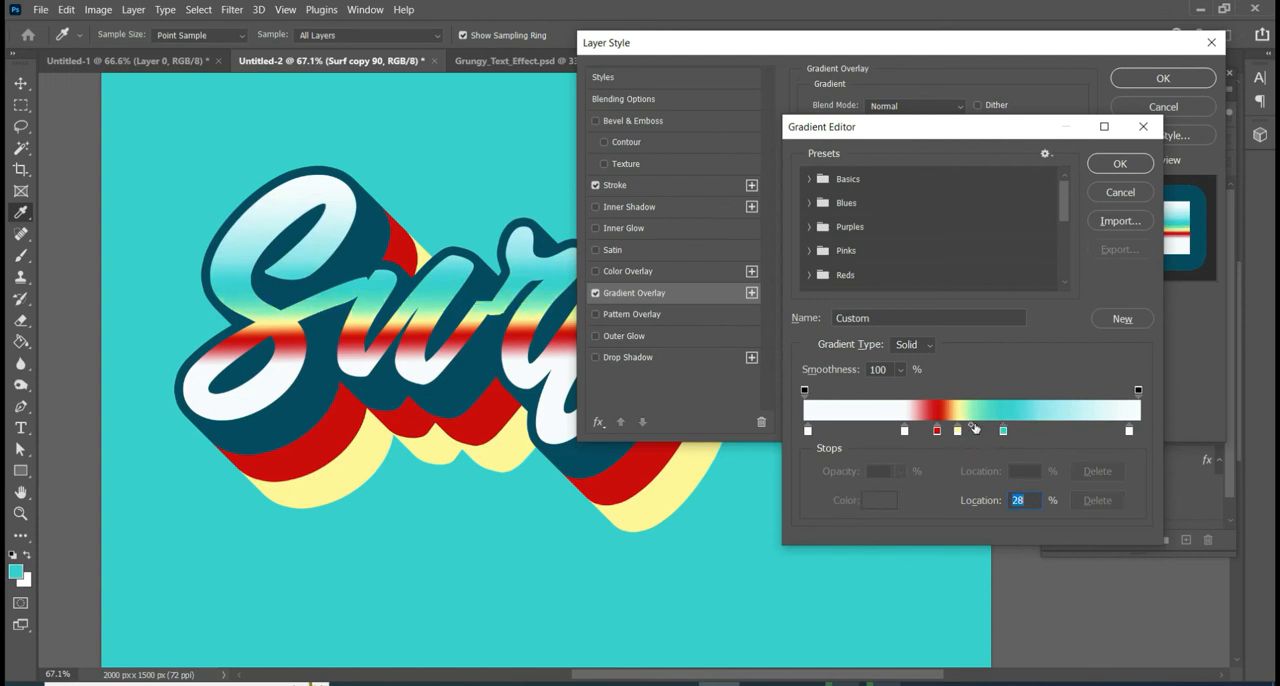
{"action": "left_click", "coordinate": [981, 431]}
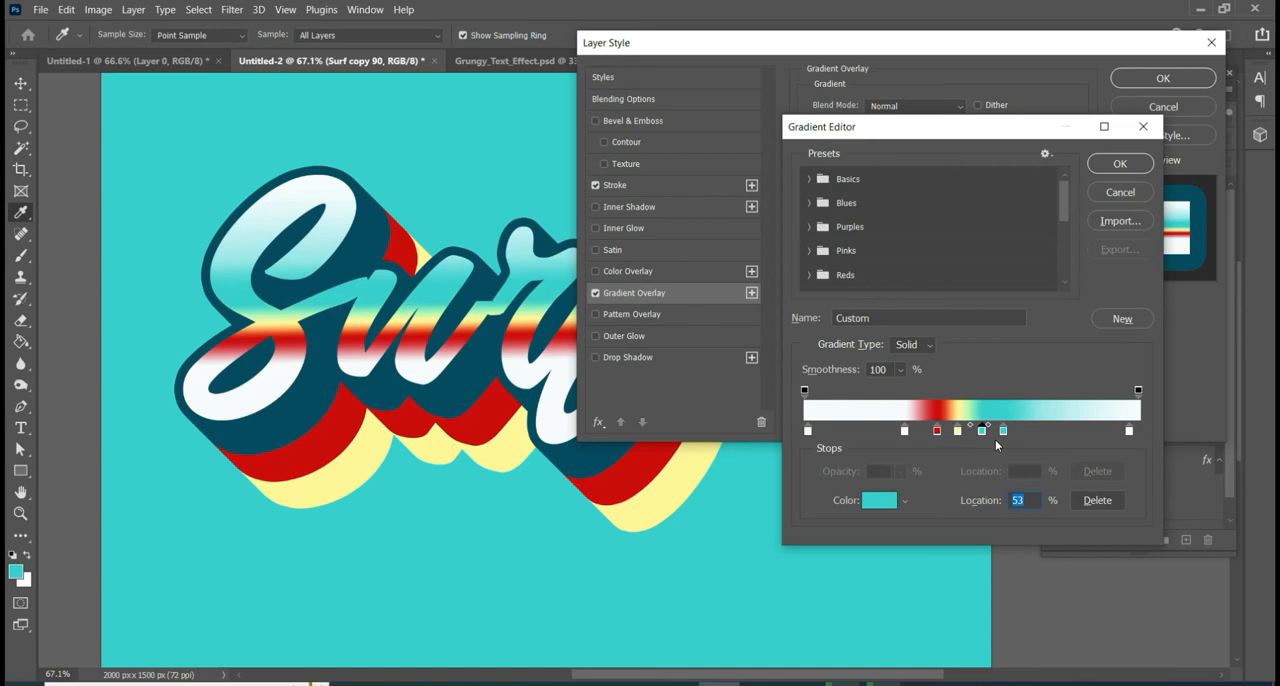
{"action": "left_click_drag", "start_coordinate": [988, 431], "coordinate": [993, 432]}
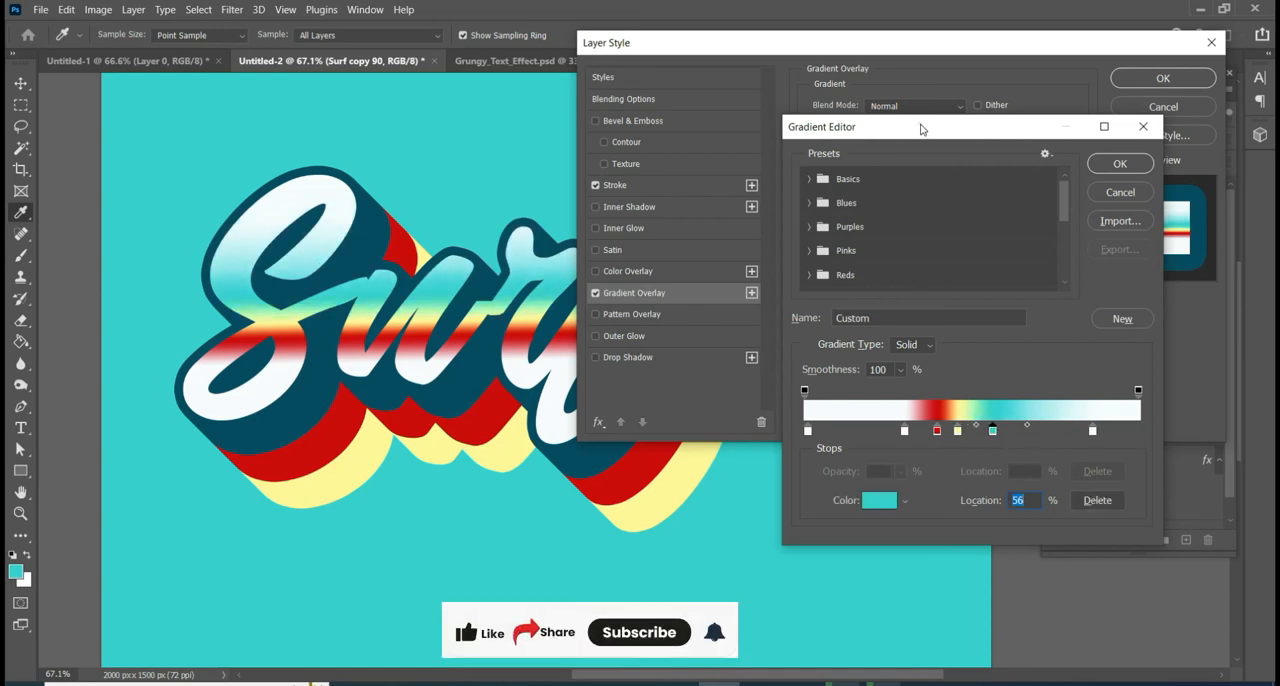
{"action": "left_click_drag", "start_coordinate": [921, 129], "coordinate": [966, 137]}
{"action": "left_click", "coordinate": [1155, 175]}
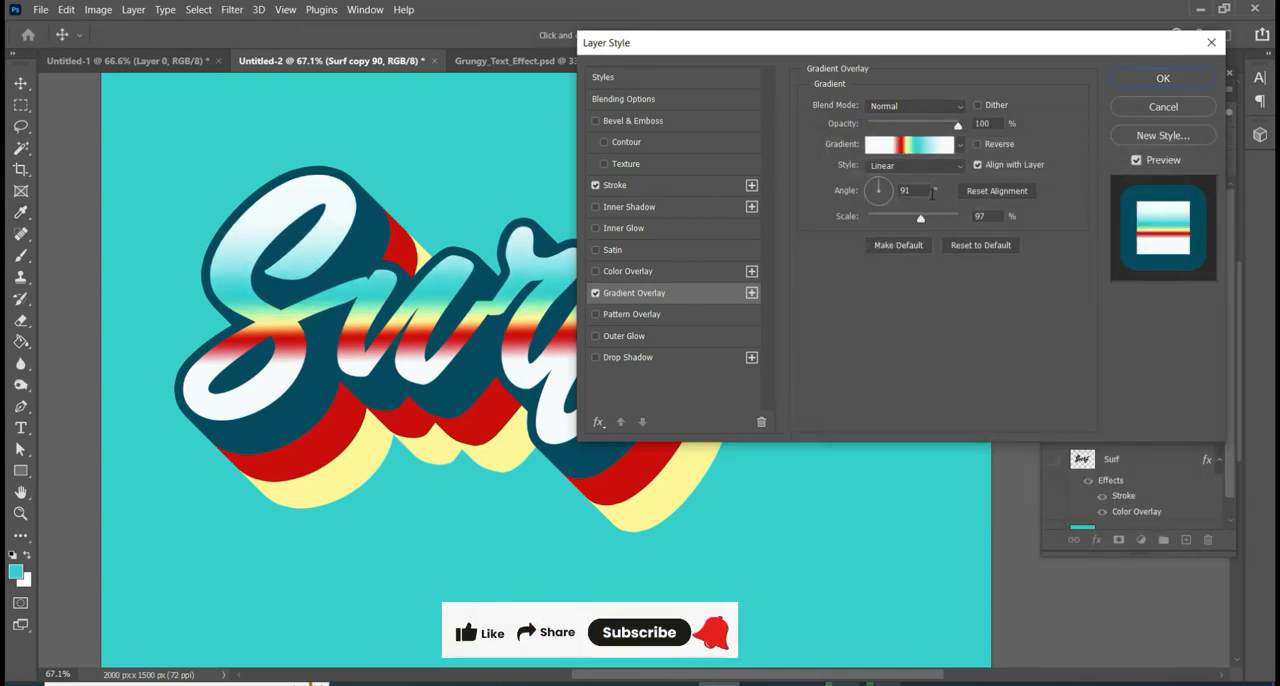
- Set the Gradient Overlay angle to about 90° and apply the layer style to Surf copy 90
{"action": "left_click_drag", "start_coordinate": [930, 192], "coordinate": [883, 191]}
{"action": "key", "text": "Down"}
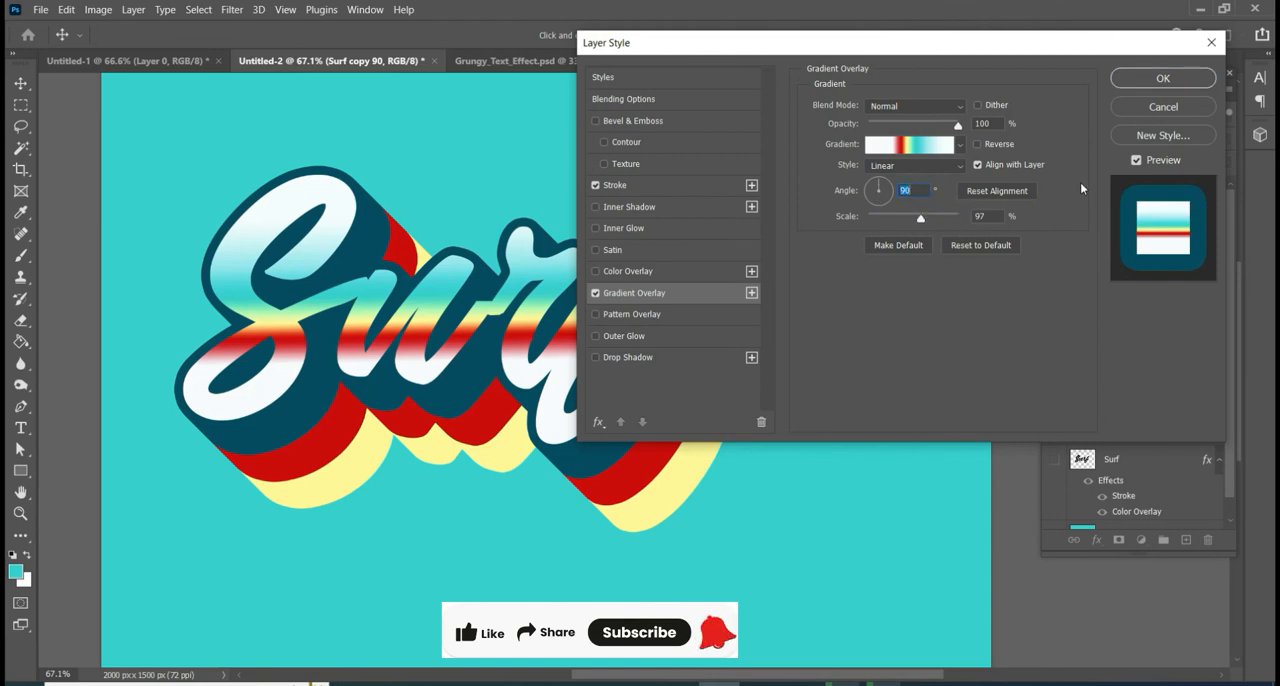
{"action": "key", "text": "Down"}
{"action": "key", "text": "Up"}
{"action": "key", "text": "Up"}
{"action": "left_click", "coordinate": [1163, 78]}
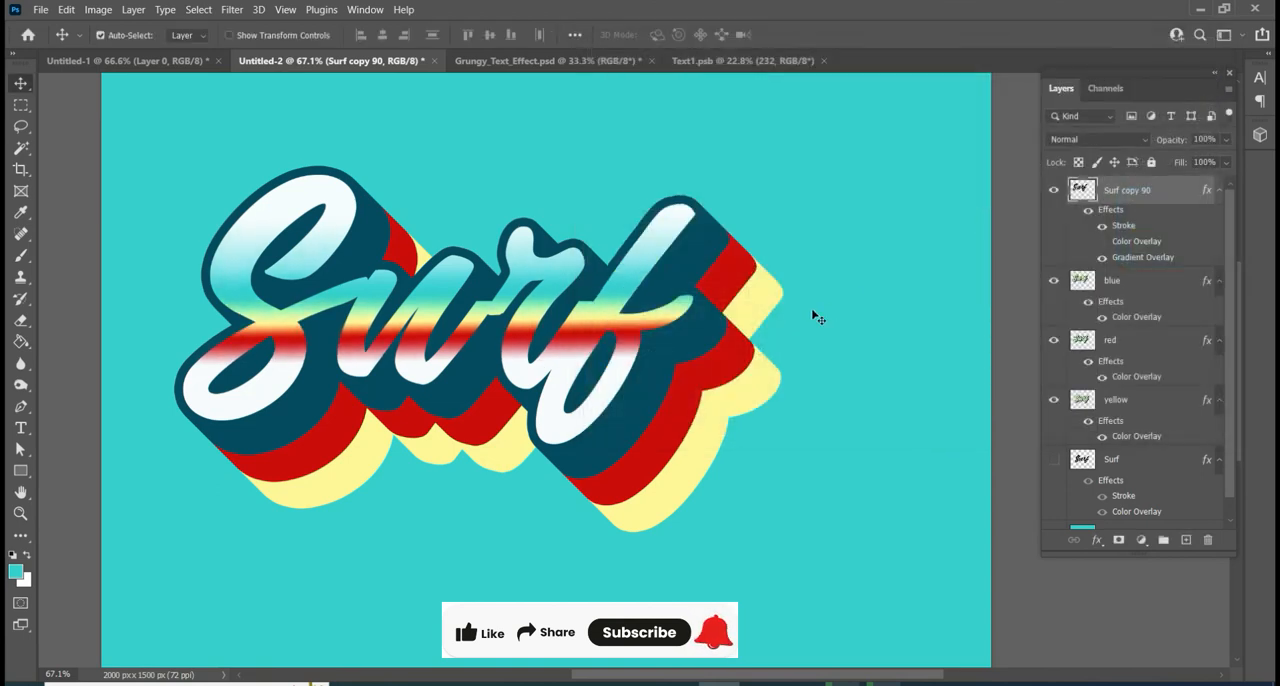